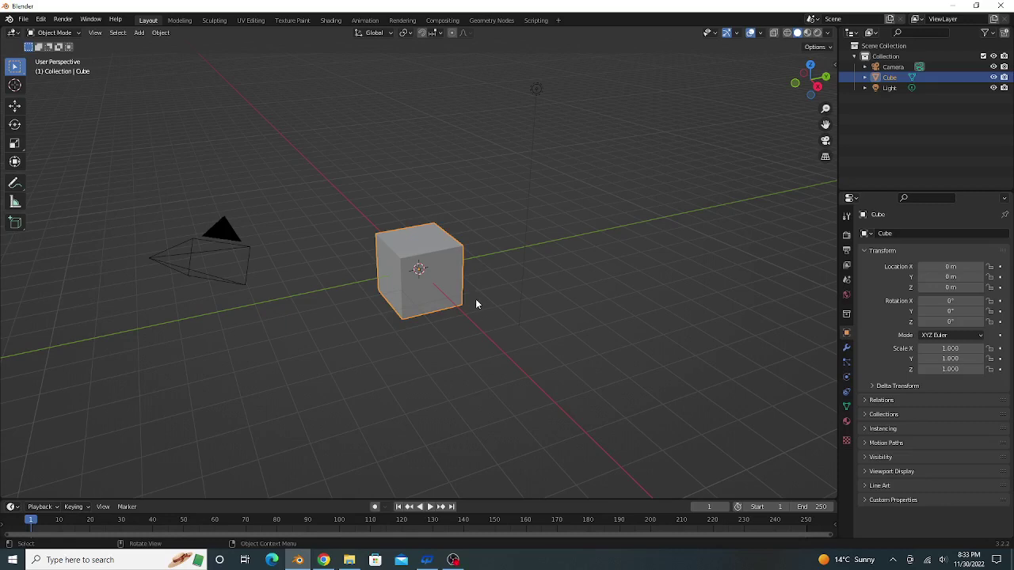
Delete the default cube and add a cylinder mesh at the world origin
{"action": "key", "text": "x"}
{"action": "left_click", "coordinate": [432, 310]}
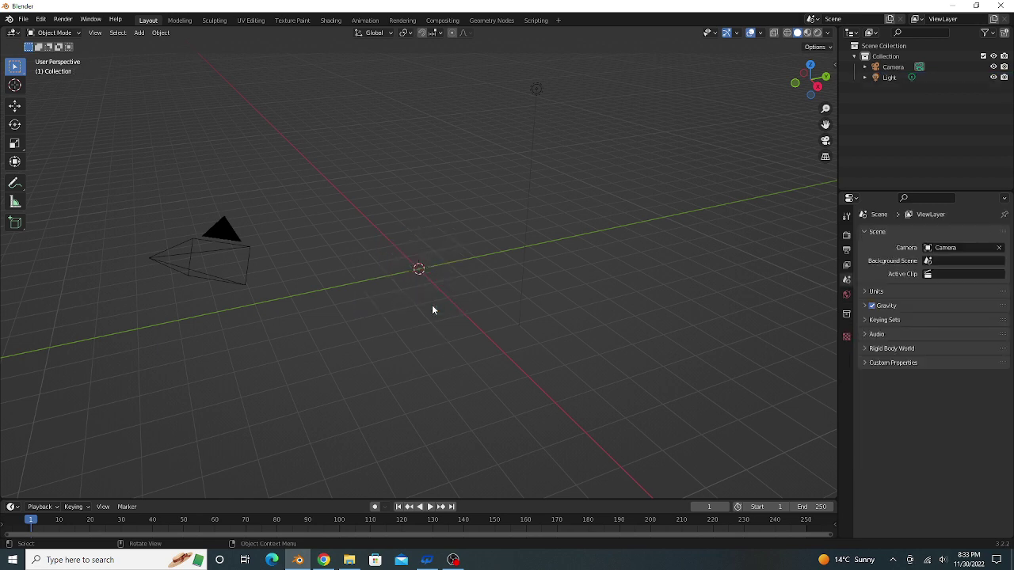
{"action": "key", "text": "shift+a"}
{"action": "mouse_move", "coordinate": [421, 308]}
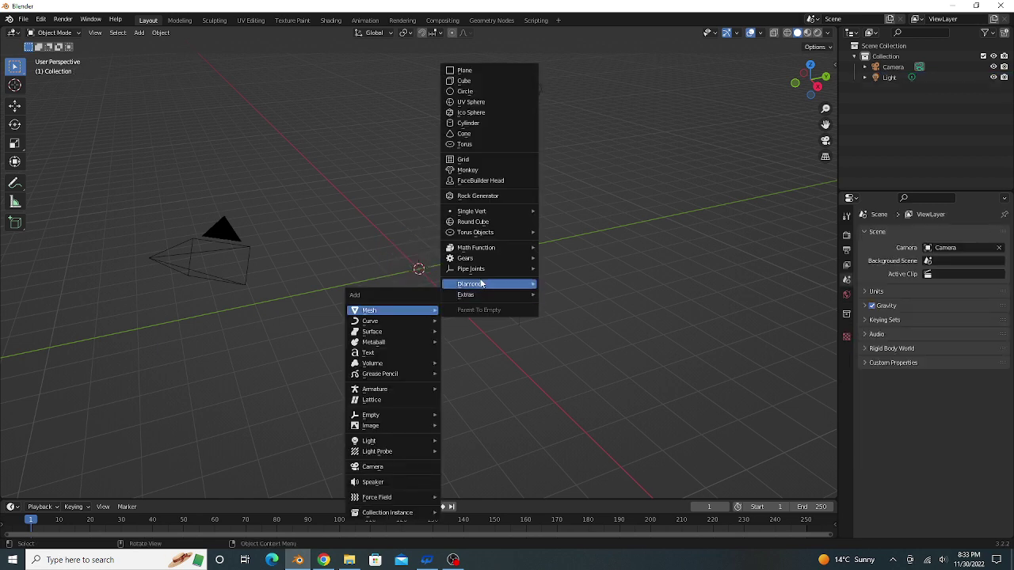
{"action": "left_click", "coordinate": [485, 124]}
{"action": "scroll", "coordinate": [477, 299], "scroll_direction": "up", "scroll_amount": 2}
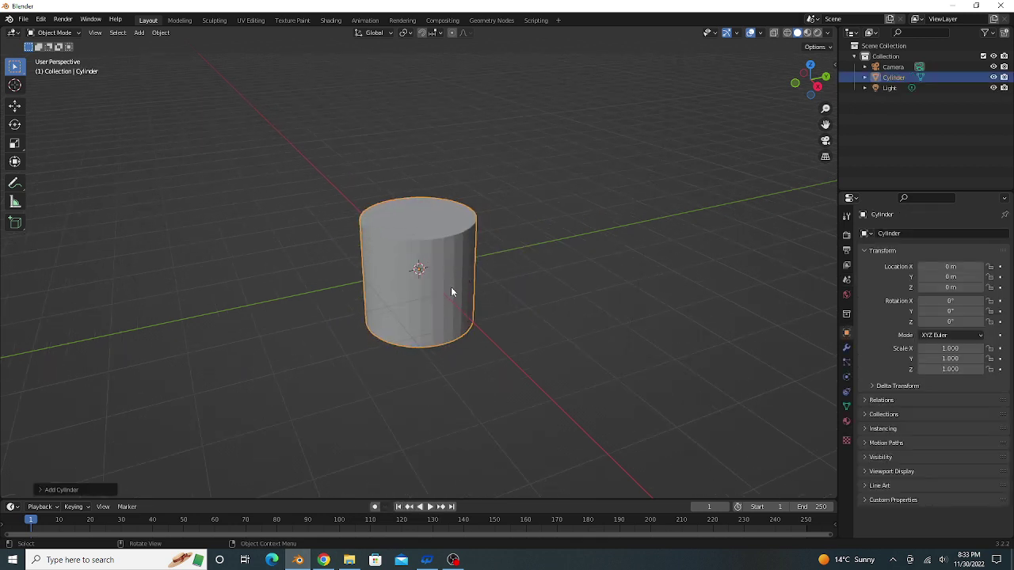
In Edit Mode with face select, delete the cylinder's top face
{"action": "key", "text": "Tab"}
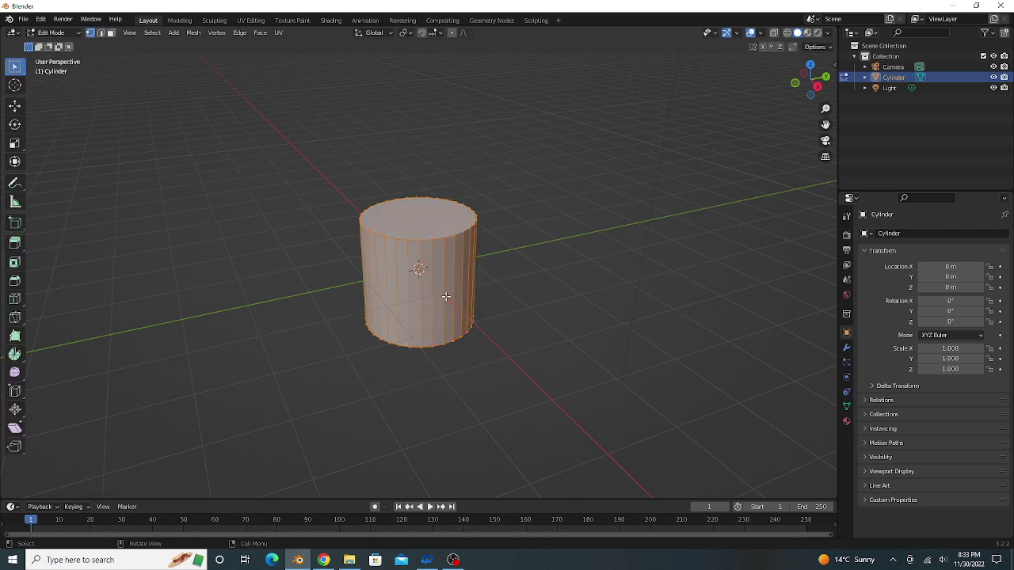
{"action": "key", "text": "3"}
{"action": "middle_click_drag", "start_coordinate": [443, 290], "coordinate": [426, 258]}
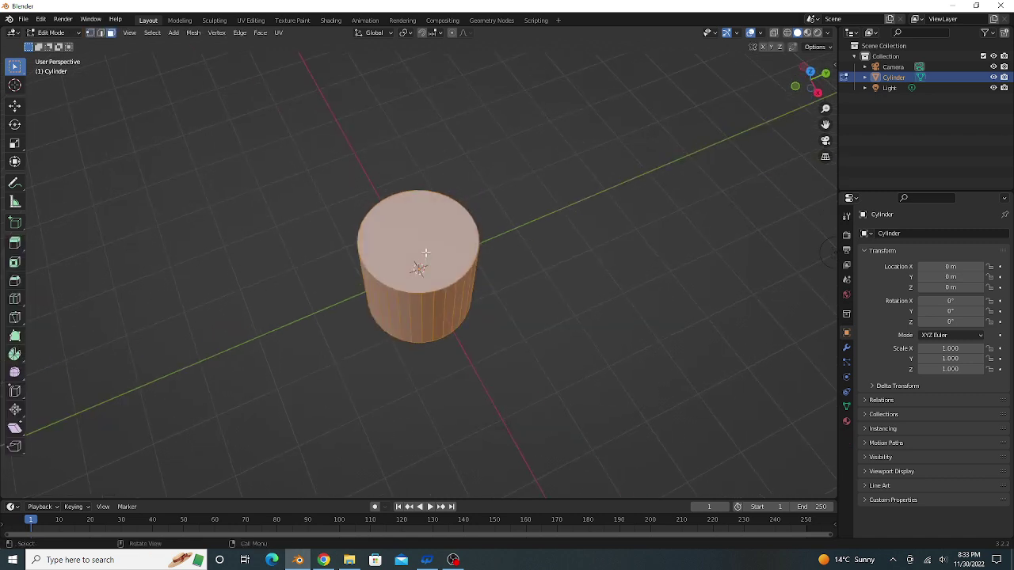
{"action": "left_click", "coordinate": [426, 252]}
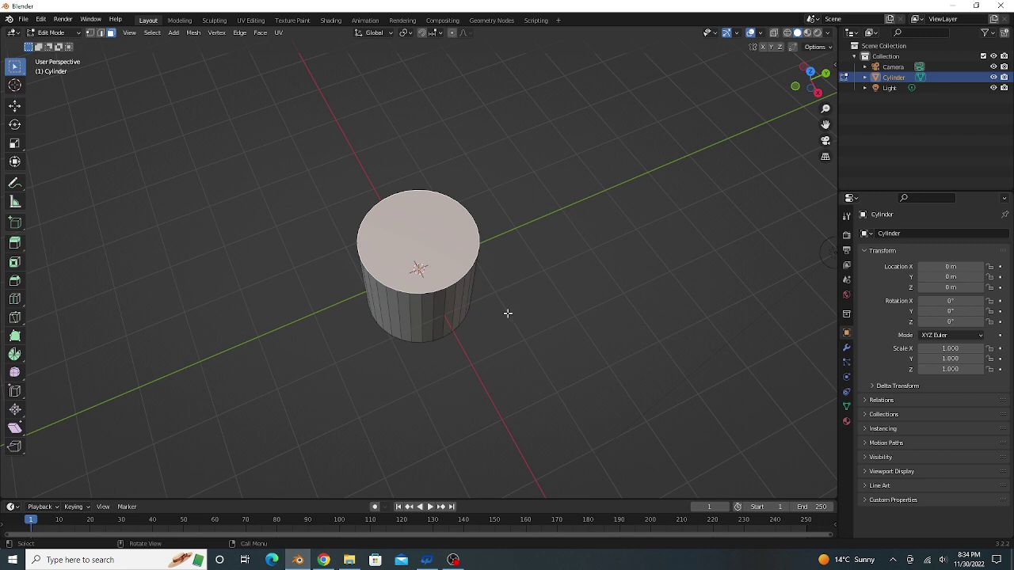
{"action": "key", "text": "x"}
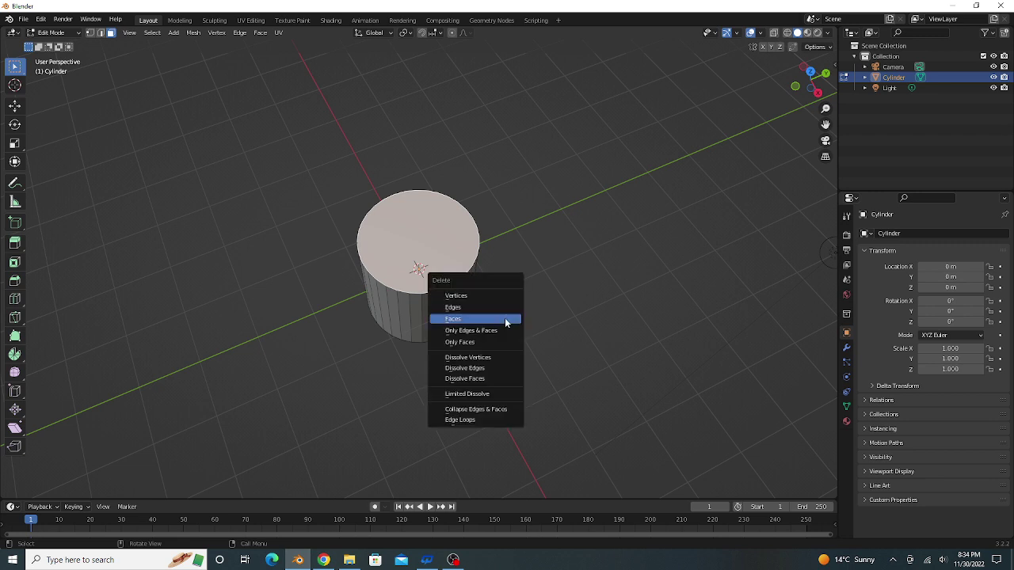
{"action": "left_click", "coordinate": [504, 317]}
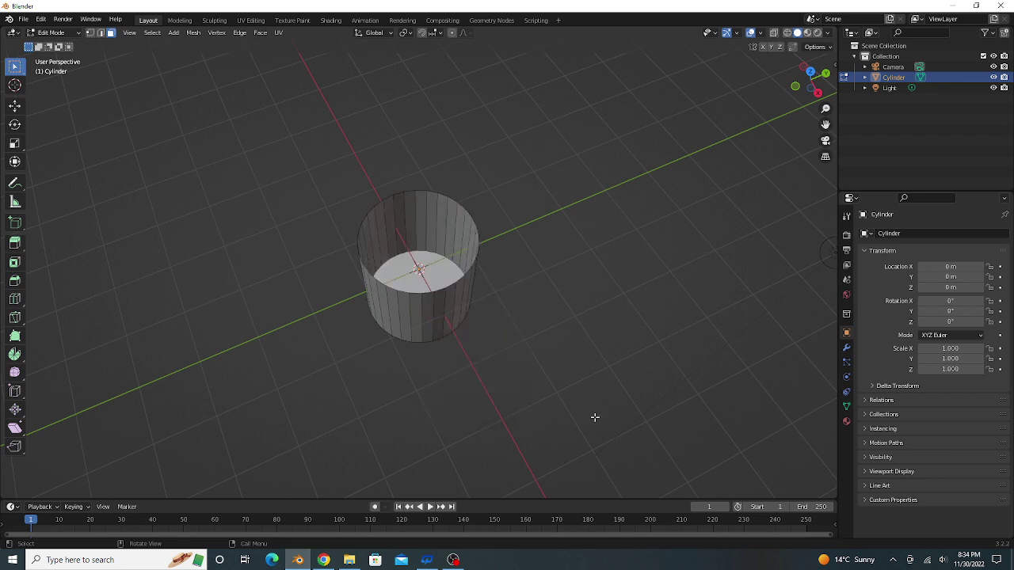
Turn on the on-screen display of pressed keys from the viewport side panel
{"action": "key", "text": "n"}
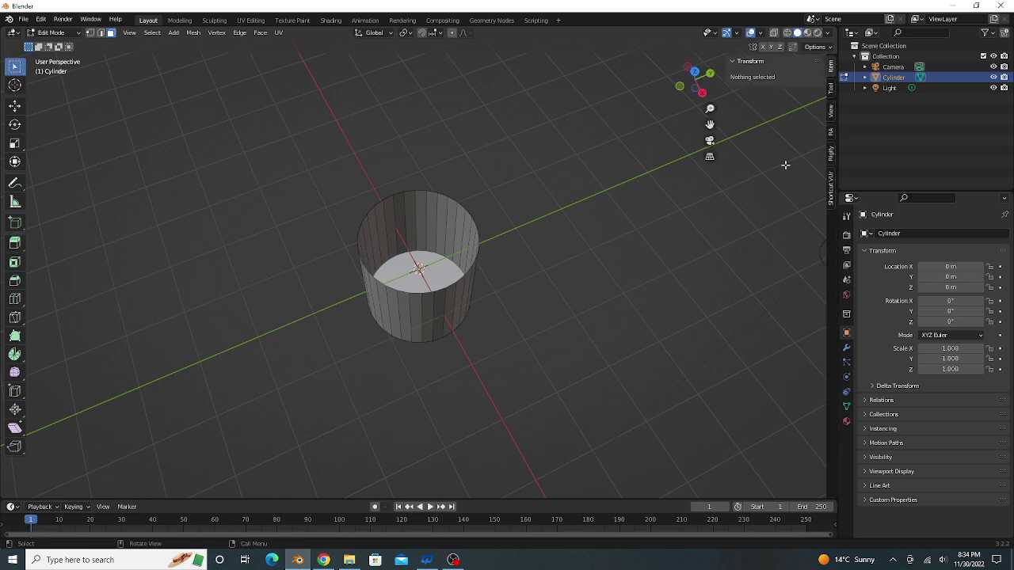
{"action": "left_click", "coordinate": [830, 187]}
{"action": "left_click", "coordinate": [772, 78]}
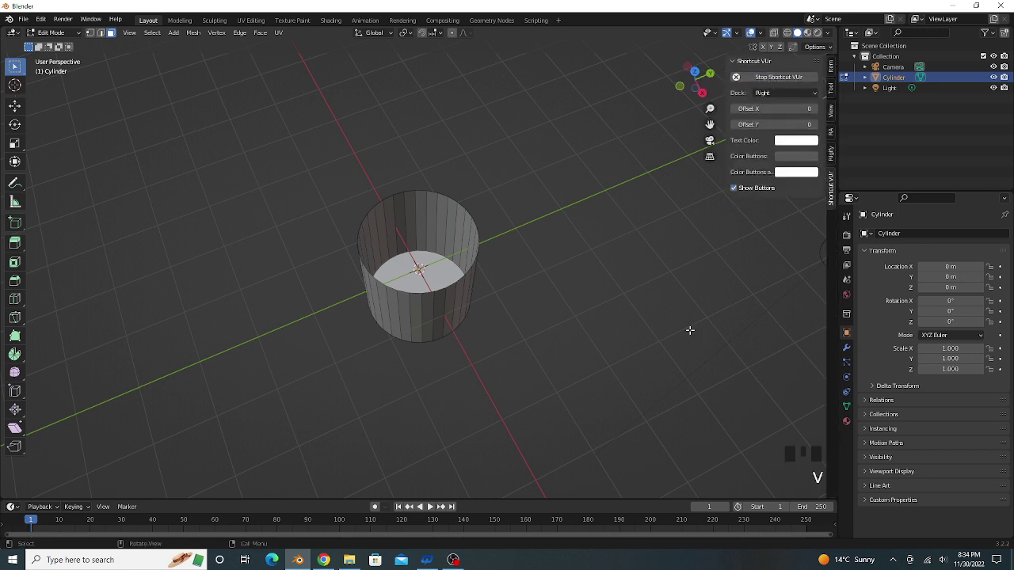
{"action": "key", "text": "n"}
{"action": "middle_click_drag", "start_coordinate": [562, 314], "coordinate": [545, 283]}
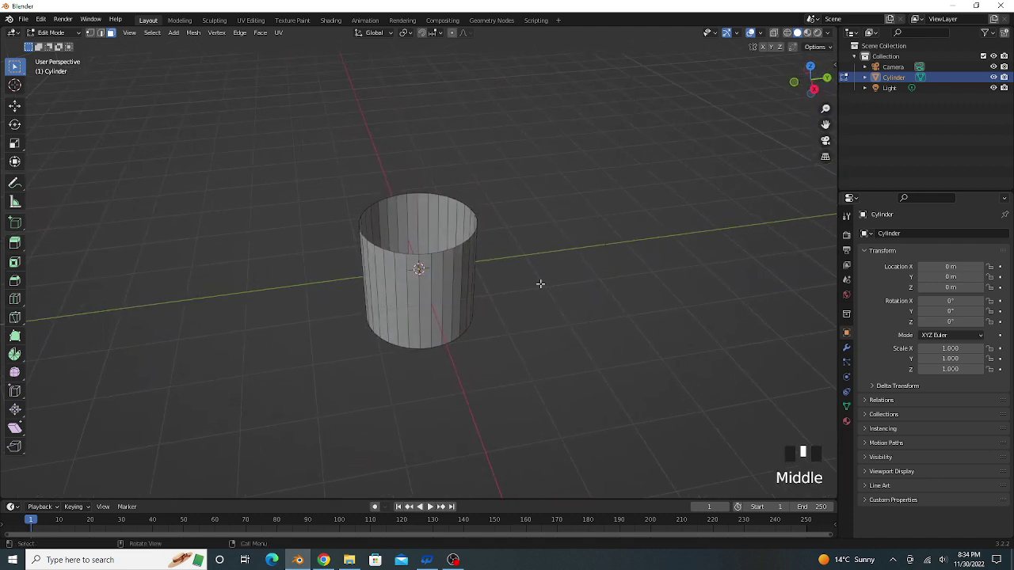
Add a Solidify modifier to the cylinder with Thickness 0.1 m
{"action": "key", "text": "Tab"}
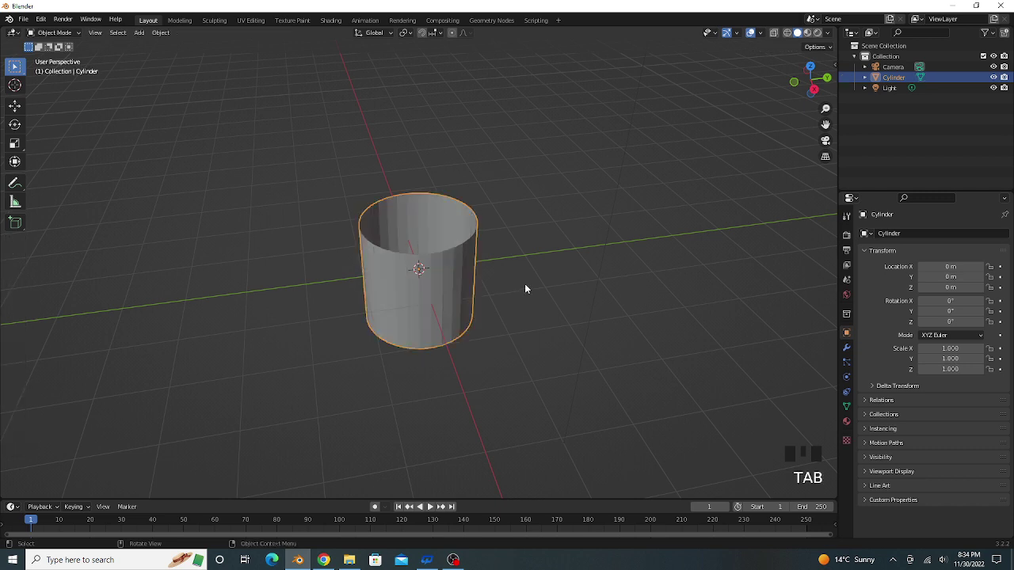
{"action": "left_click", "coordinate": [846, 350]}
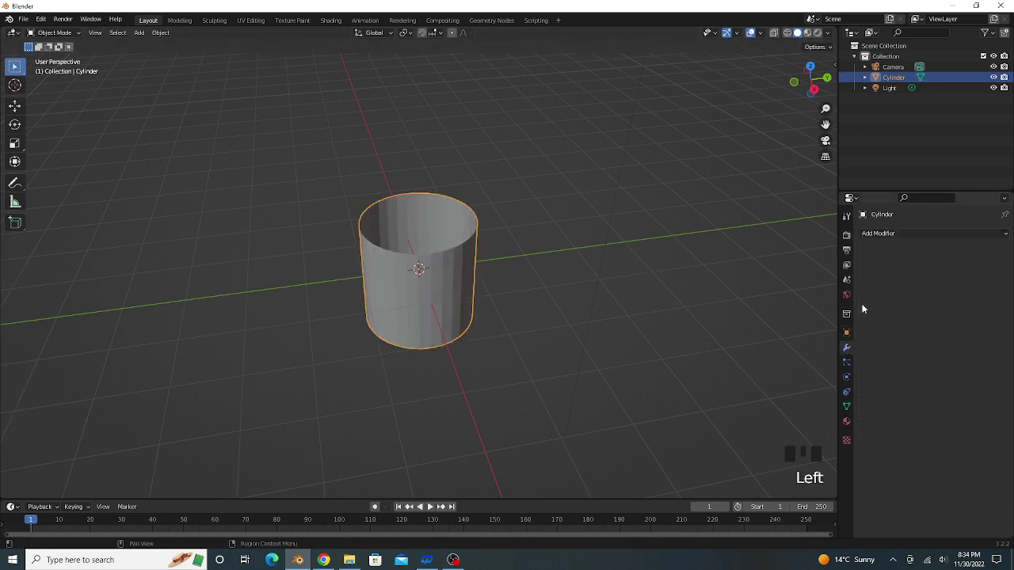
{"action": "left_click", "coordinate": [893, 233]}
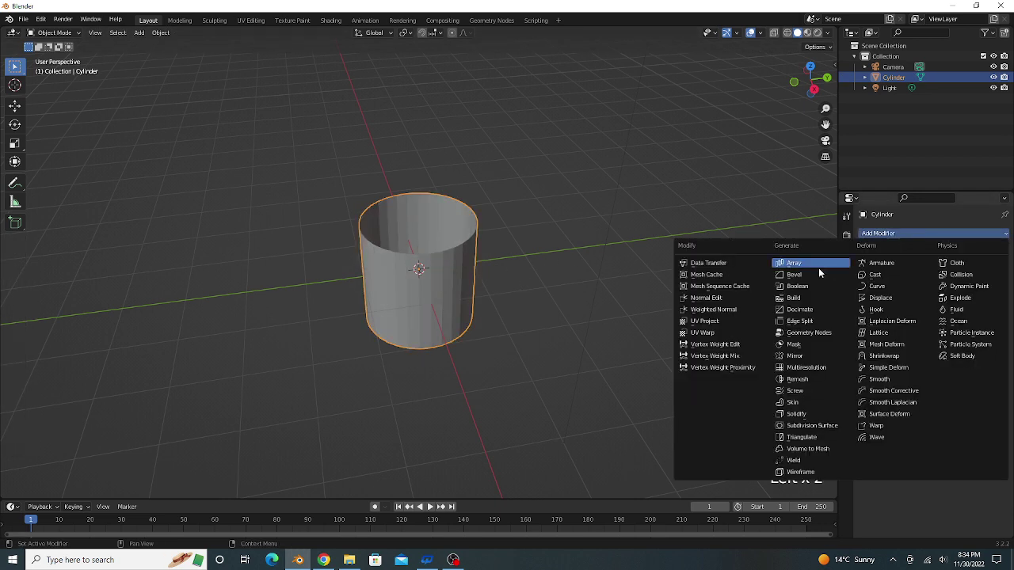
{"action": "left_click", "coordinate": [796, 414]}
{"action": "middle_click_drag", "start_coordinate": [530, 297], "coordinate": [484, 276]}
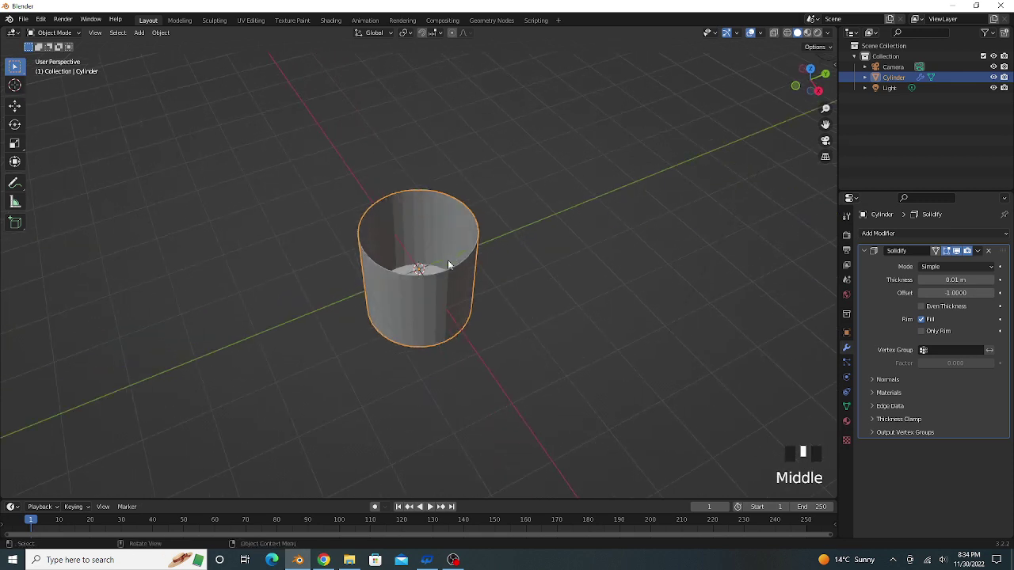
{"action": "scroll", "coordinate": [467, 266], "scroll_direction": "up", "scroll_amount": 3}
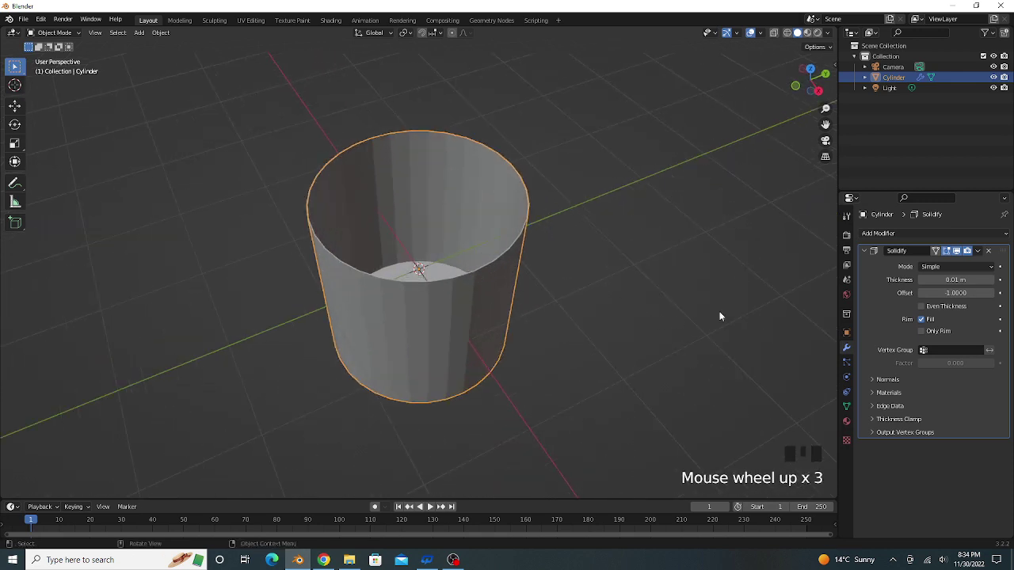
{"action": "left_click", "coordinate": [956, 279]}
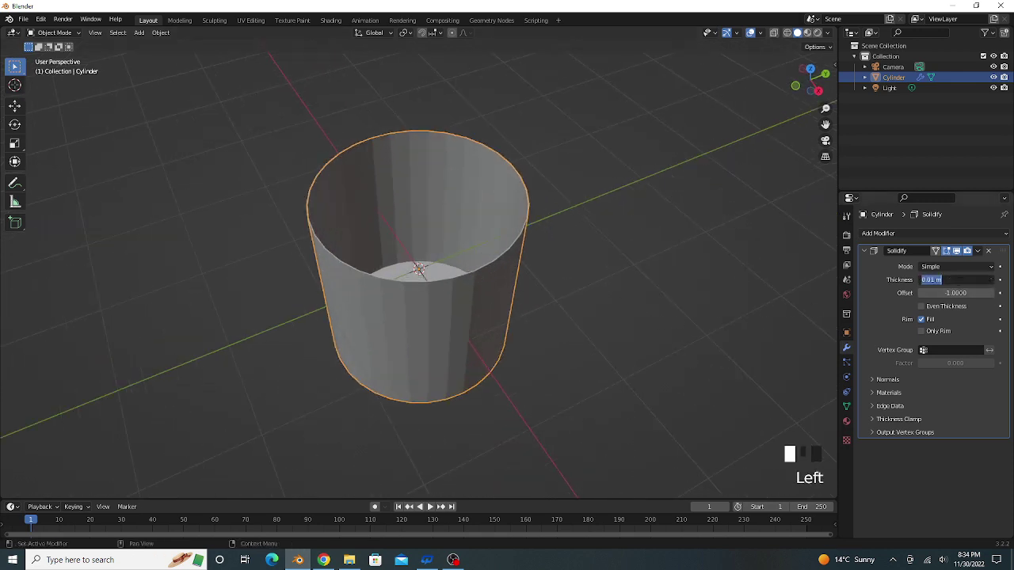
{"action": "type", "text": "0"}
{"action": "key", "text": "Return"}
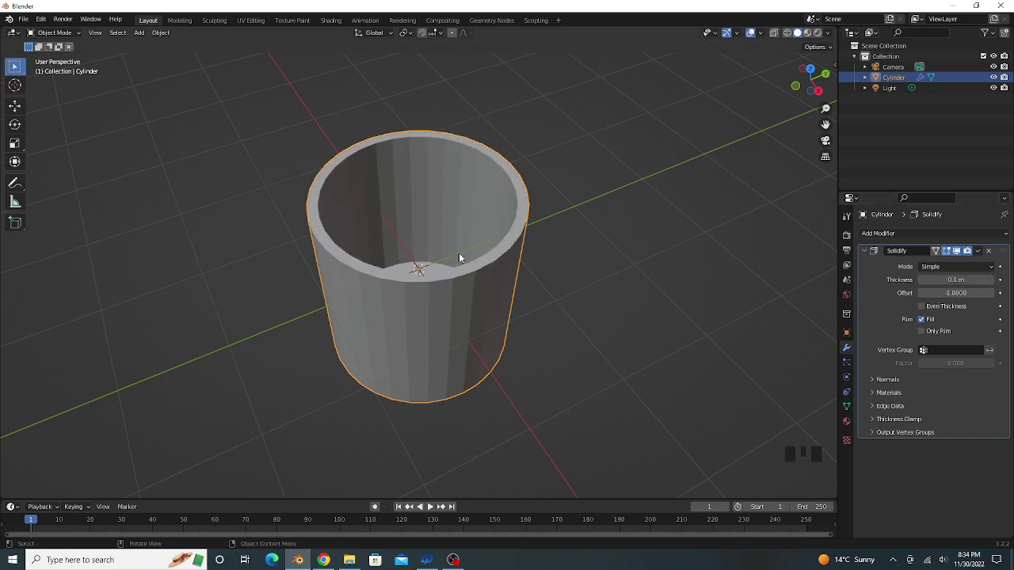
{"action": "scroll", "coordinate": [475, 259], "scroll_direction": "down", "scroll_amount": 2}
{"action": "middle_click_drag", "start_coordinate": [609, 264], "coordinate": [529, 247]}
Add a Subdivision Surface modifier with Levels Viewport 2 and collapse both modifier panels
{"action": "left_click", "coordinate": [864, 251]}
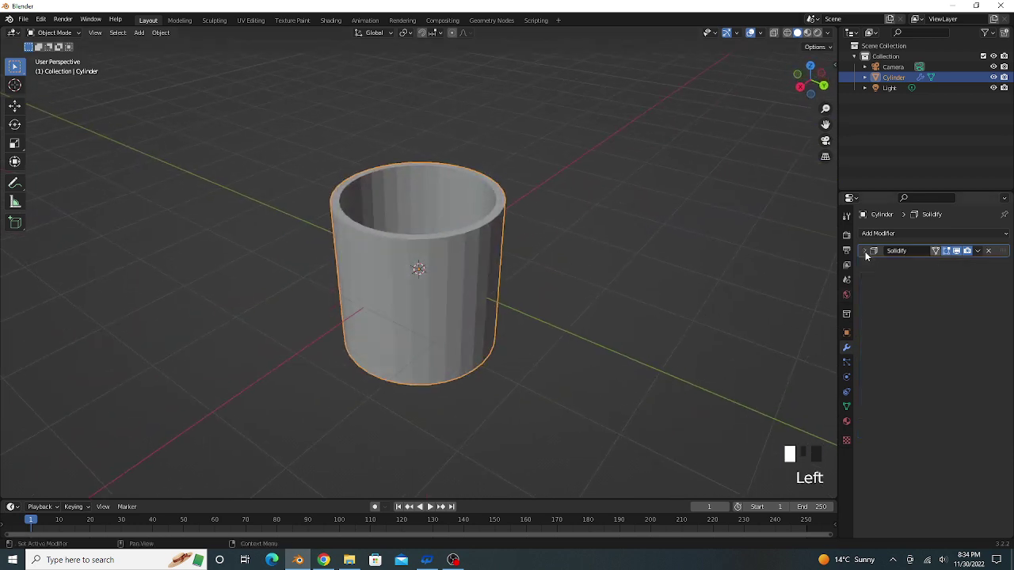
{"action": "left_click", "coordinate": [878, 233]}
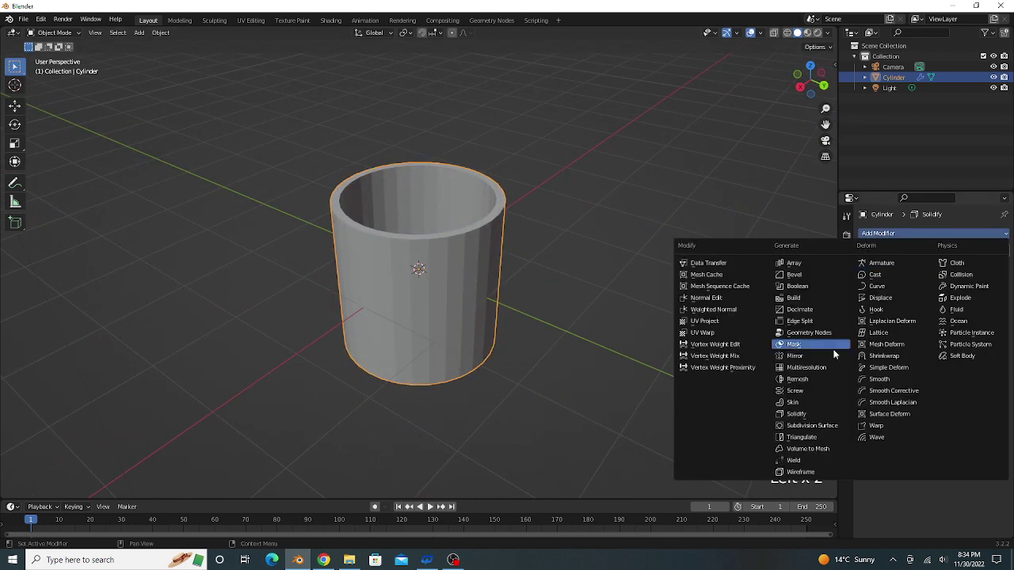
{"action": "left_click", "coordinate": [815, 425]}
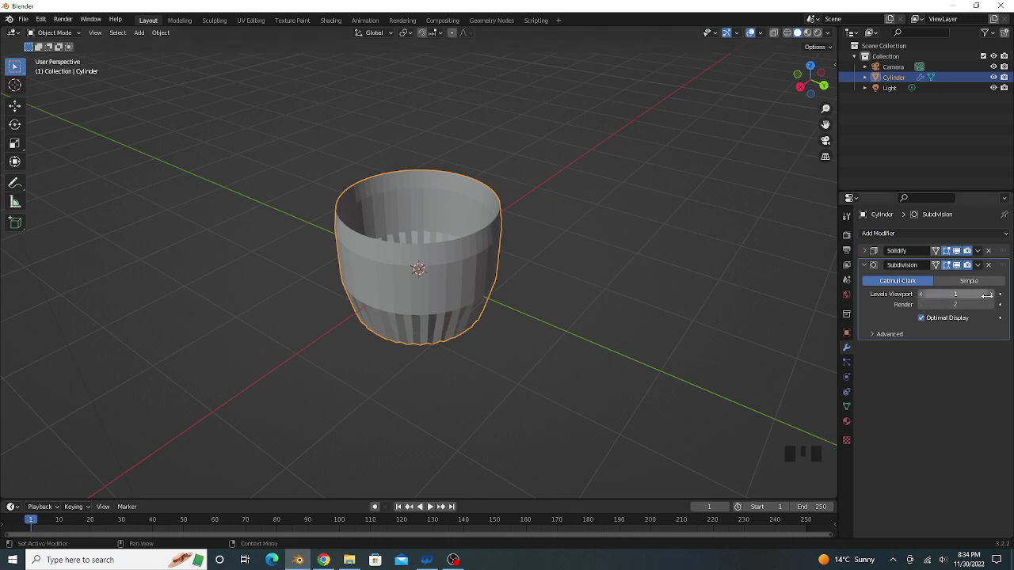
{"action": "left_click", "coordinate": [987, 295]}
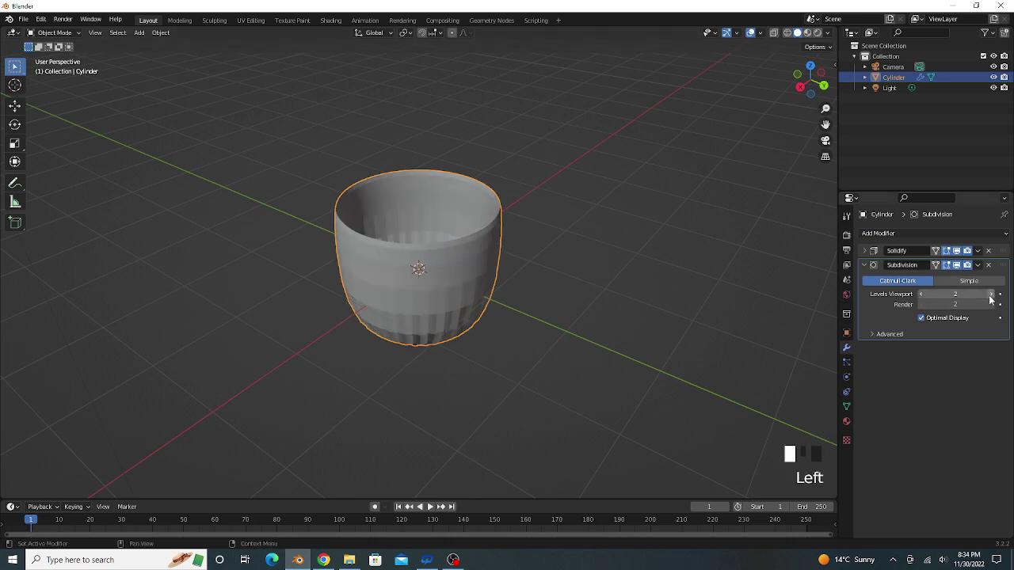
{"action": "left_click", "coordinate": [865, 266]}
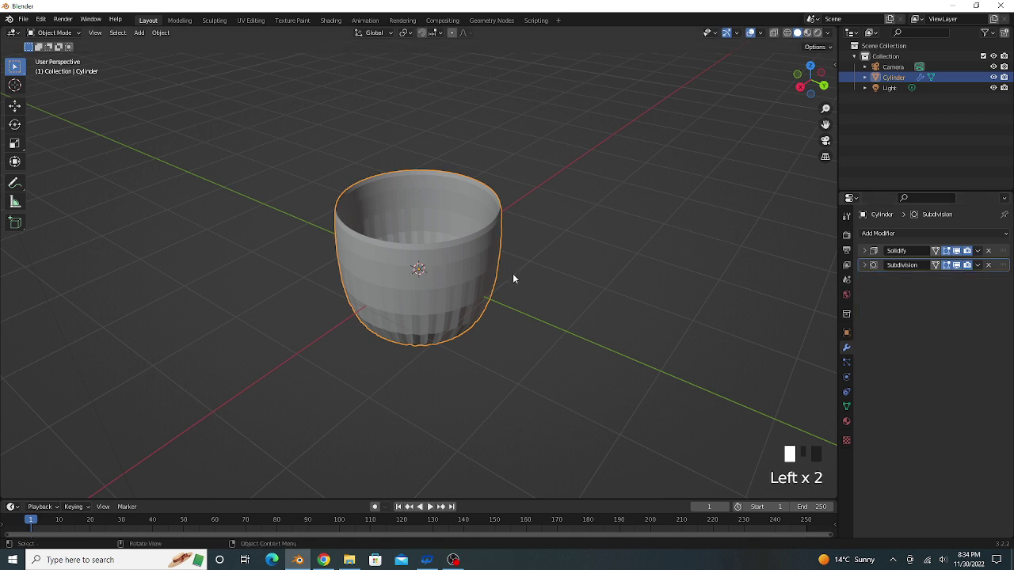
In Edit Mode, loop-cut the cup and slide the new loop up near the rim
{"action": "key", "text": "Tab"}
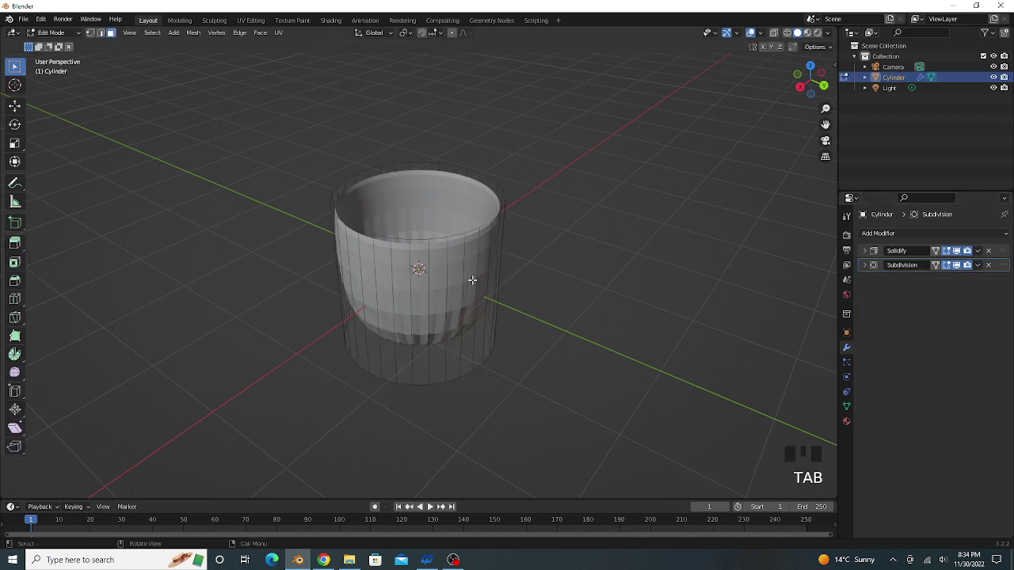
{"action": "middle_click_drag", "start_coordinate": [530, 297], "coordinate": [597, 258]}
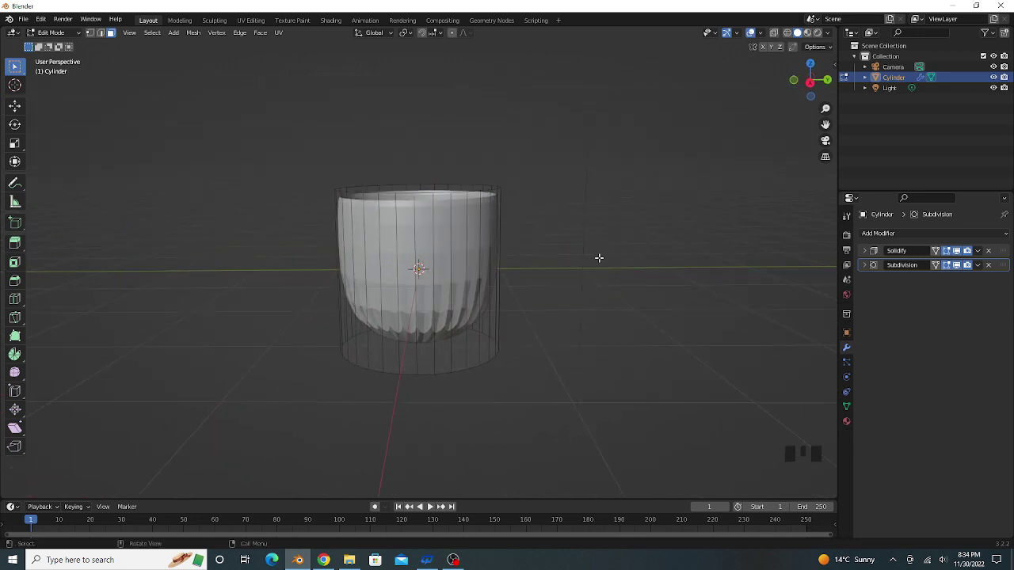
{"action": "key", "text": "KP_1"}
{"action": "scroll", "coordinate": [530, 255], "scroll_direction": "up", "scroll_amount": 2}
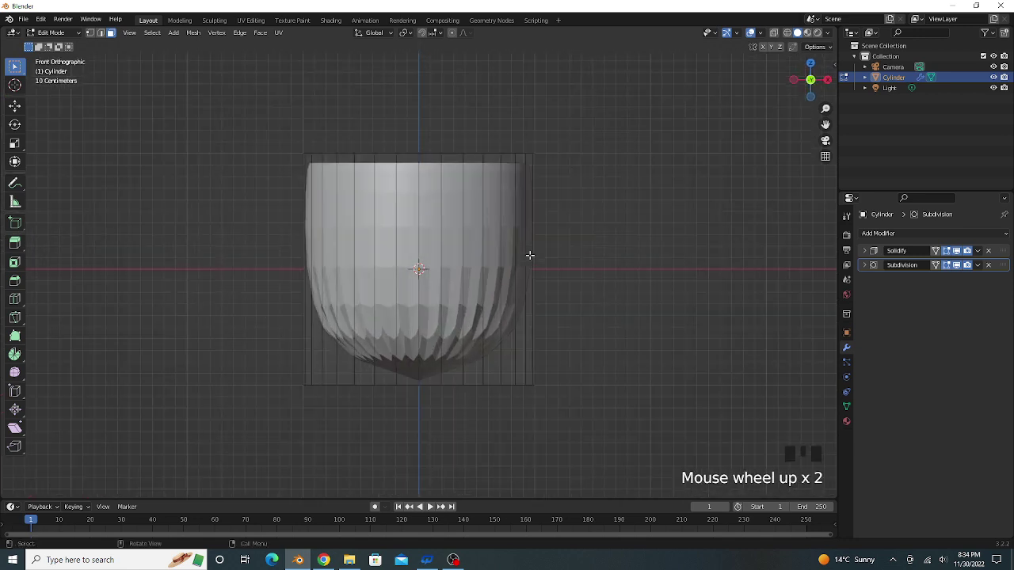
{"action": "middle_click_drag", "start_coordinate": [533, 200], "coordinate": [519, 236]}
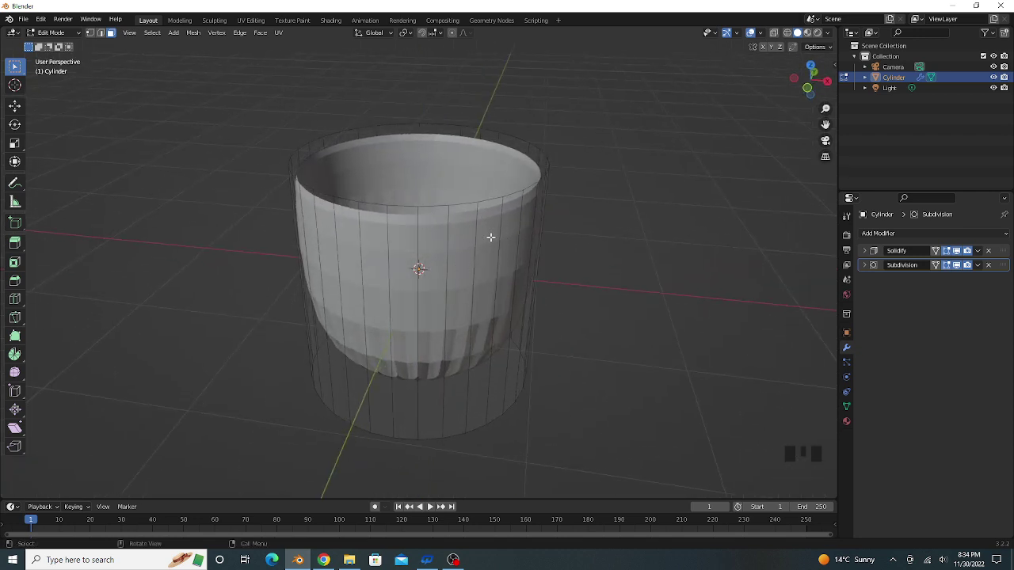
{"action": "key", "text": "ctrl"}
{"action": "key", "text": "ctrl+r"}
{"action": "left_click", "coordinate": [489, 241]}
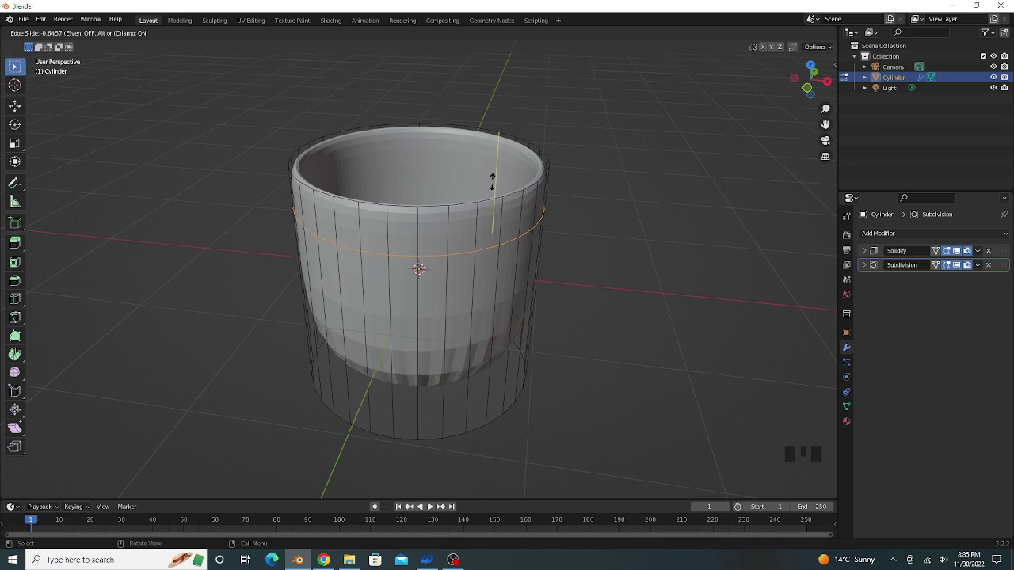
{"action": "left_click", "coordinate": [492, 181]}
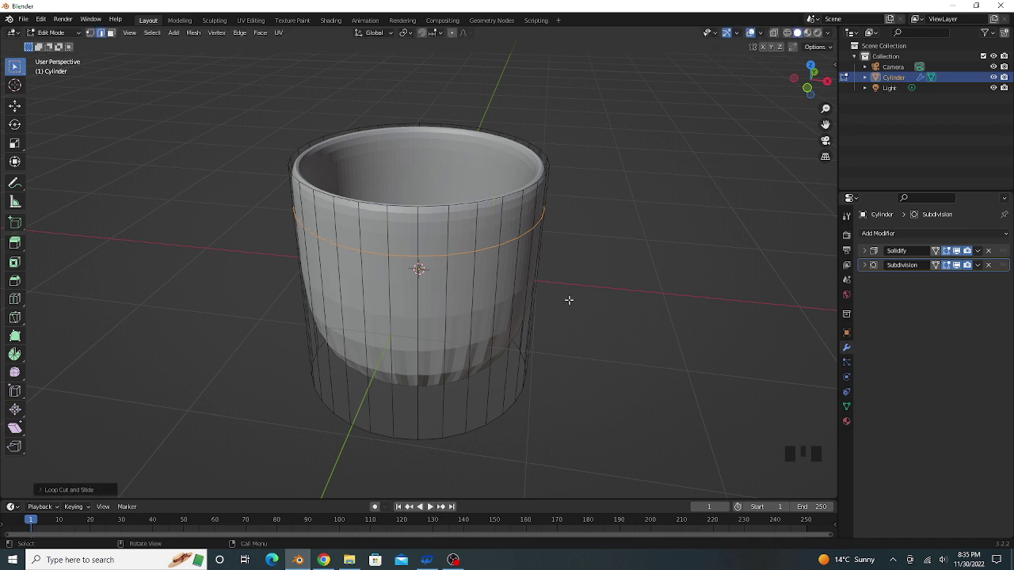
Add a second edge loop and slide it down near the cup's bottom
{"action": "middle_click_drag", "start_coordinate": [569, 300], "coordinate": [572, 279]}
{"action": "key", "text": "KP_1"}
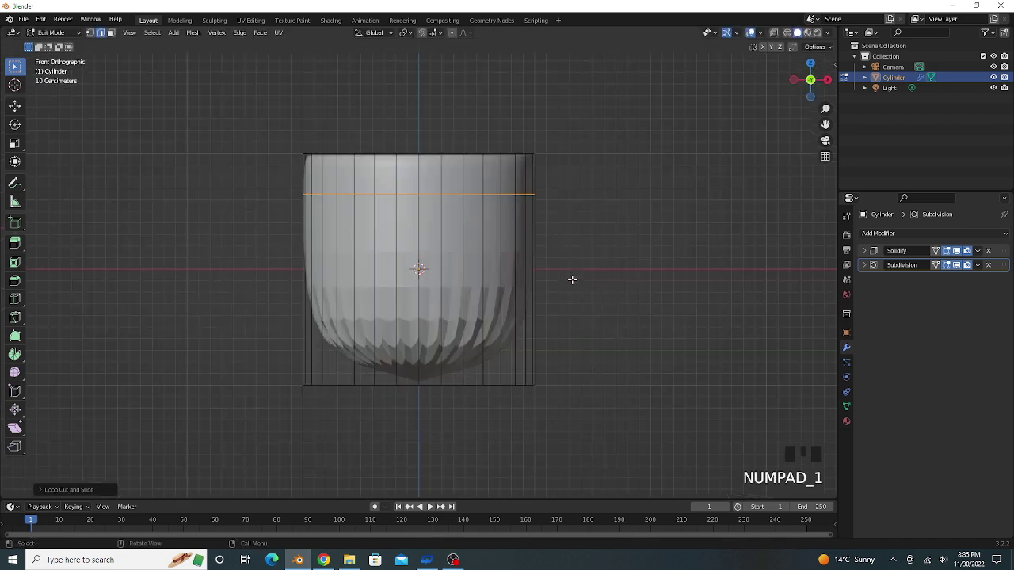
{"action": "key", "text": "ctrl+r"}
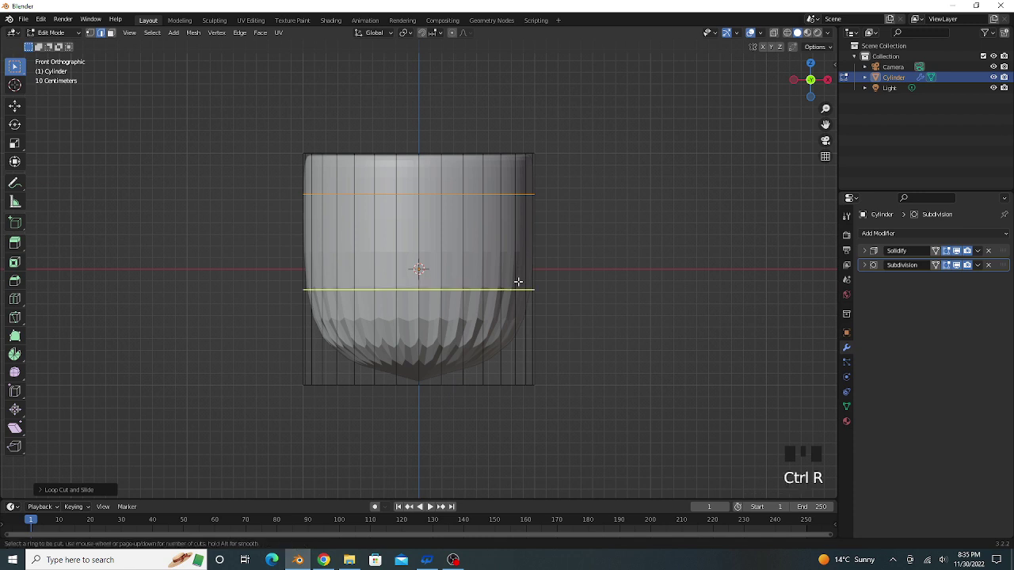
{"action": "left_click", "coordinate": [517, 282]}
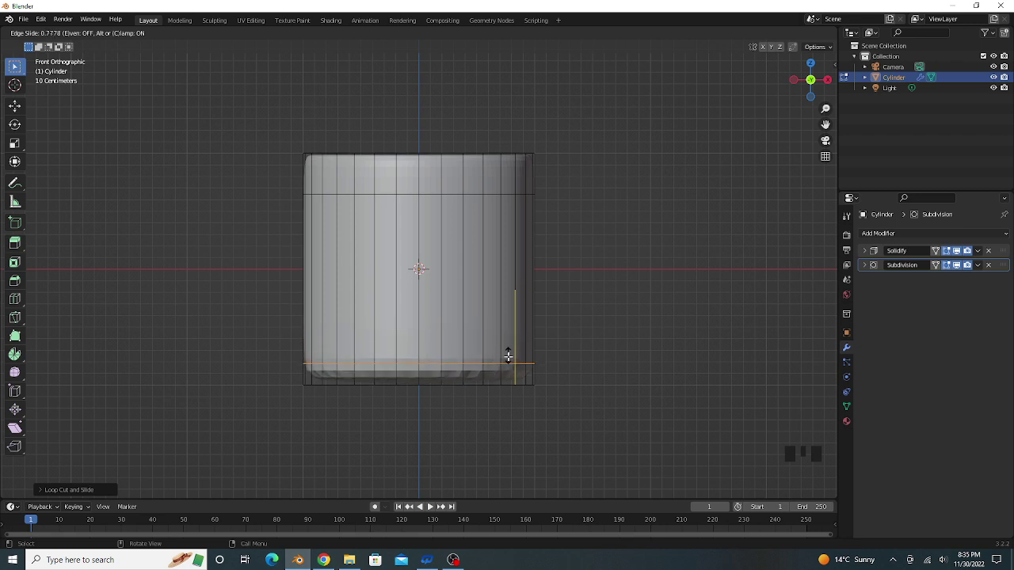
{"action": "left_click", "coordinate": [507, 358]}
{"action": "middle_click_drag", "start_coordinate": [646, 351], "coordinate": [606, 258]}
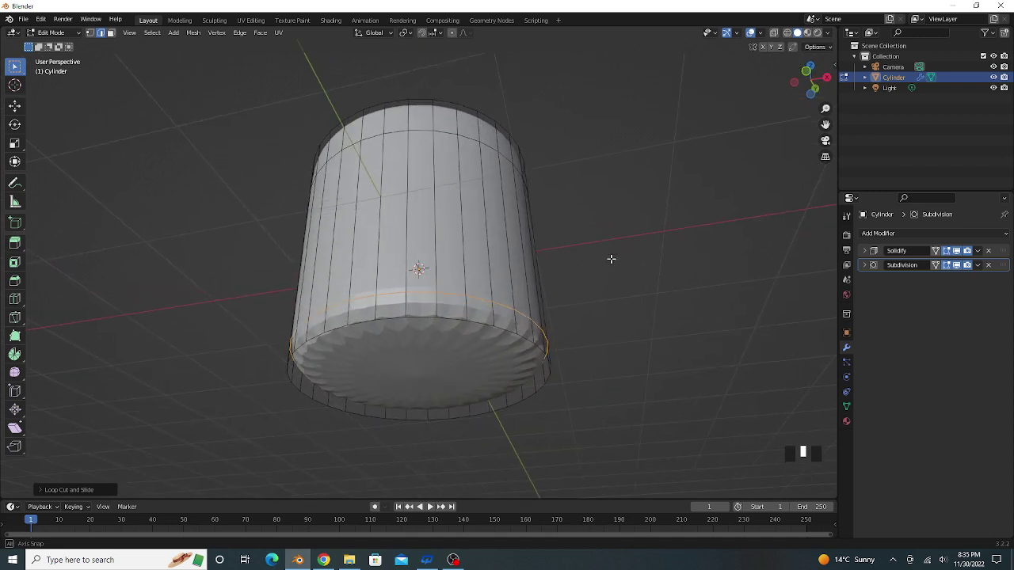
Scale the cup's bottom loop and base inward to about 0.94
{"action": "left_click", "coordinate": [537, 341], "text": "alt"}
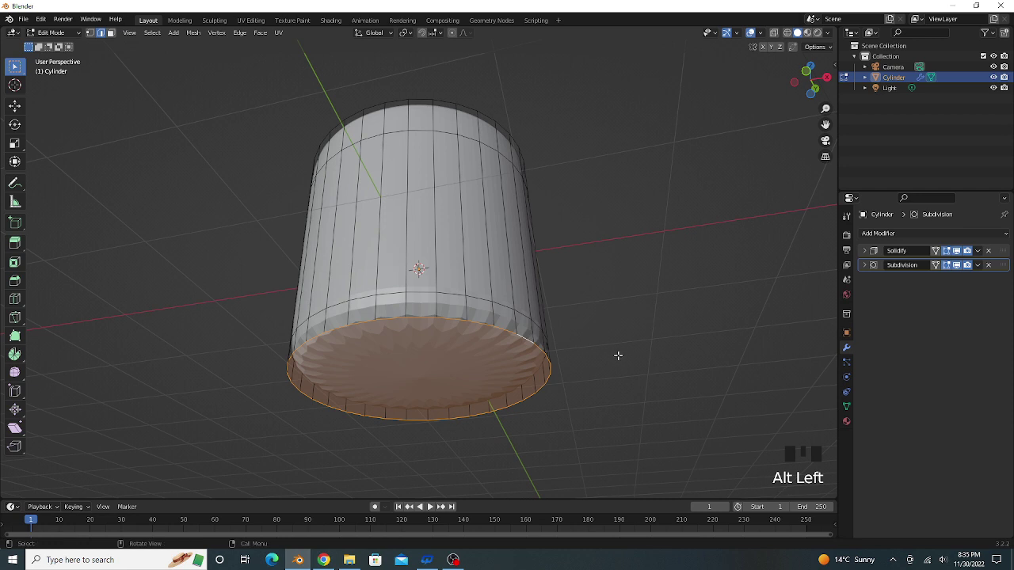
{"action": "key", "text": "s"}
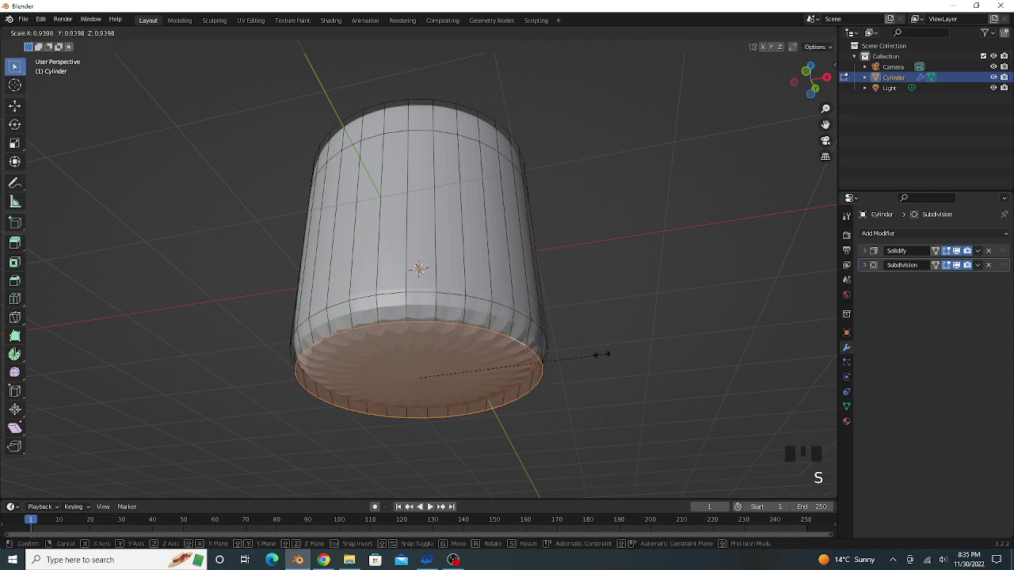
{"action": "left_click", "coordinate": [590, 351]}
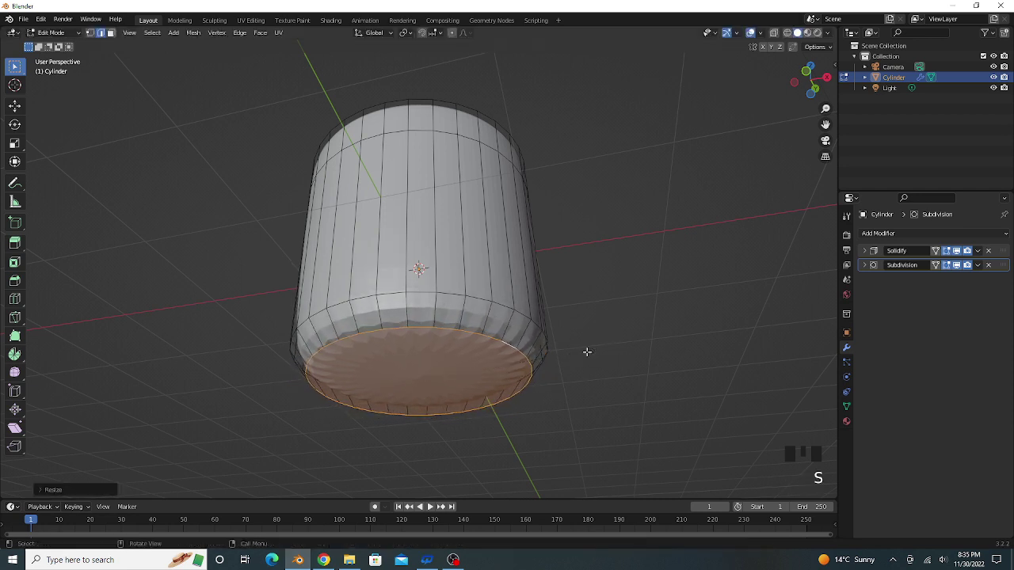
Select the lower side edge loop and start moving it along Z
{"action": "left_click", "coordinate": [506, 306], "text": "alt"}
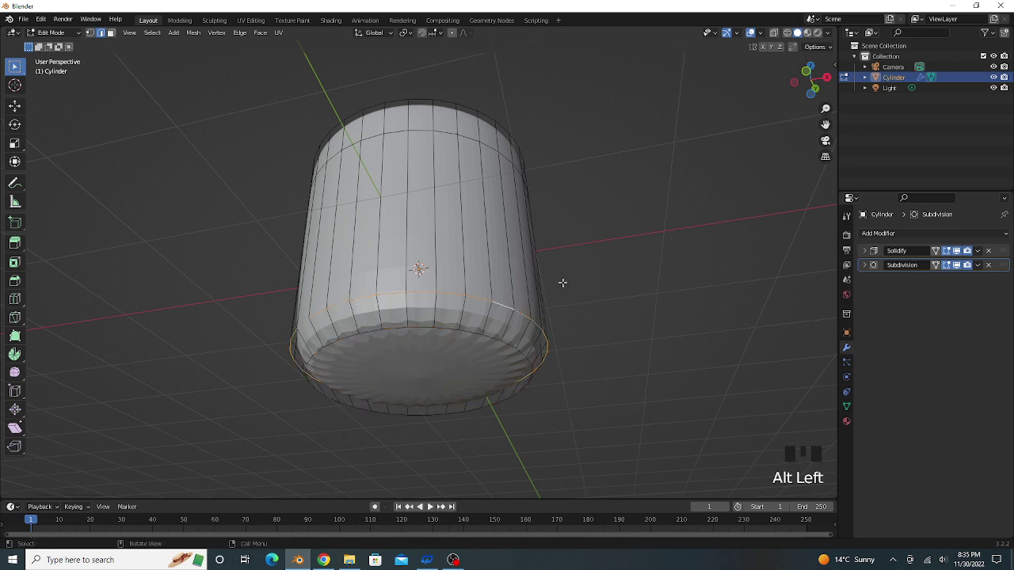
{"action": "key", "text": "g"}
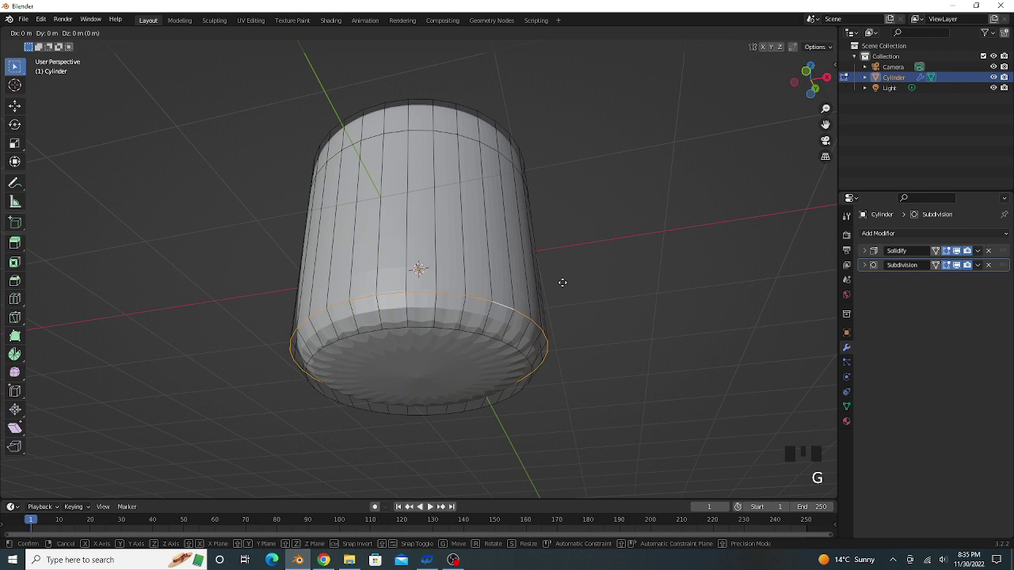
{"action": "key", "text": "z"}
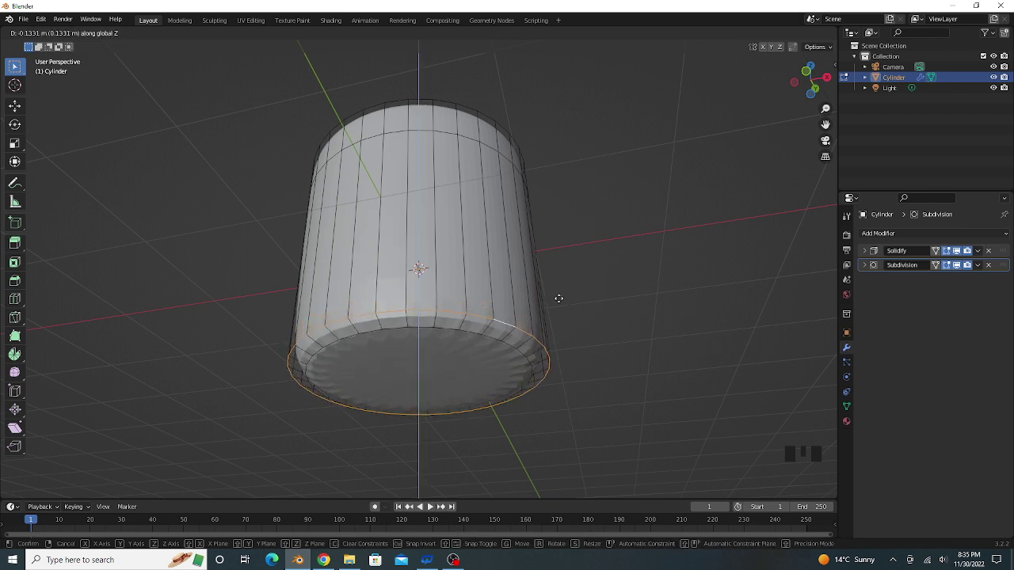
Drop the side loop lower, then apply Shade Smooth to the cup in Object Mode
{"action": "left_click", "coordinate": [558, 297]}
{"action": "middle_click_drag", "start_coordinate": [570, 288], "coordinate": [555, 386]}
{"action": "key", "text": "Tab"}
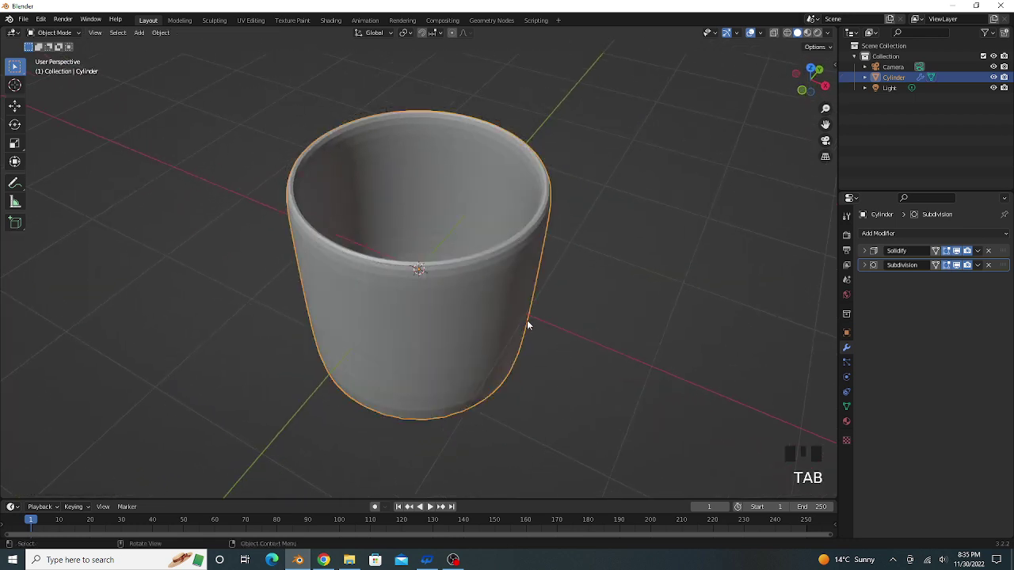
{"action": "right_click", "coordinate": [474, 290]}
{"action": "left_click", "coordinate": [474, 289]}
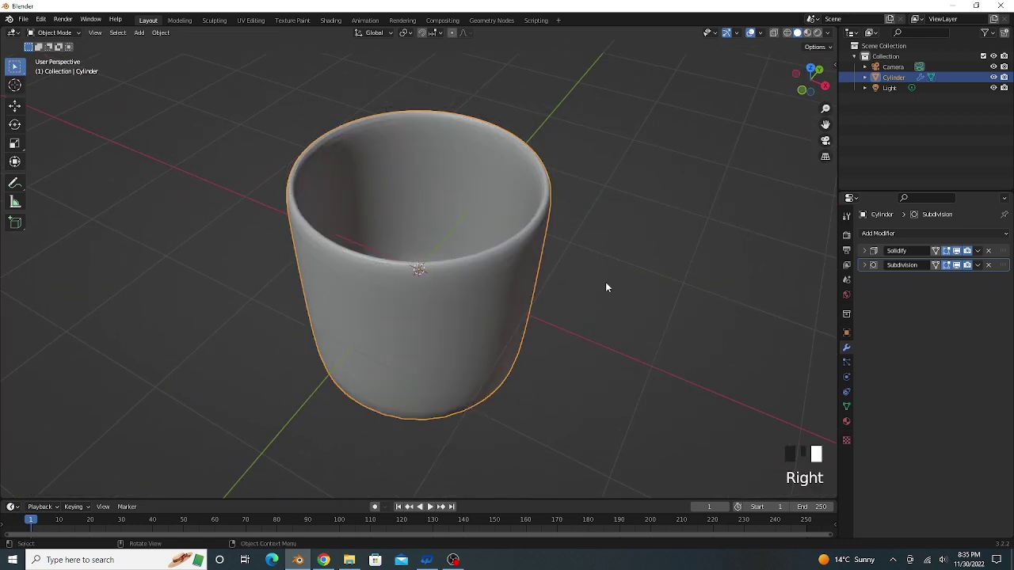
Scale the cup about 1.18 along Z to make it taller
{"action": "middle_click_drag", "start_coordinate": [605, 284], "coordinate": [546, 265]}
{"action": "scroll", "coordinate": [586, 237], "scroll_direction": "down", "scroll_amount": 3}
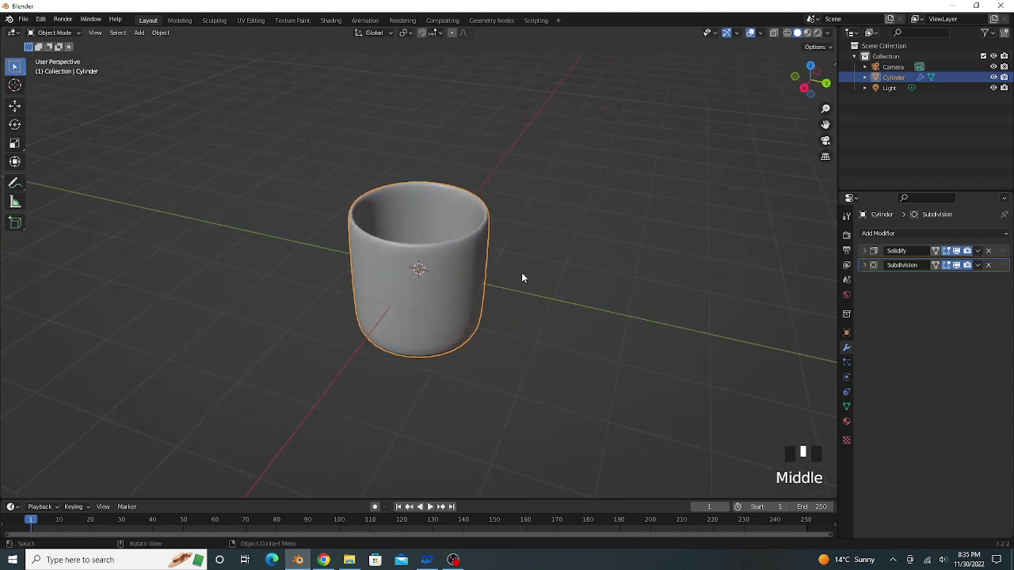
{"action": "key", "text": "s"}
{"action": "key", "text": "z"}
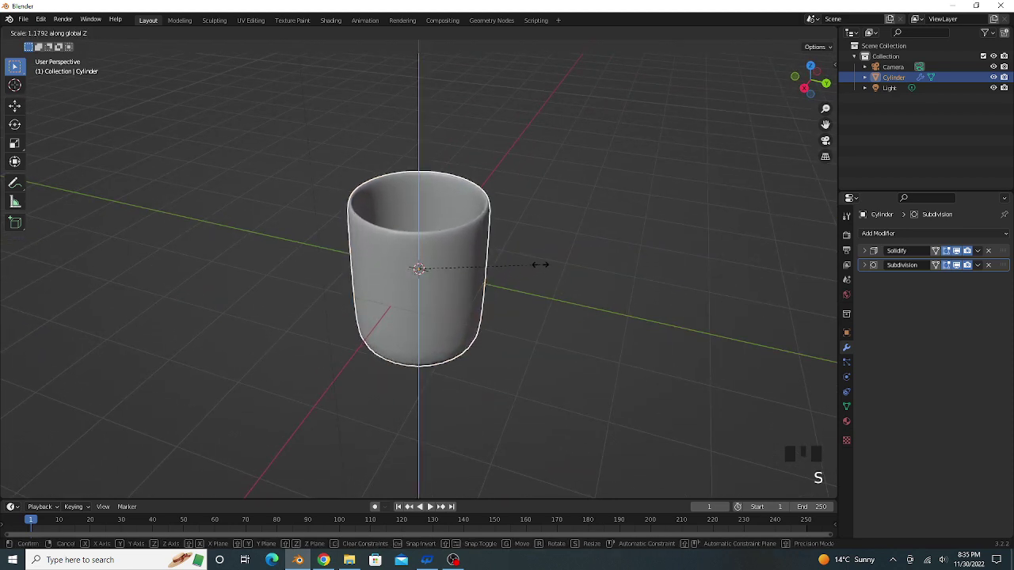
{"action": "left_click", "coordinate": [538, 263]}
{"action": "mouse_move", "coordinate": [565, 315]}
{"action": "middle_mouse_down"}
{"action": "mouse_move", "coordinate": [514, 229]}
{"action": "mouse_move", "coordinate": [556, 245]}
{"action": "mouse_move", "coordinate": [565, 304]}
{"action": "middle_mouse_up"}
In Edit Mode, select the bottom loop and cap and shrink them to taper the base
{"action": "key", "text": "Tab"}
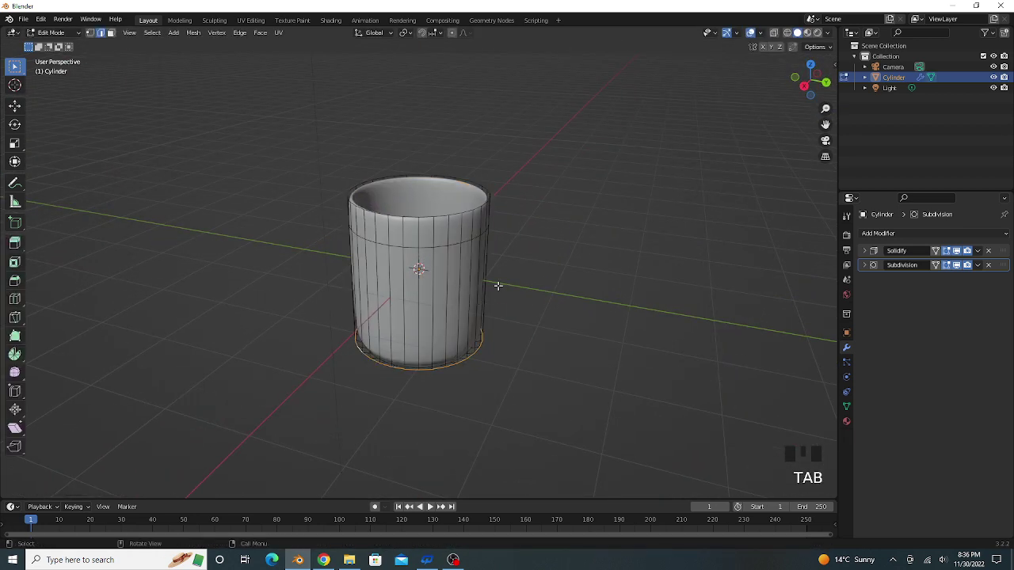
{"action": "middle_click_drag", "start_coordinate": [500, 284], "coordinate": [516, 219]}
{"action": "scroll", "coordinate": [501, 297], "scroll_direction": "up", "scroll_amount": 2}
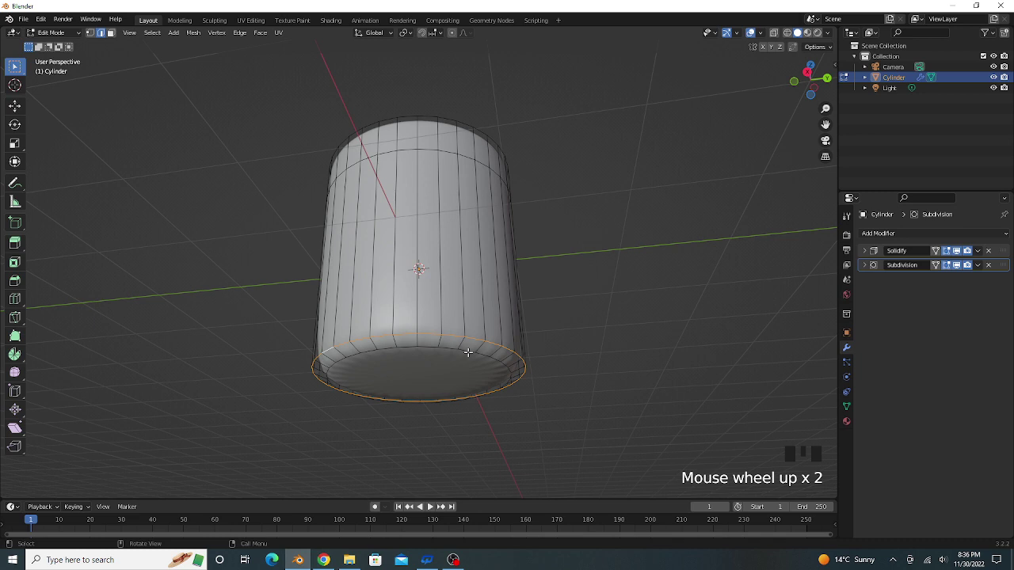
{"action": "left_click", "coordinate": [467, 351], "text": "alt+shift"}
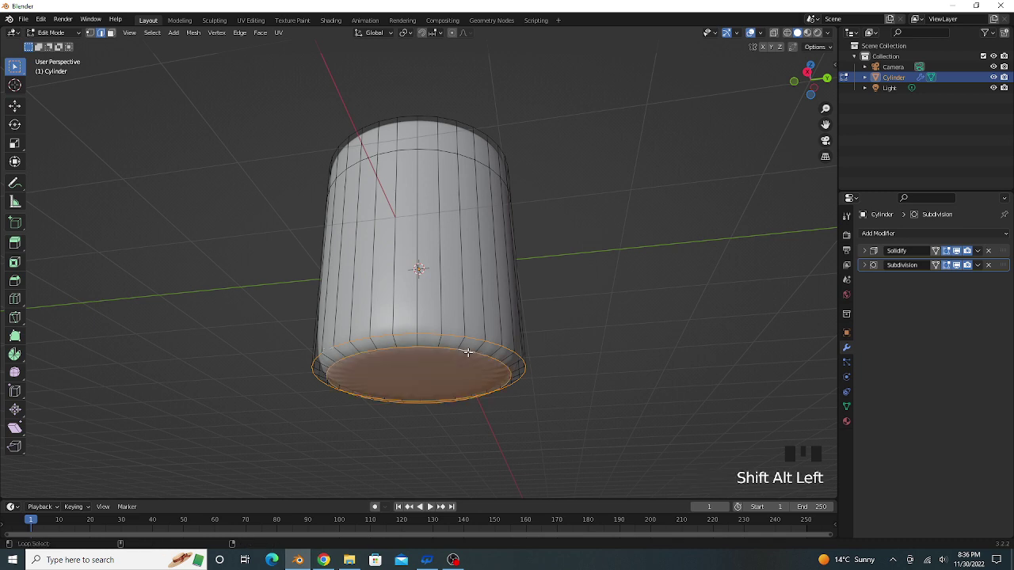
{"action": "middle_click_drag", "start_coordinate": [597, 336], "coordinate": [599, 418]}
{"action": "key", "text": "s"}
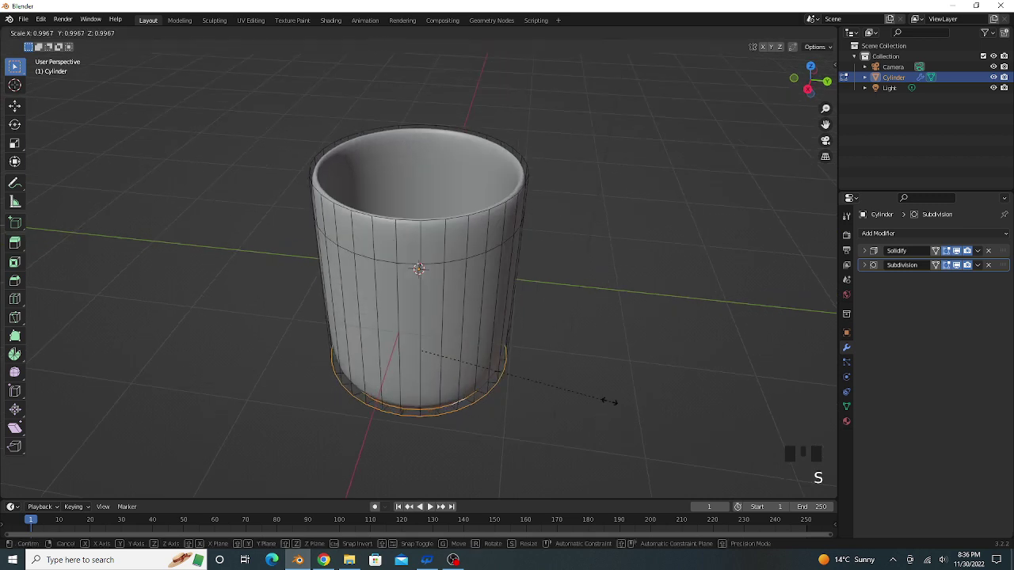
{"action": "left_click", "coordinate": [569, 390]}
Add a loop cut around the cup's lower body
{"action": "middle_click_drag", "start_coordinate": [534, 346], "coordinate": [523, 367]}
{"action": "middle_click_drag", "start_coordinate": [498, 304], "coordinate": [489, 274]}
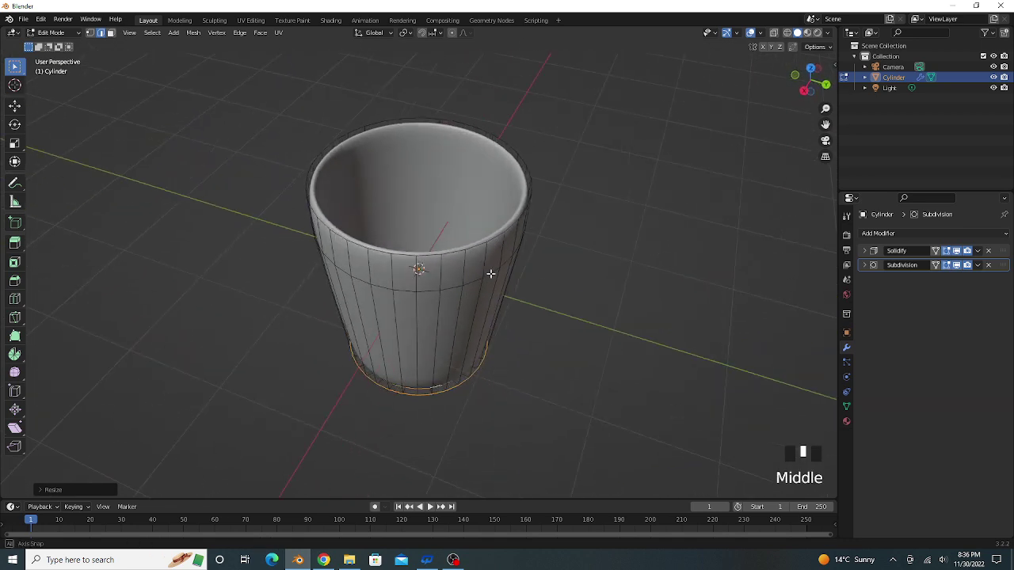
{"action": "key", "text": "ctrl+r"}
{"action": "left_click", "coordinate": [469, 335]}
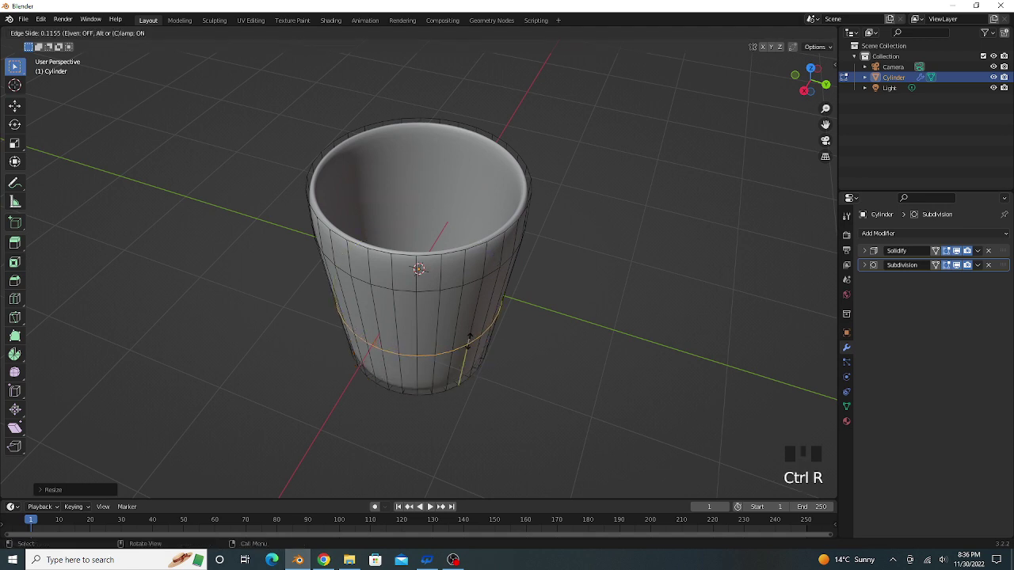
{"action": "left_click", "coordinate": [468, 353]}
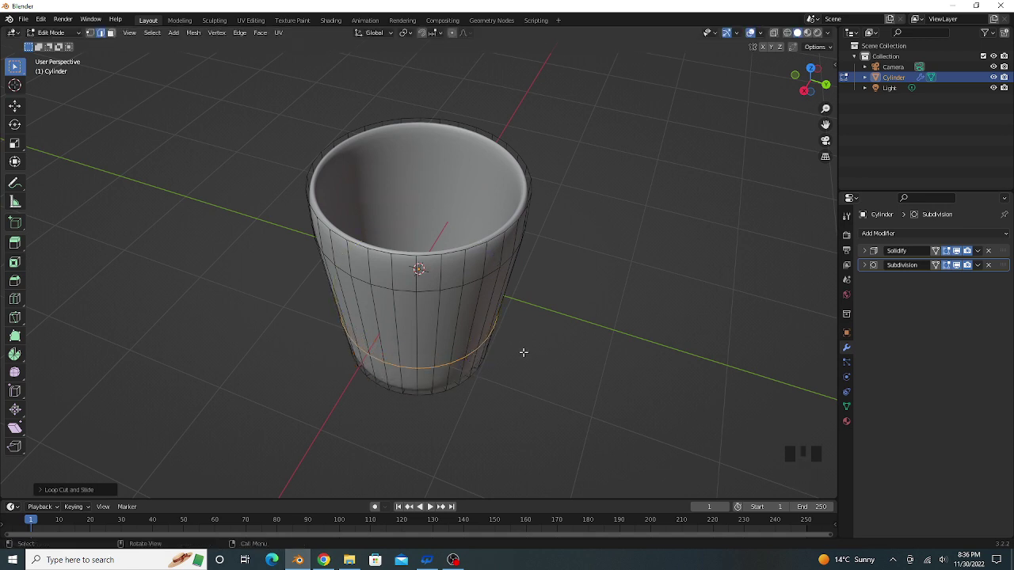
{"action": "middle_click_drag", "start_coordinate": [525, 357], "coordinate": [551, 369]}
In front view, move the cup about 1.2 m up along Z so its base rests on the ground grid
{"action": "key", "text": "Tab"}
{"action": "scroll", "coordinate": [579, 323], "scroll_direction": "down", "scroll_amount": 2}
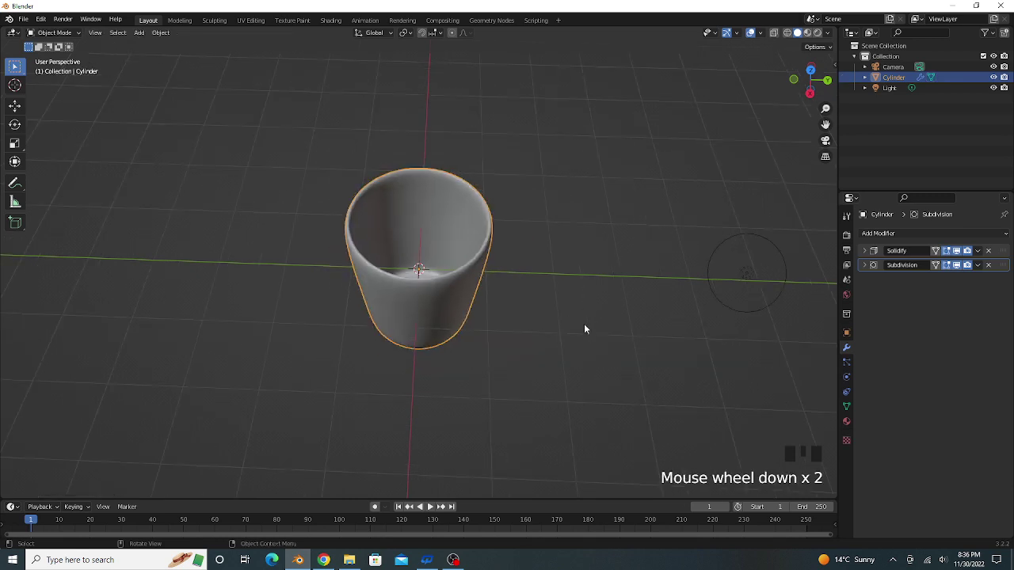
{"action": "middle_click_drag", "start_coordinate": [592, 327], "coordinate": [606, 279]}
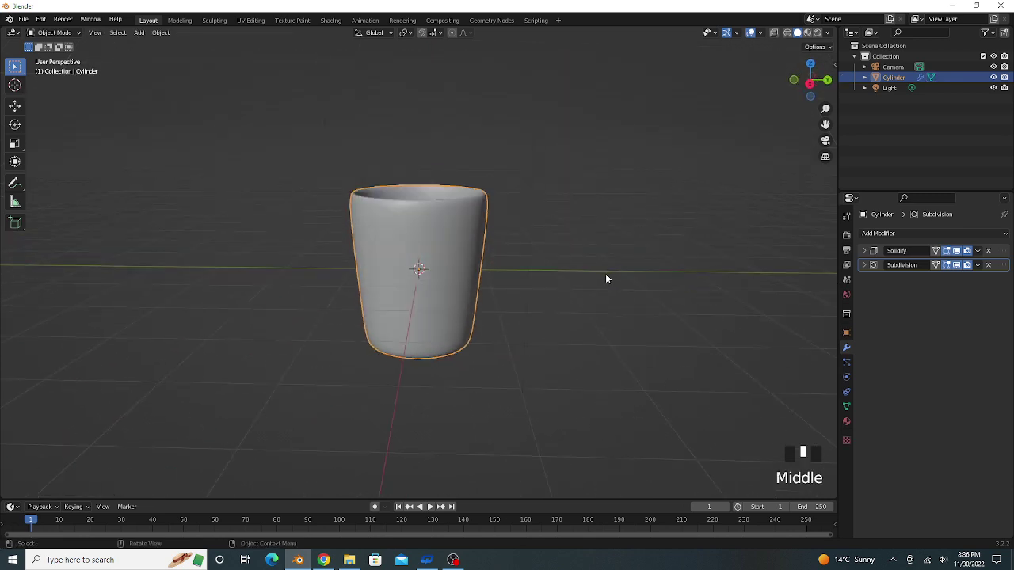
{"action": "key", "text": "KP_1"}
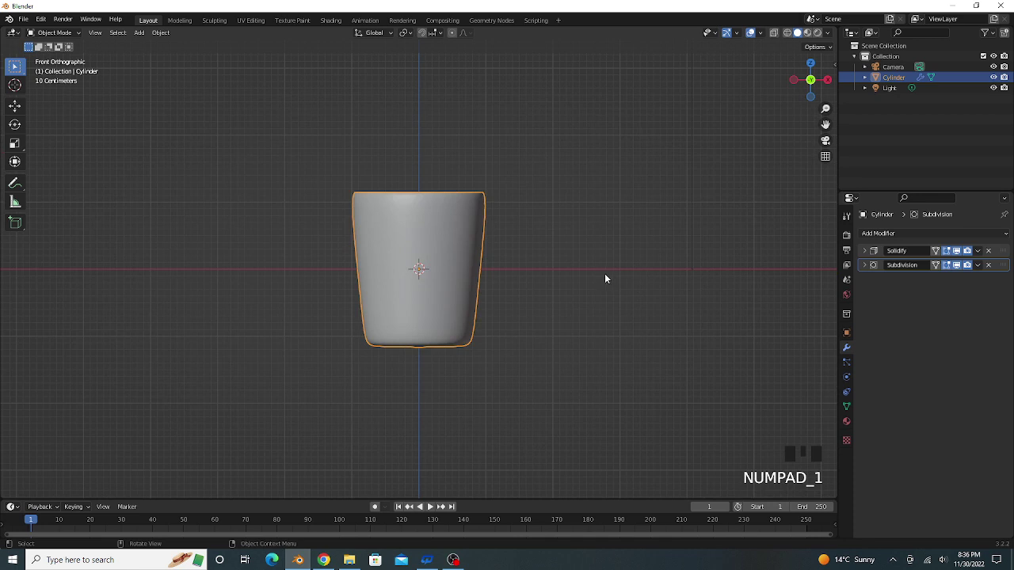
{"action": "scroll", "coordinate": [531, 276], "scroll_direction": "up", "scroll_amount": 1}
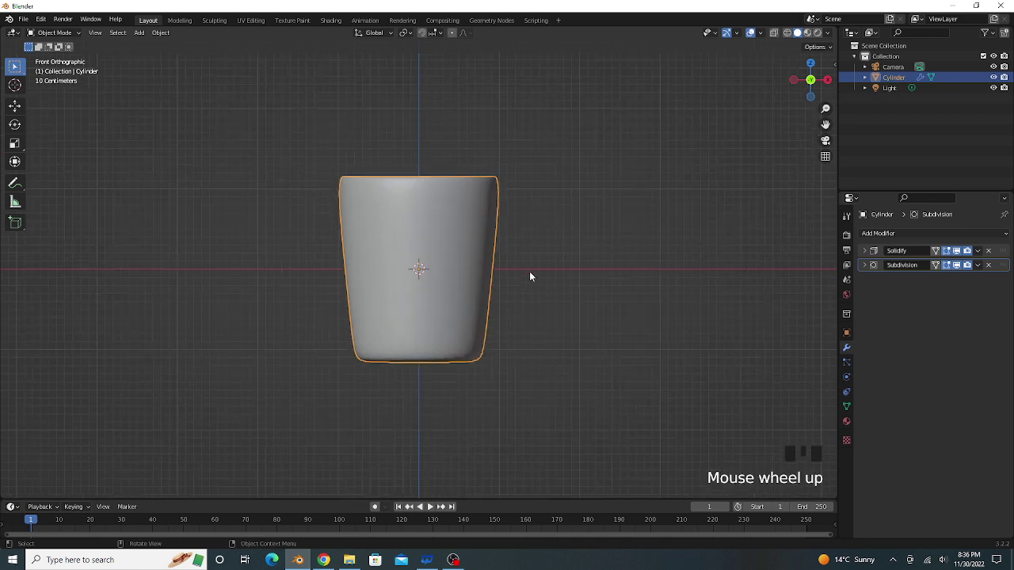
{"action": "key", "text": "g"}
{"action": "key", "text": "z"}
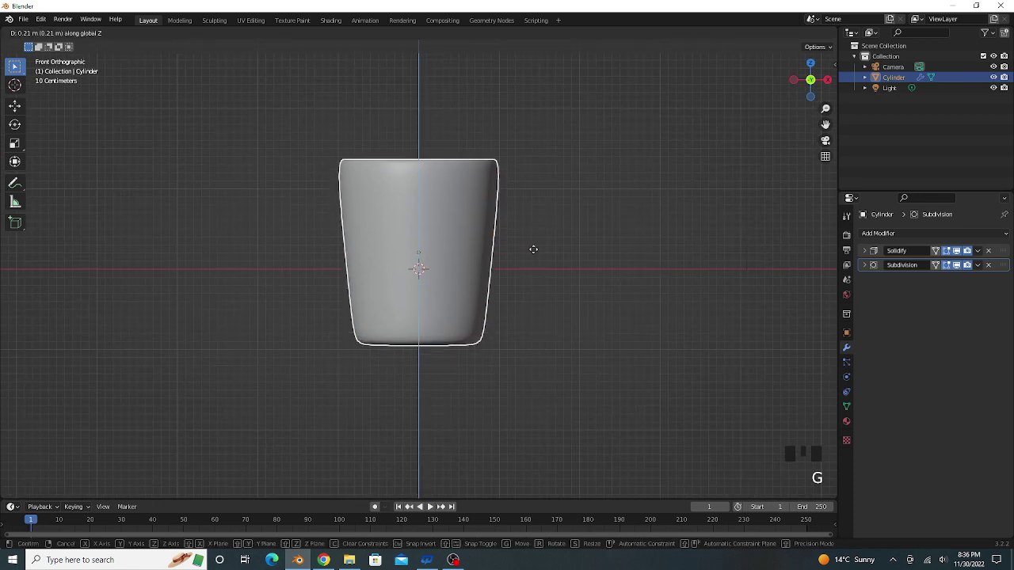
{"action": "left_click", "coordinate": [533, 175]}
{"action": "middle_click_drag", "start_coordinate": [534, 192], "coordinate": [533, 298]}
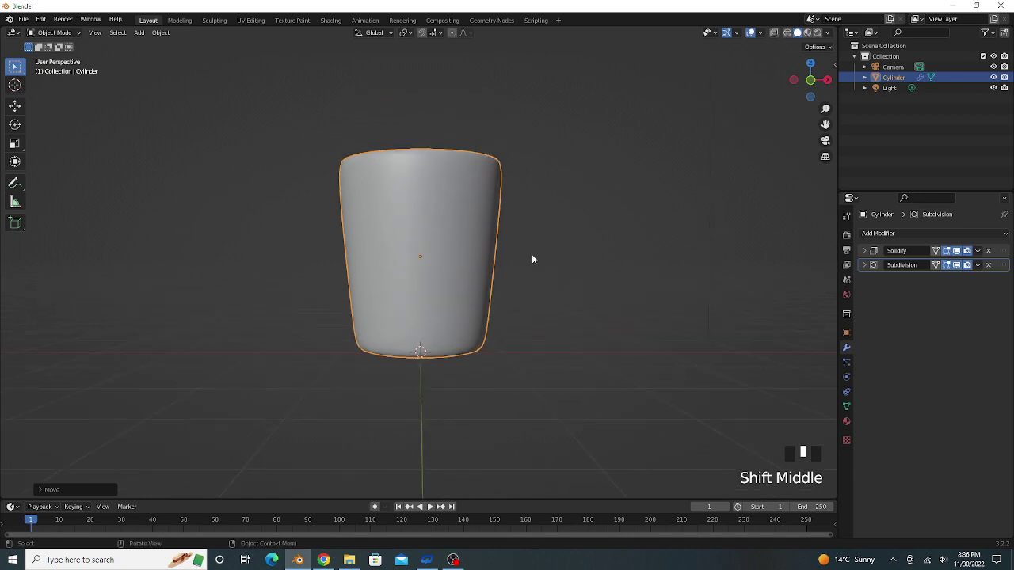
{"action": "middle_click_drag", "start_coordinate": [531, 260], "coordinate": [518, 277]}
Add a new cube and scale it down small
{"action": "key", "text": "shift+a"}
{"action": "mouse_move", "coordinate": [513, 274]}
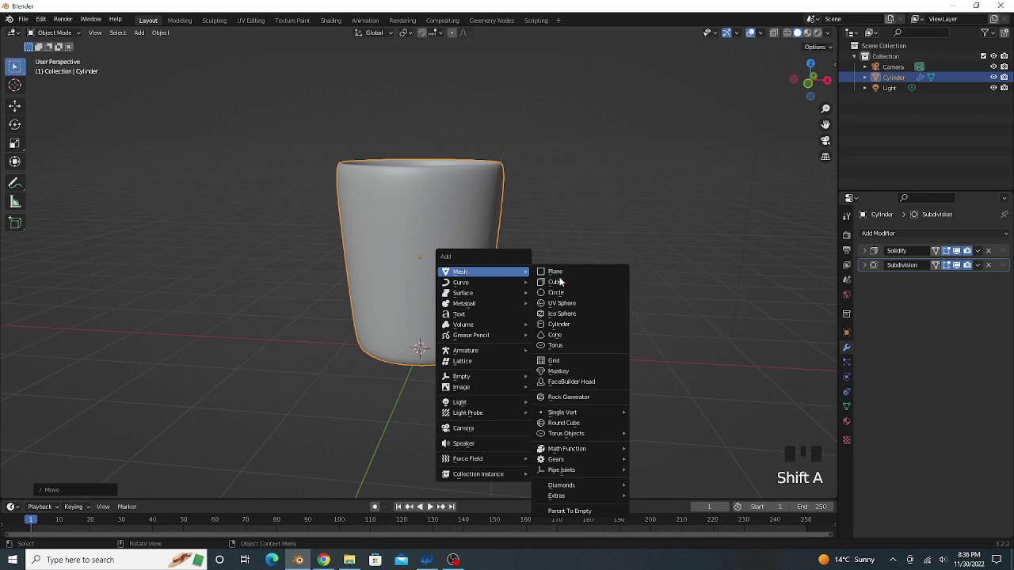
{"action": "left_click", "coordinate": [557, 282]}
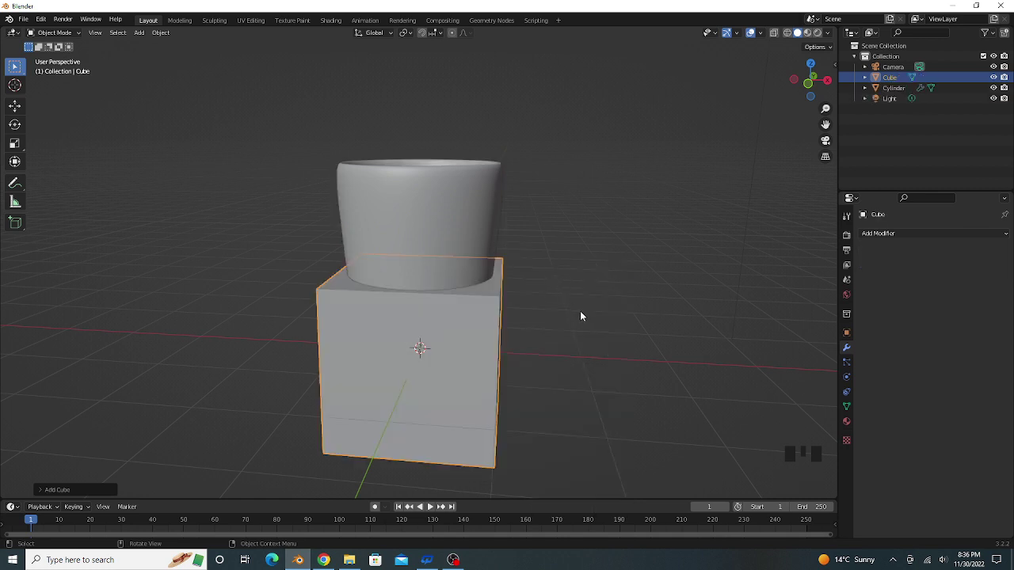
{"action": "key", "text": "s"}
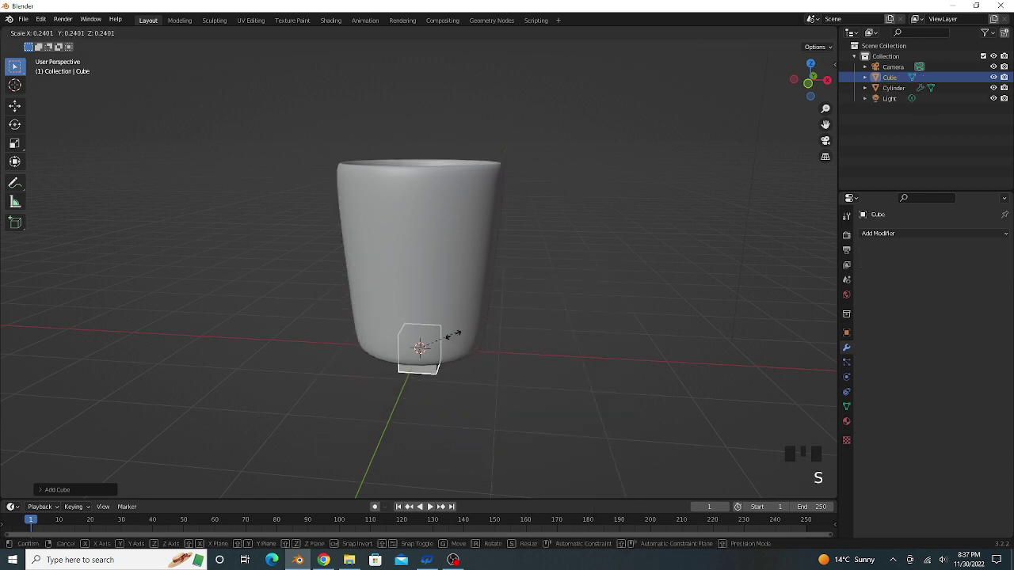
{"action": "left_click", "coordinate": [441, 348]}
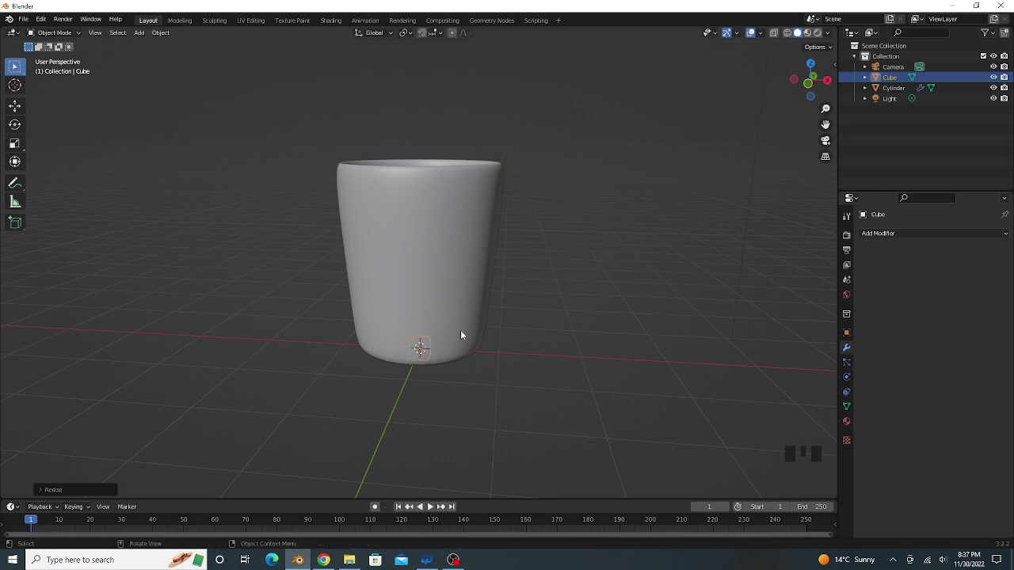
In front view, move the small cube up along Z and along X to the mug's right side
{"action": "key", "text": "KP_1"}
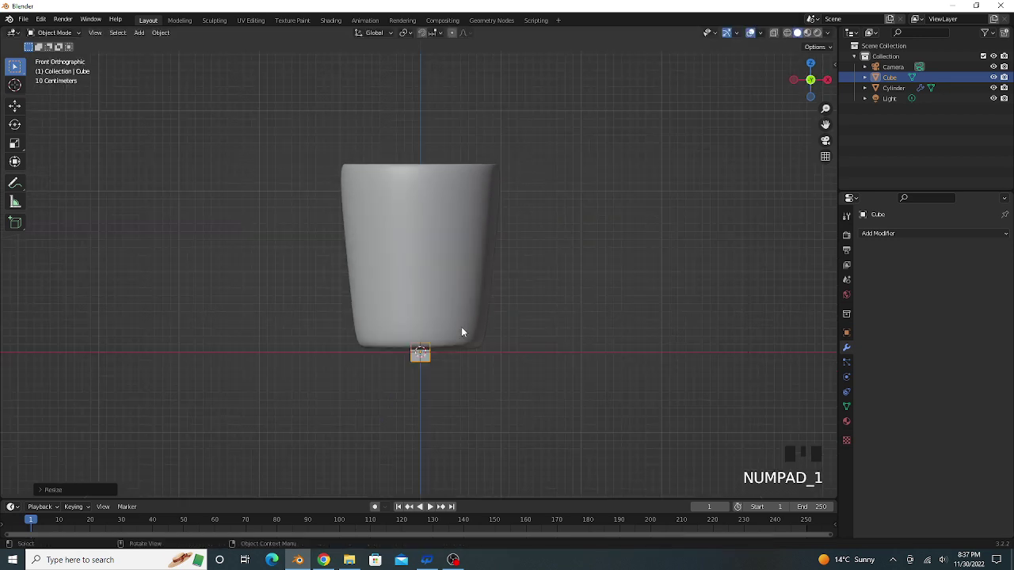
{"action": "key", "text": "g"}
{"action": "key", "text": "z"}
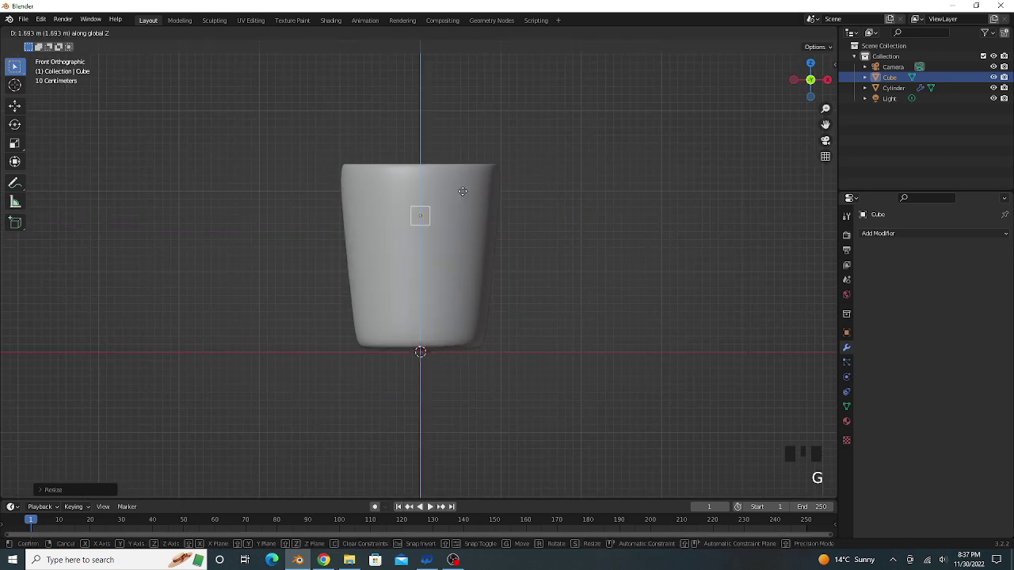
{"action": "left_click", "coordinate": [463, 191]}
{"action": "key", "text": "g"}
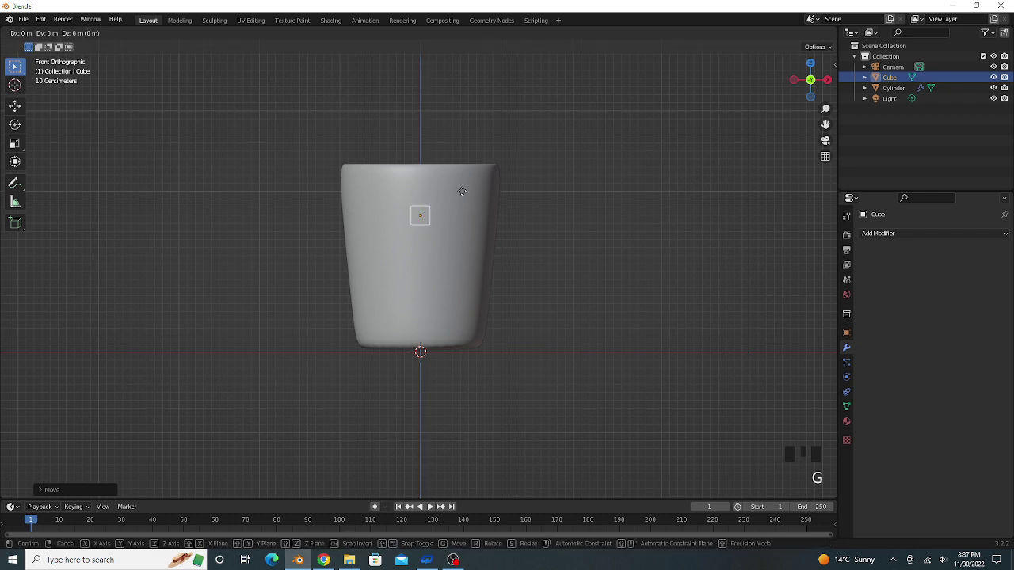
{"action": "key", "text": "x"}
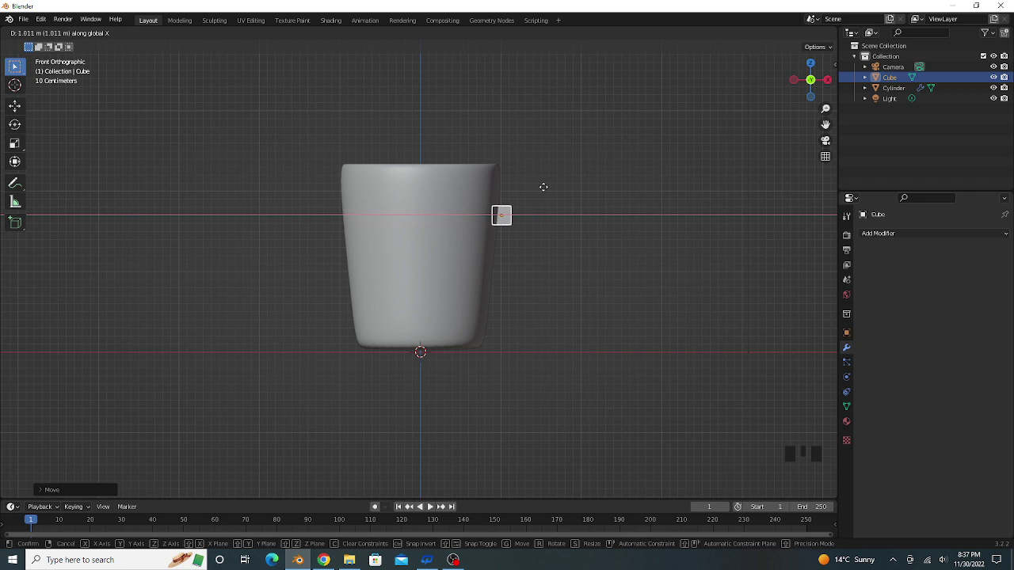
{"action": "left_click", "coordinate": [543, 190]}
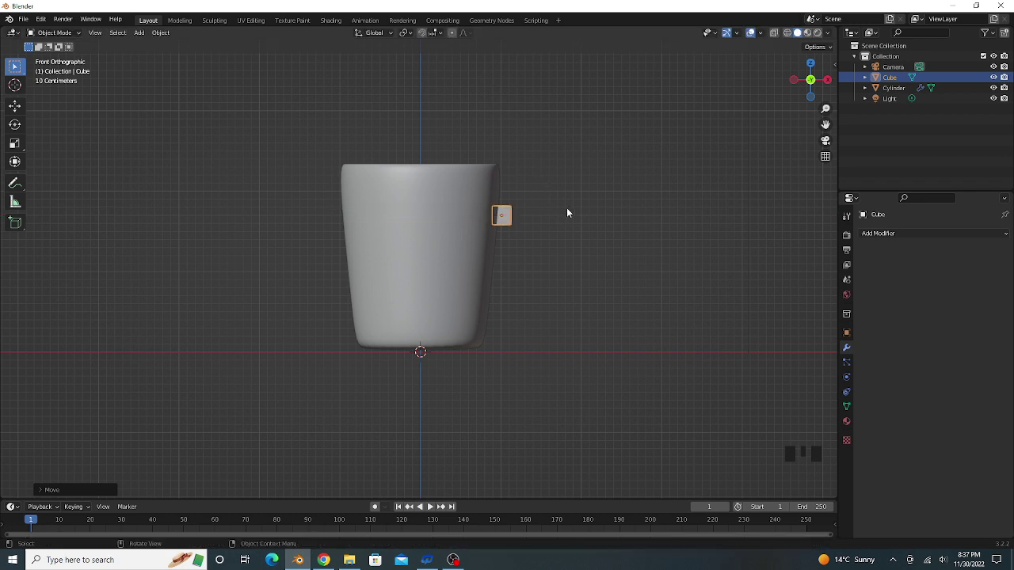
Narrow the cube along X and shorten it along Z
{"action": "key", "text": "s"}
{"action": "key", "text": "x"}
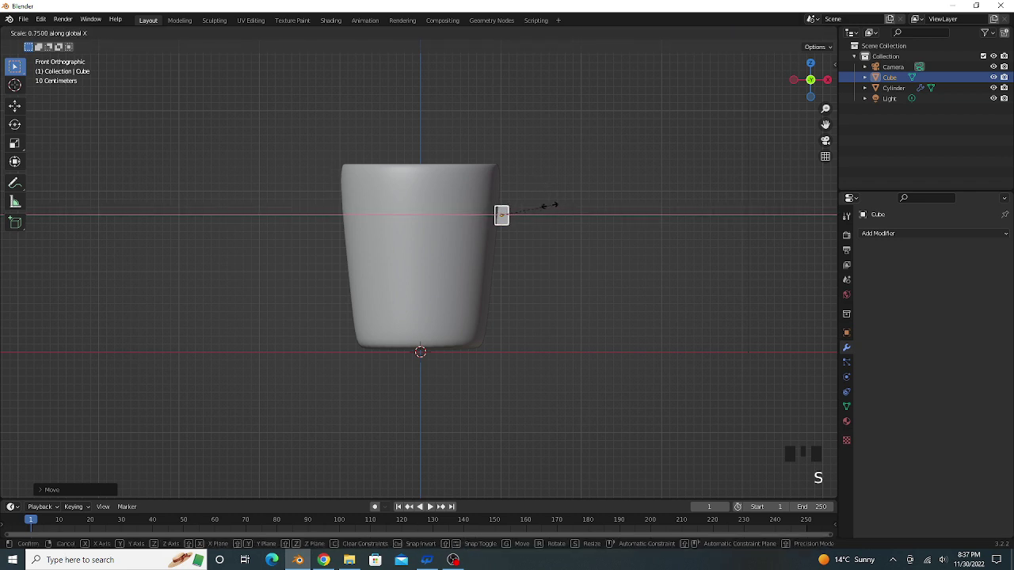
{"action": "left_click", "coordinate": [550, 209]}
{"action": "key", "text": "s"}
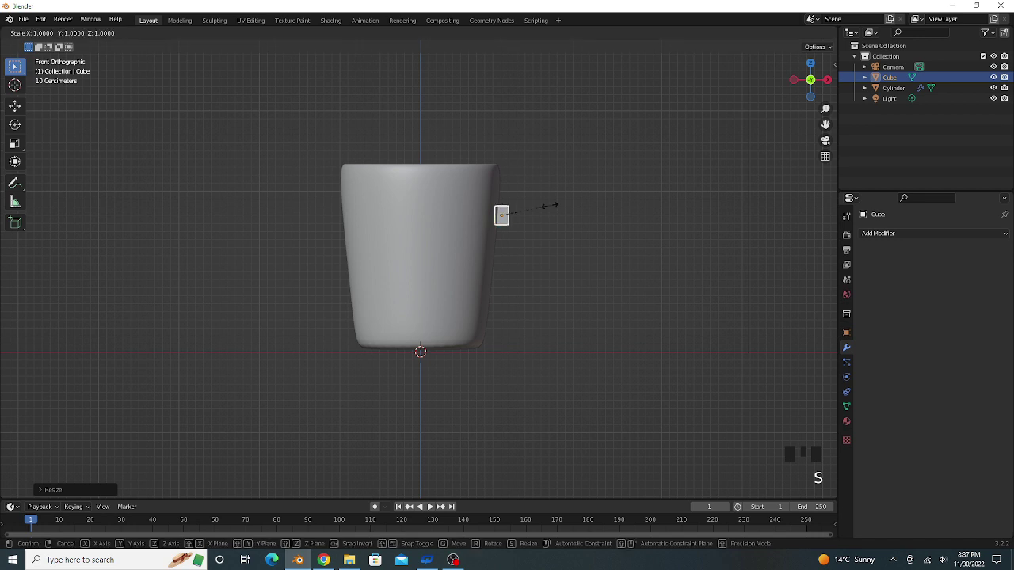
{"action": "key", "text": "z"}
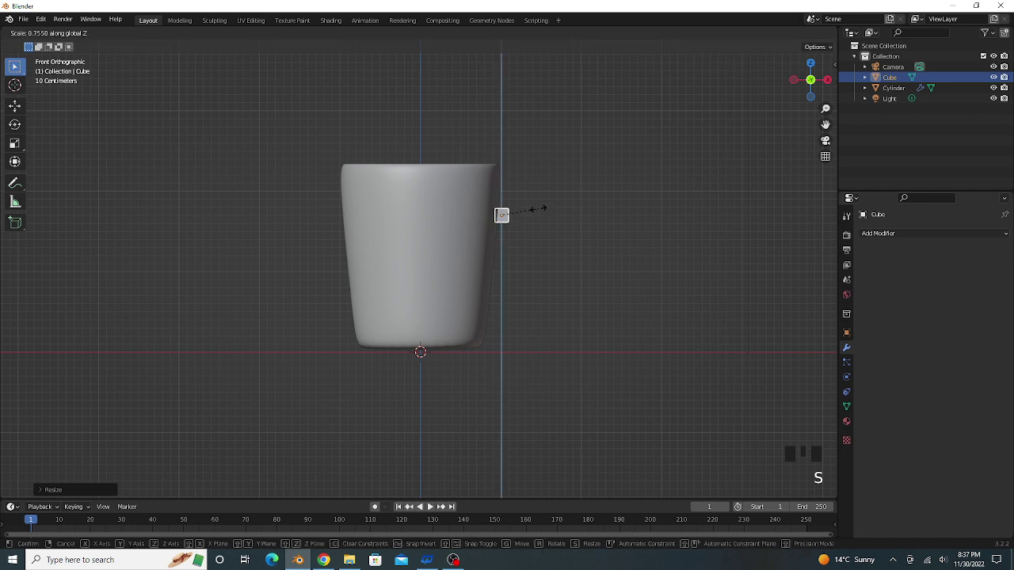
{"action": "left_click", "coordinate": [542, 209]}
Raise the cube along Z against the mug's upper wall
{"action": "middle_click_drag", "start_coordinate": [542, 209], "coordinate": [490, 261]}
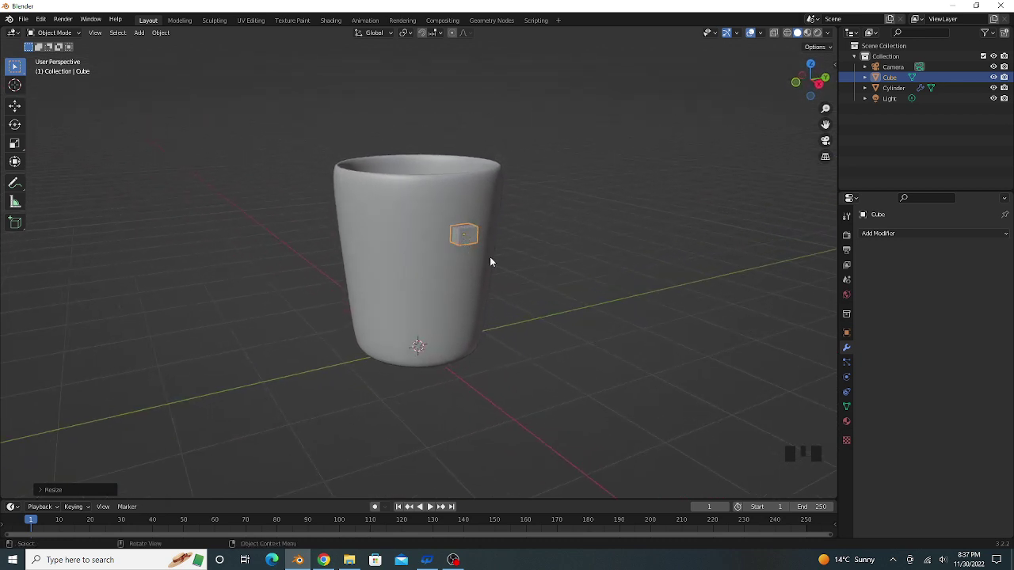
{"action": "key", "text": "g"}
{"action": "key", "text": "z"}
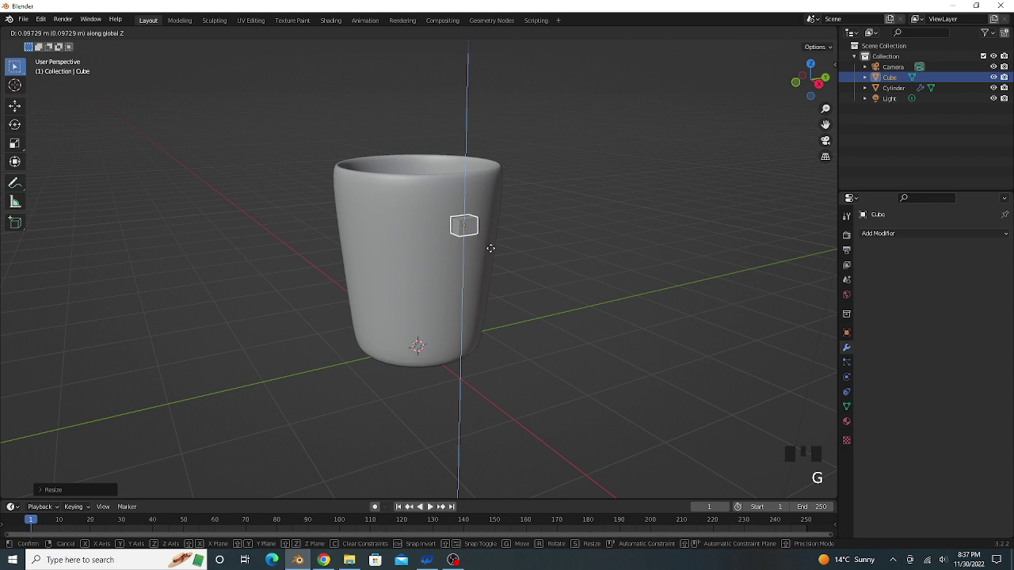
{"action": "left_click", "coordinate": [490, 248]}
{"action": "mouse_move", "coordinate": [490, 247]}
{"action": "middle_mouse_down"}
{"action": "mouse_move", "coordinate": [539, 246]}
{"action": "mouse_move", "coordinate": [521, 257]}
{"action": "mouse_move", "coordinate": [499, 252]}
{"action": "middle_mouse_up"}
Enter Edit Mode in face select, pick one face of the small cube and switch to front view
{"action": "key", "text": "Tab"}
{"action": "scroll", "coordinate": [498, 237], "scroll_direction": "up", "scroll_amount": 2}
{"action": "key", "text": "3"}
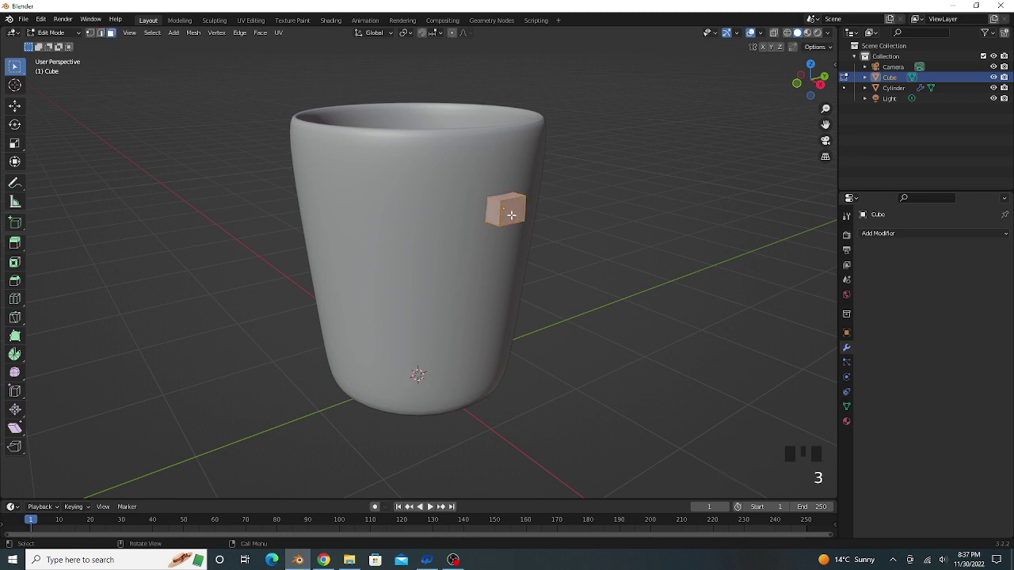
{"action": "left_click", "coordinate": [511, 215]}
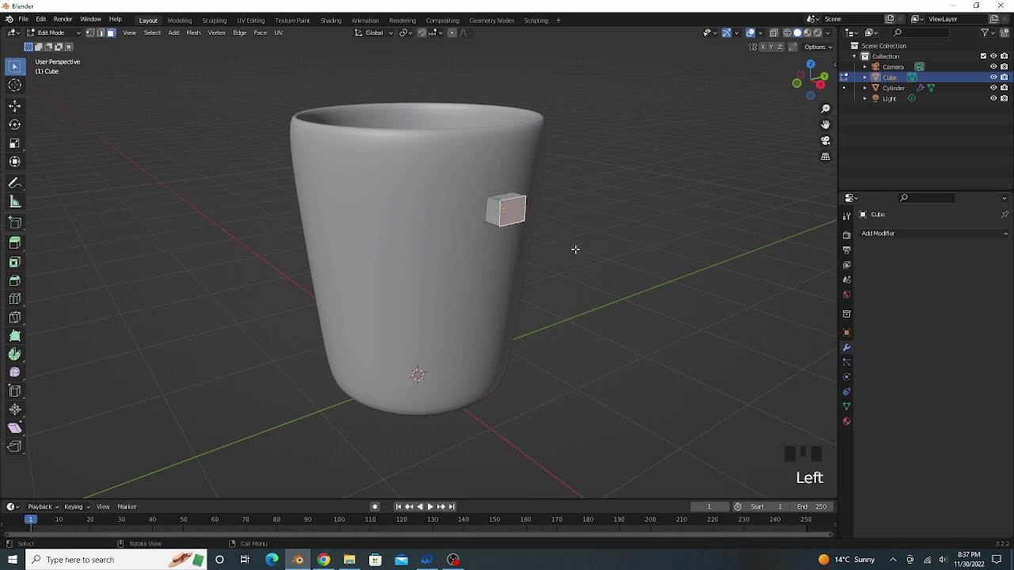
{"action": "key", "text": "KP_1"}
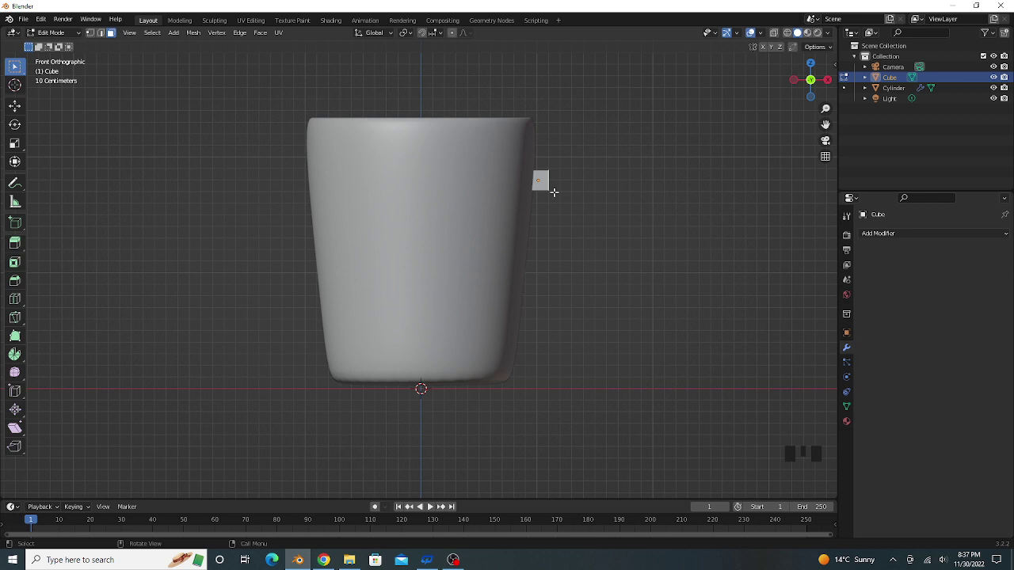
Nudge the selected face slightly up along Z and tilt it about 3 degrees
{"action": "key", "text": "g"}
{"action": "key", "text": "z"}
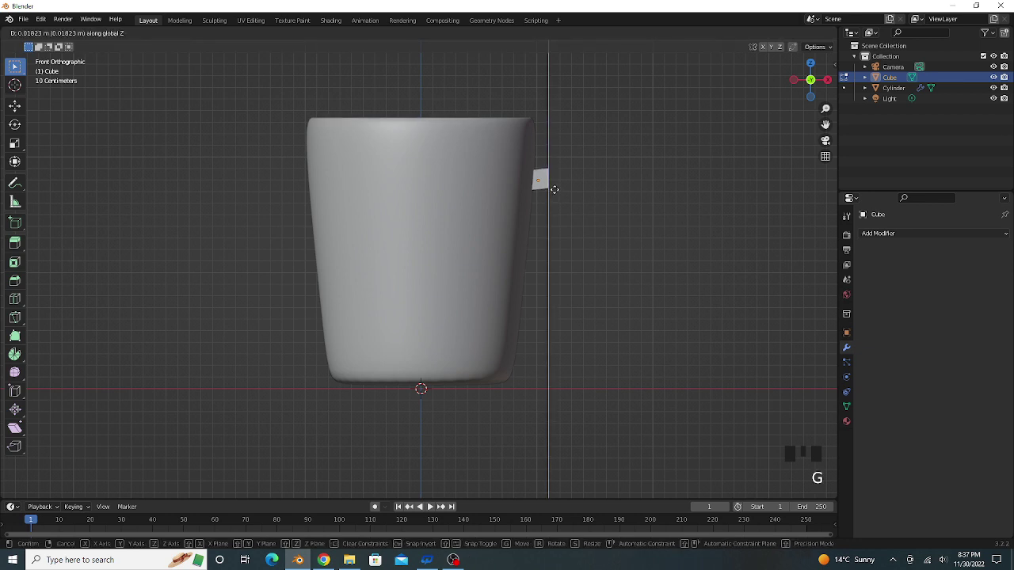
{"action": "left_click", "coordinate": [554, 190]}
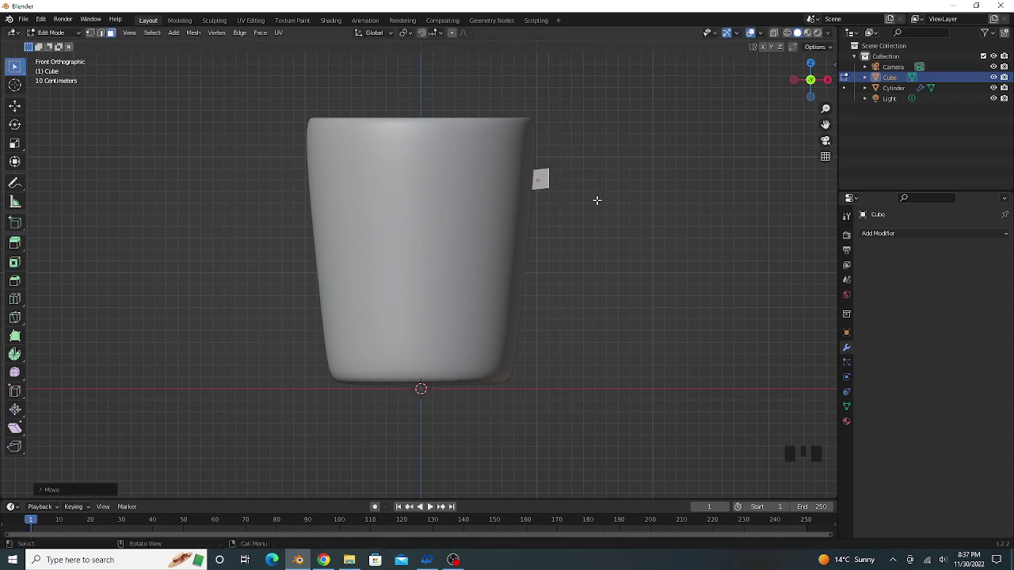
{"action": "key", "text": "r"}
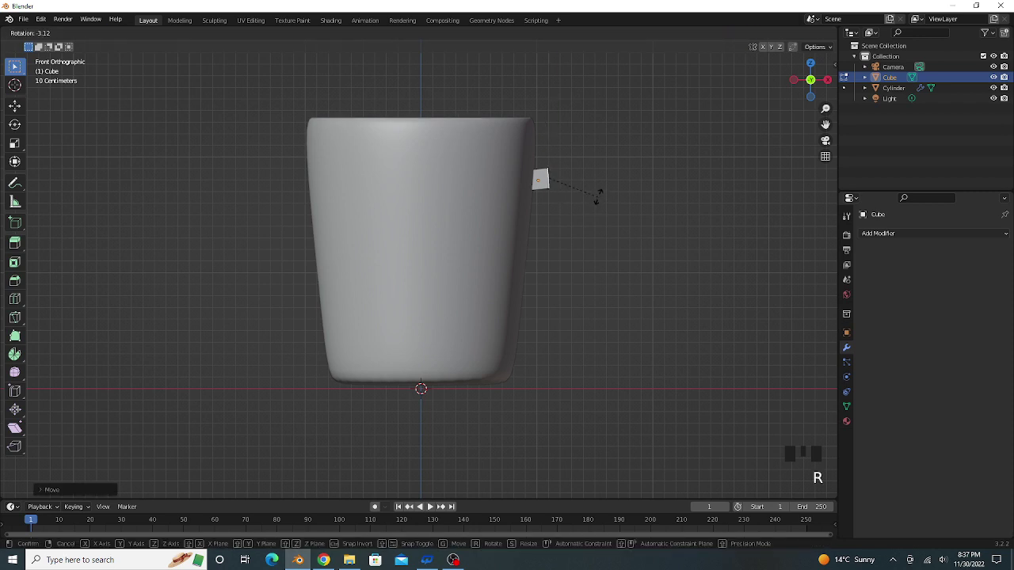
{"action": "left_click", "coordinate": [600, 197]}
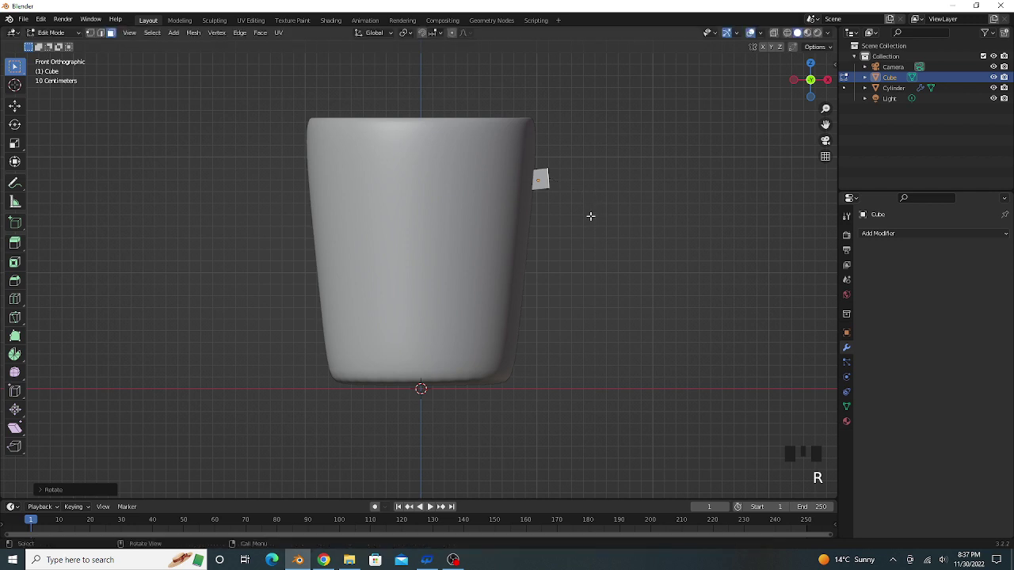
Extrude the first handle segment out from the cup, reposition it and tilt its end face
{"action": "key", "text": "e"}
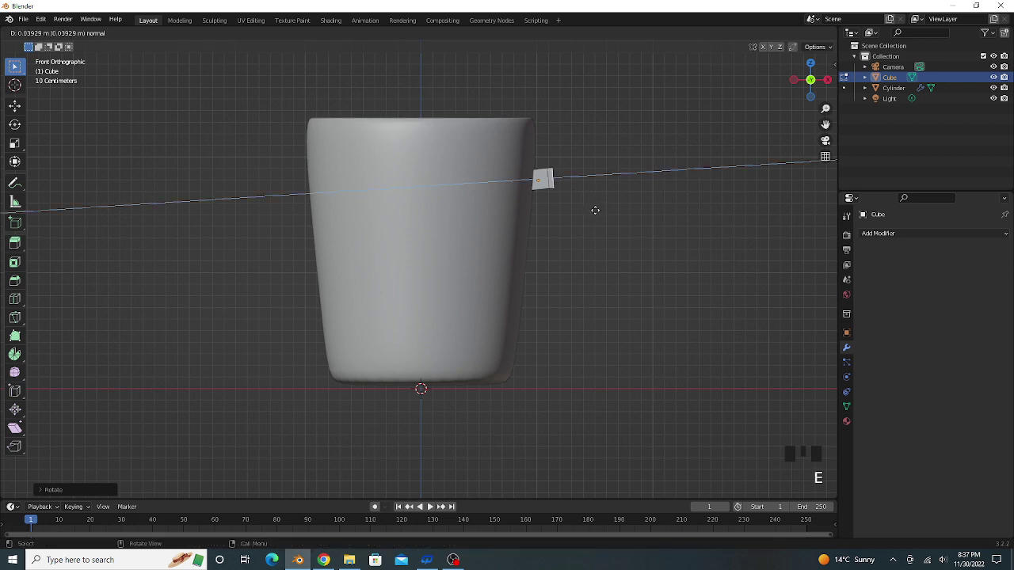
{"action": "left_click", "coordinate": [604, 208]}
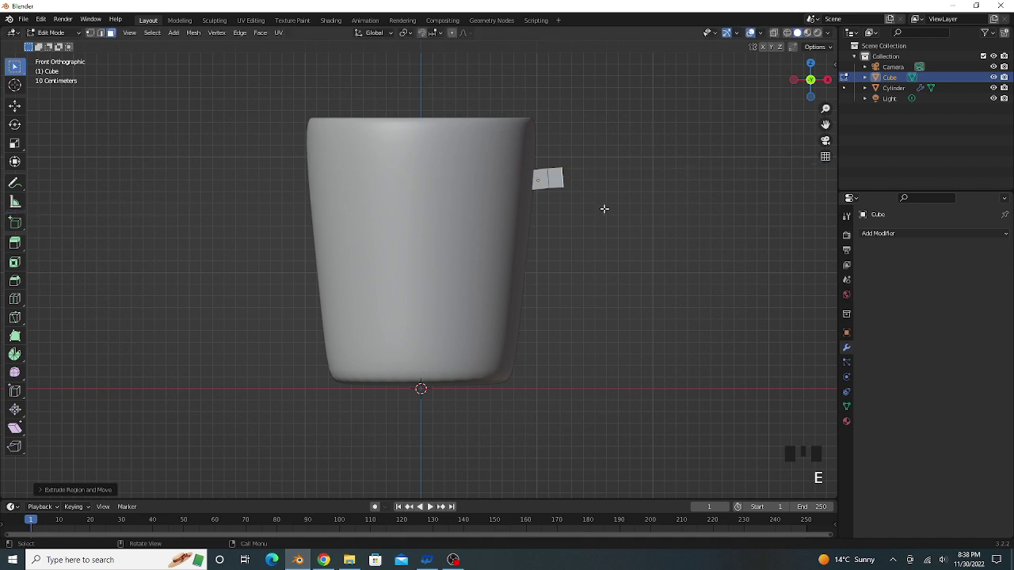
{"action": "key", "text": "g"}
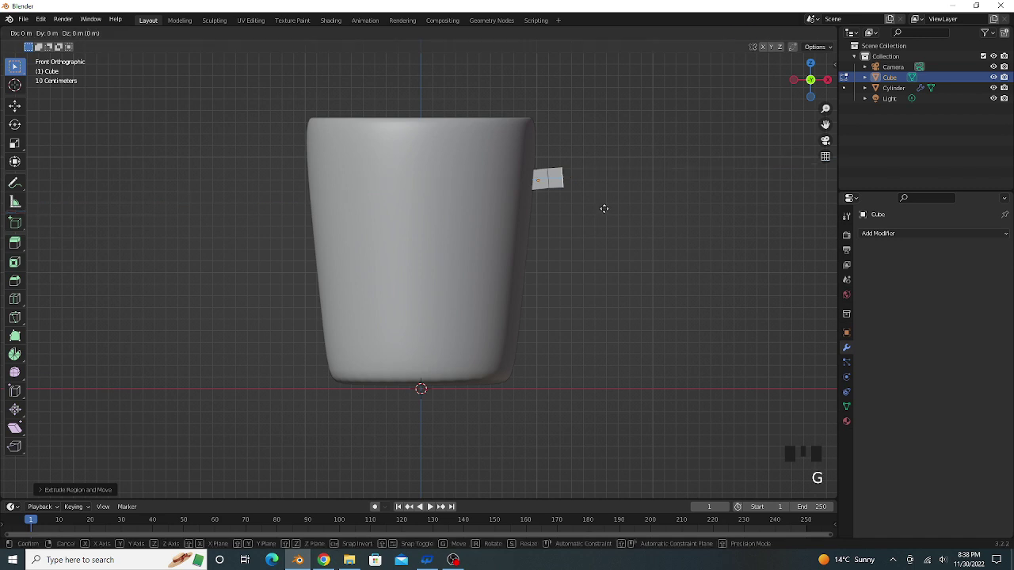
{"action": "left_click", "coordinate": [604, 208]}
{"action": "key", "text": "r"}
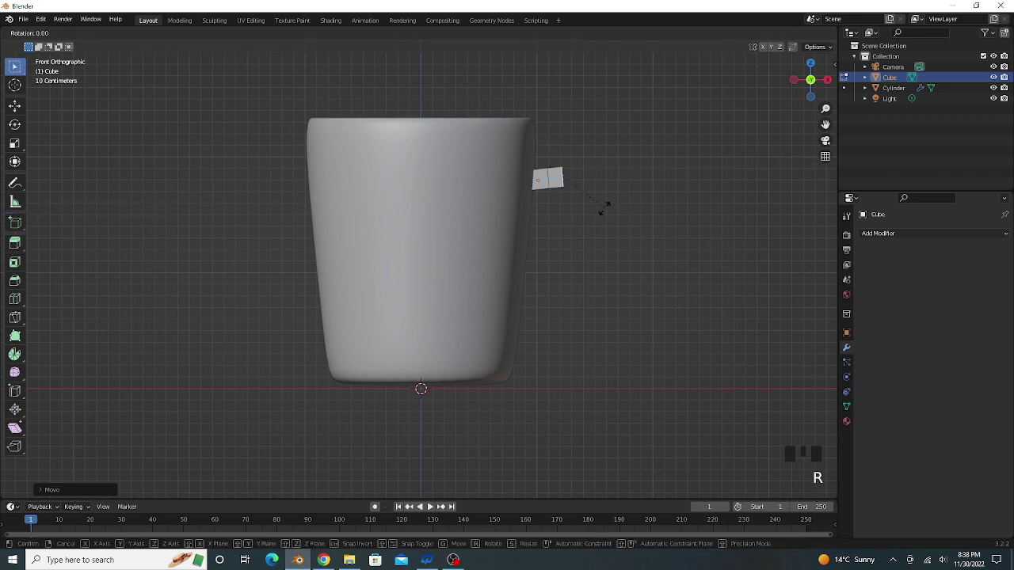
{"action": "left_click", "coordinate": [599, 211]}
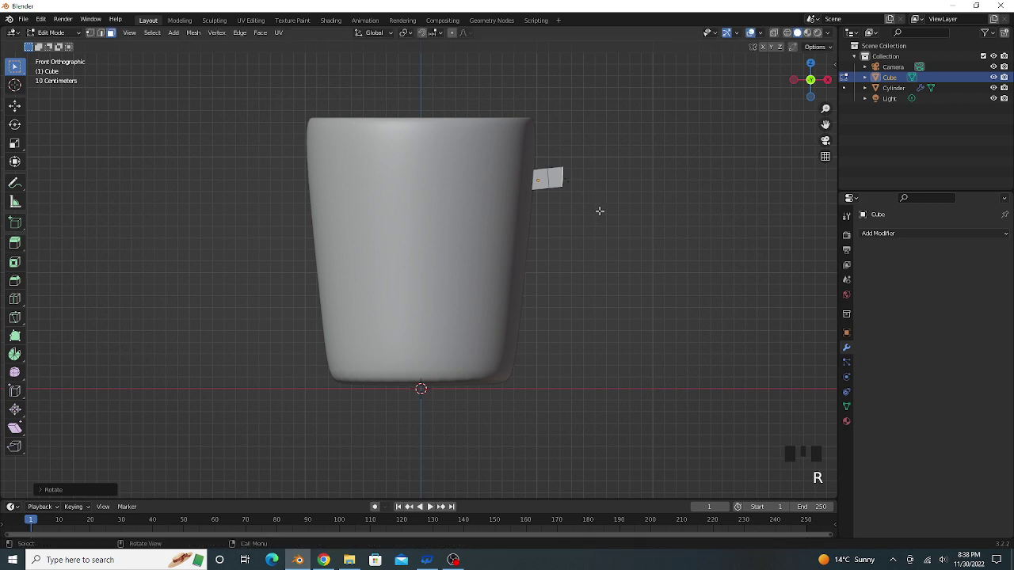
Extrude second and third handle segments, bending the end further and tilting it downward
{"action": "key", "text": "e"}
{"action": "left_click", "coordinate": [613, 212]}
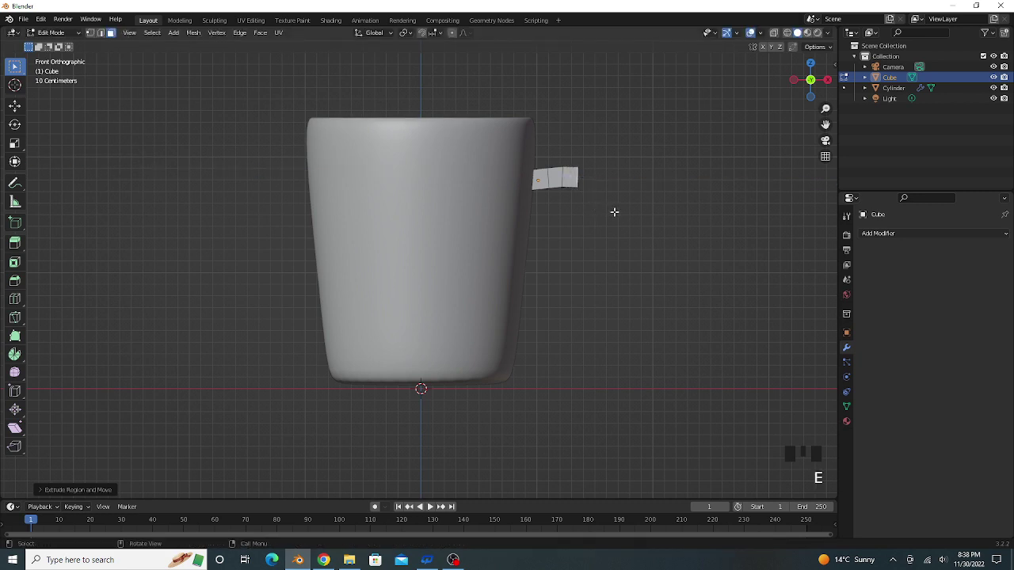
{"action": "key", "text": "r"}
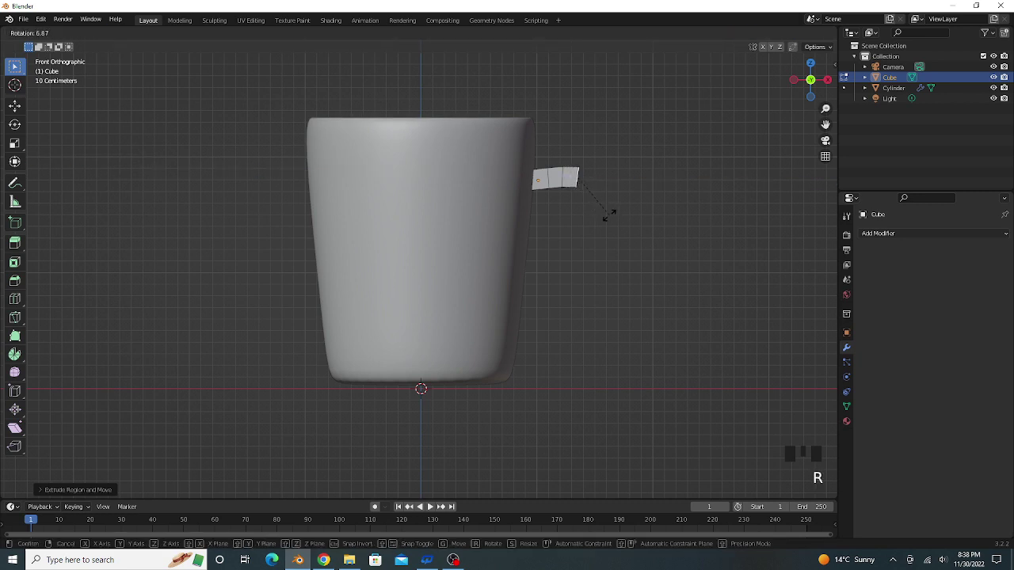
{"action": "left_click", "coordinate": [608, 214]}
{"action": "key", "text": "e"}
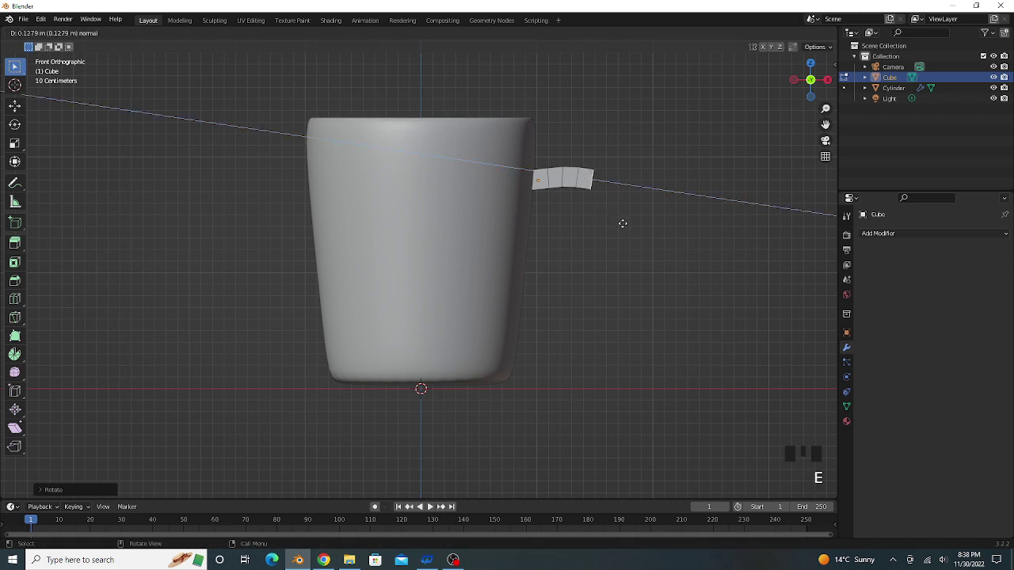
{"action": "left_click", "coordinate": [622, 224]}
{"action": "key", "text": "r"}
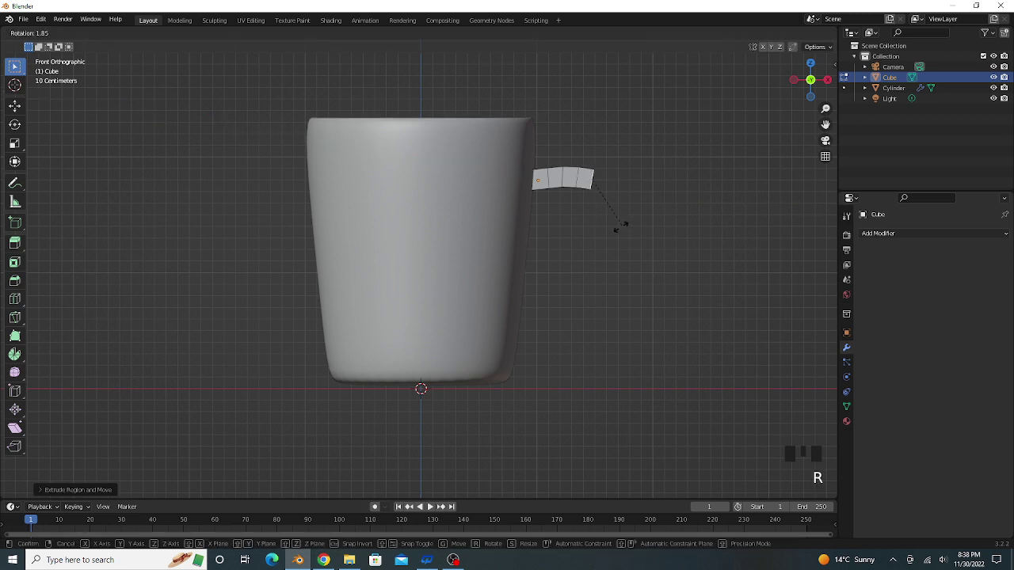
{"action": "left_click", "coordinate": [611, 229]}
Reposition and rotate the handle end, then extrude a fourth segment moved down-right and bent downward
{"action": "key", "text": "g"}
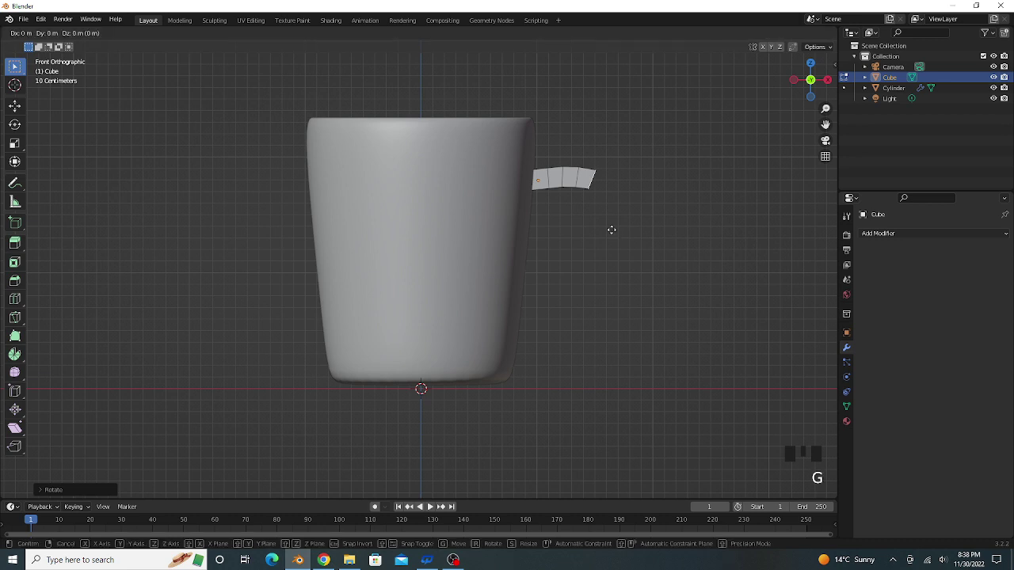
{"action": "left_click", "coordinate": [610, 233]}
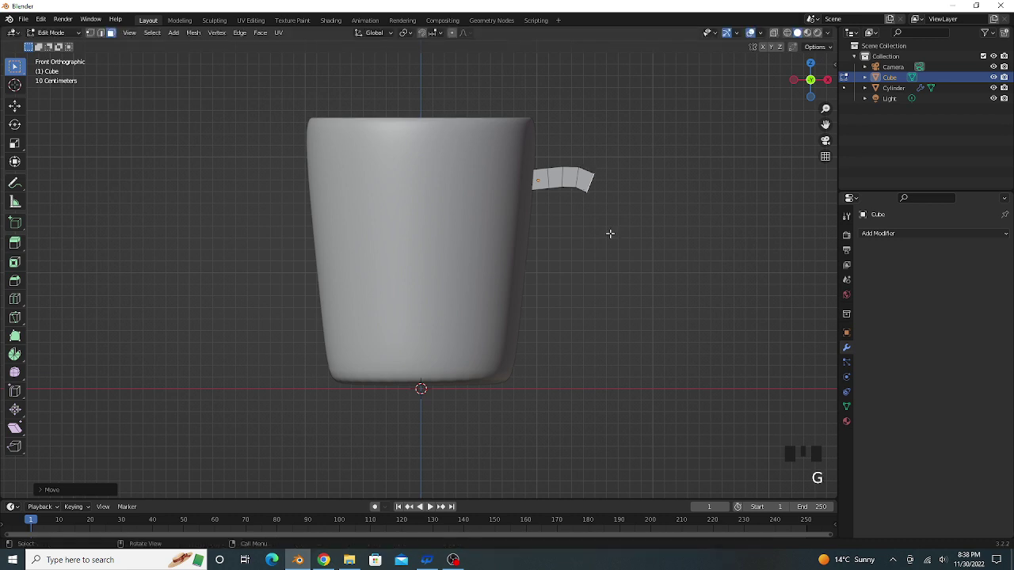
{"action": "key", "text": "r"}
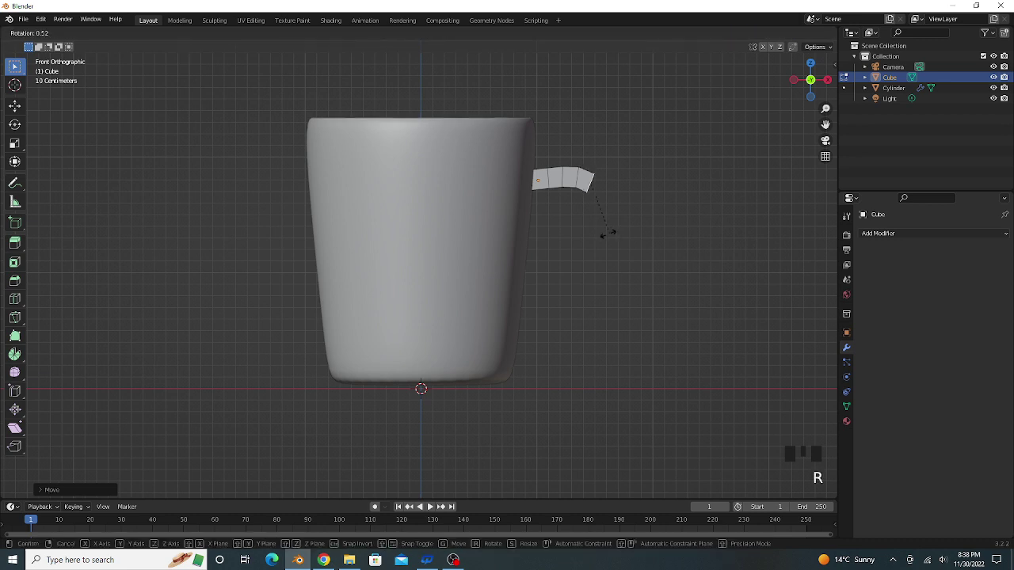
{"action": "left_click", "coordinate": [603, 232]}
{"action": "key", "text": "e"}
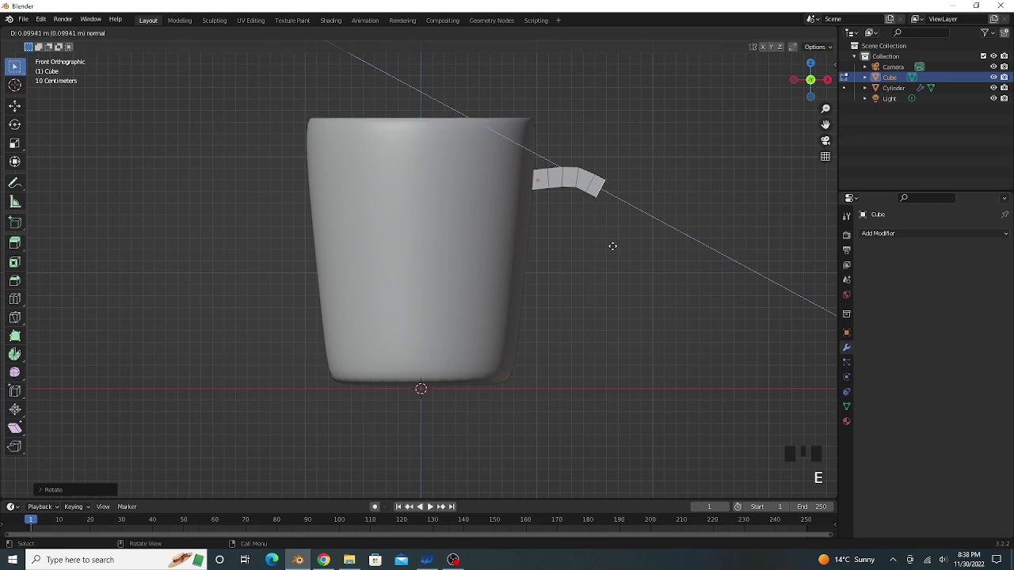
{"action": "left_click", "coordinate": [614, 248]}
{"action": "key", "text": "g"}
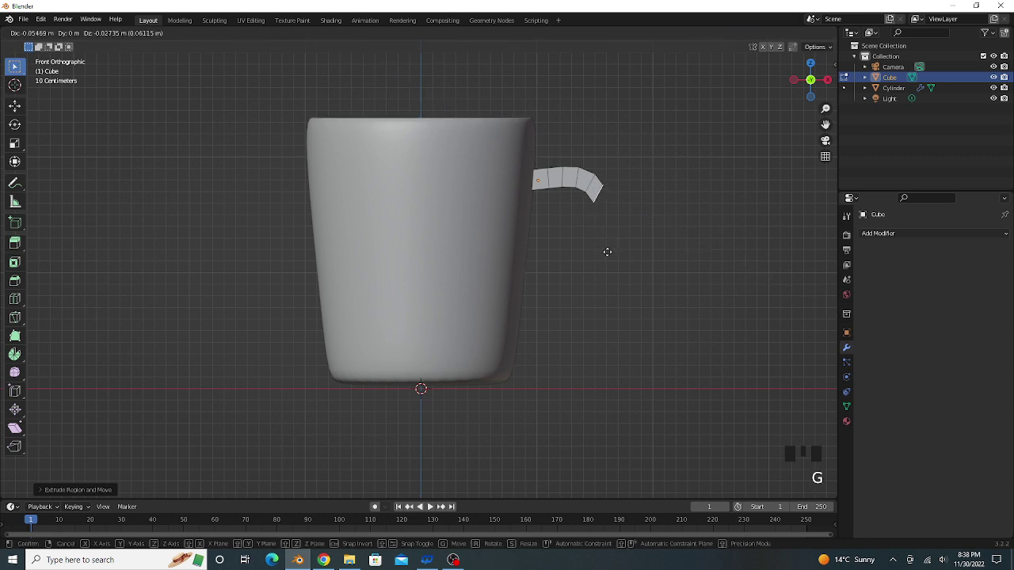
{"action": "left_click", "coordinate": [607, 251]}
{"action": "key", "text": "r"}
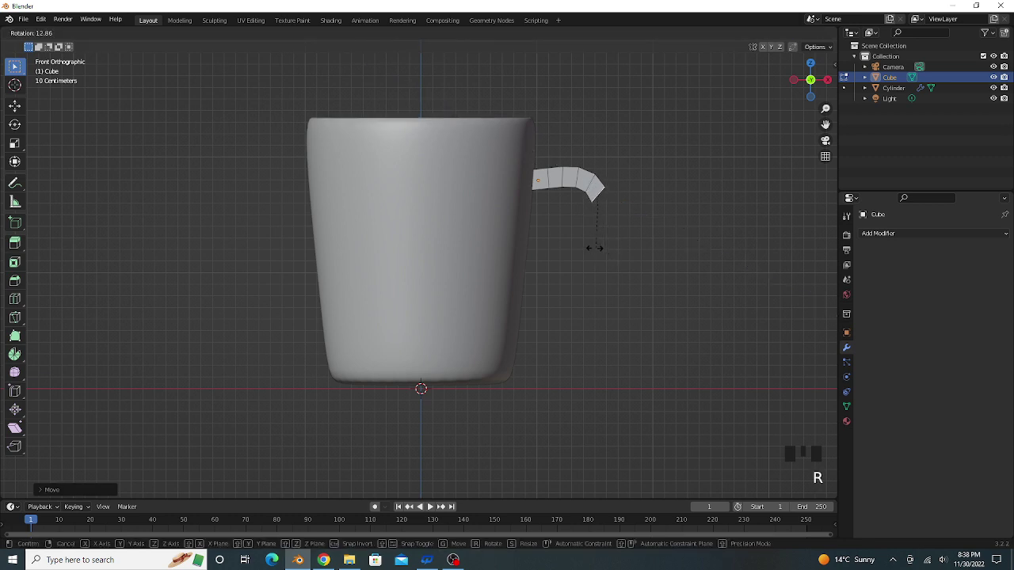
{"action": "left_click", "coordinate": [589, 243]}
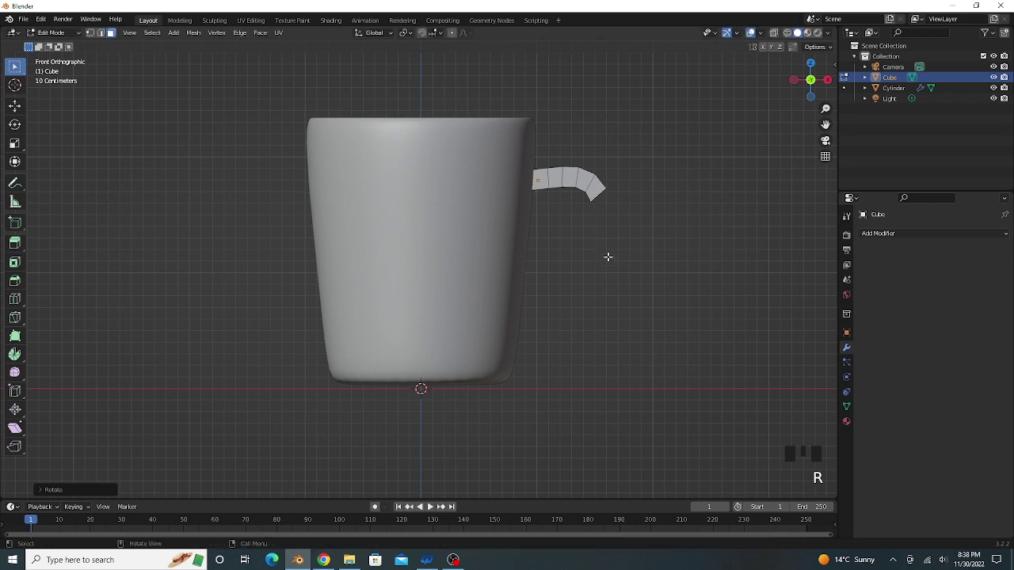
Extrude a fifth handle segment outward, then rotate, shift and angle its end downward
{"action": "key", "text": "e"}
{"action": "left_click", "coordinate": [613, 269]}
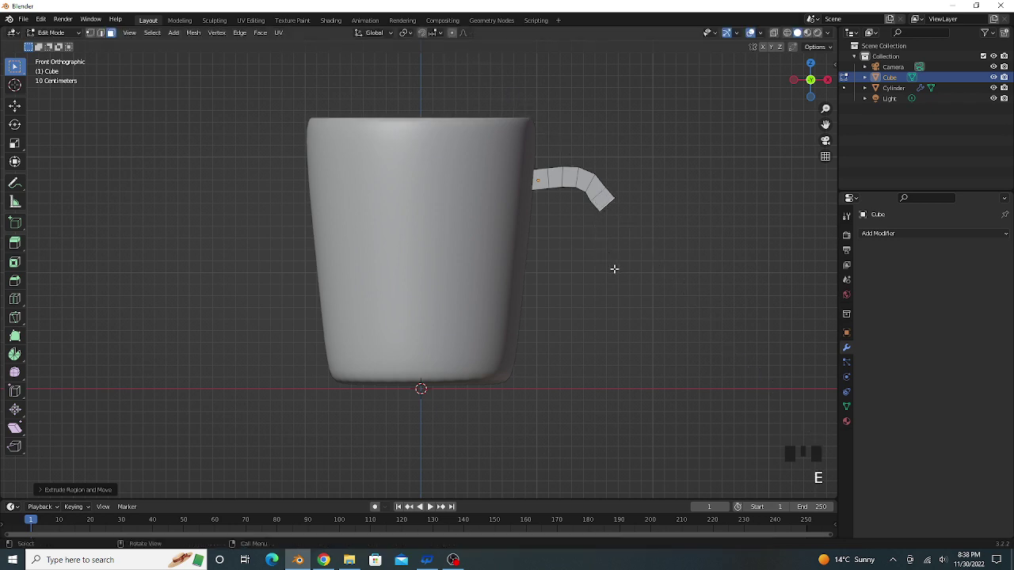
{"action": "key", "text": "r"}
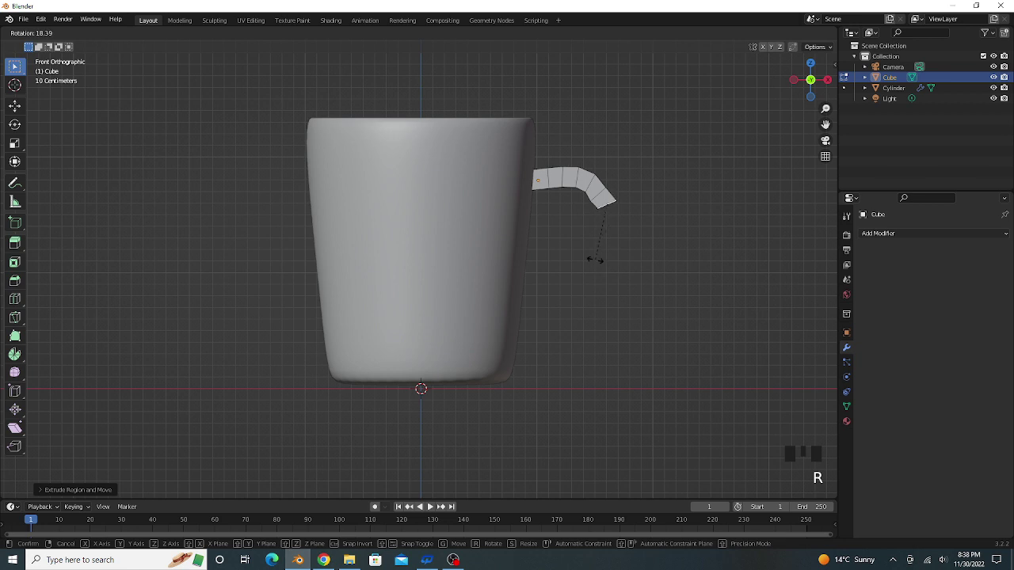
{"action": "left_click", "coordinate": [595, 259]}
{"action": "key", "text": "g"}
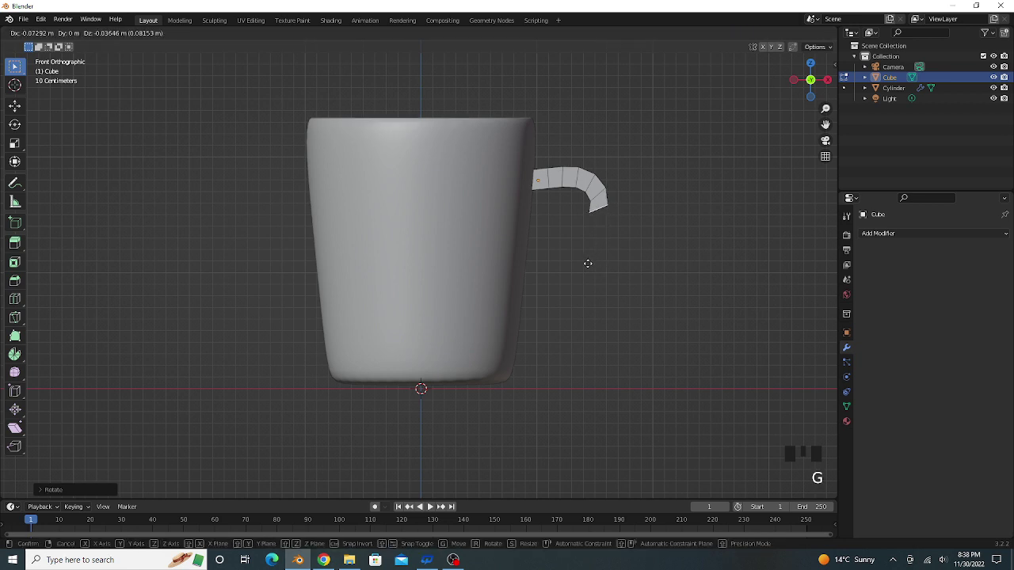
{"action": "left_click", "coordinate": [588, 264]}
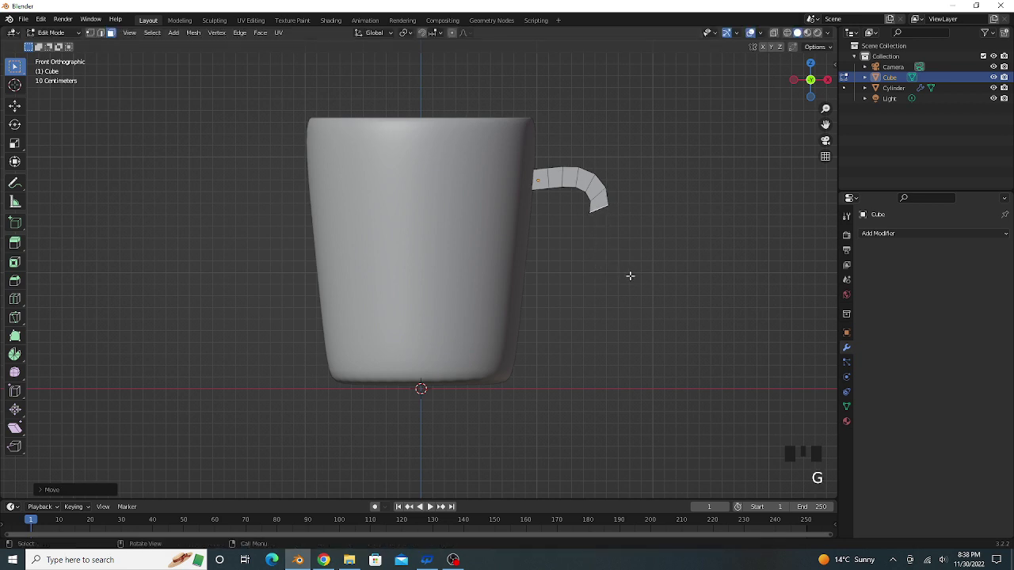
{"action": "key", "text": "r"}
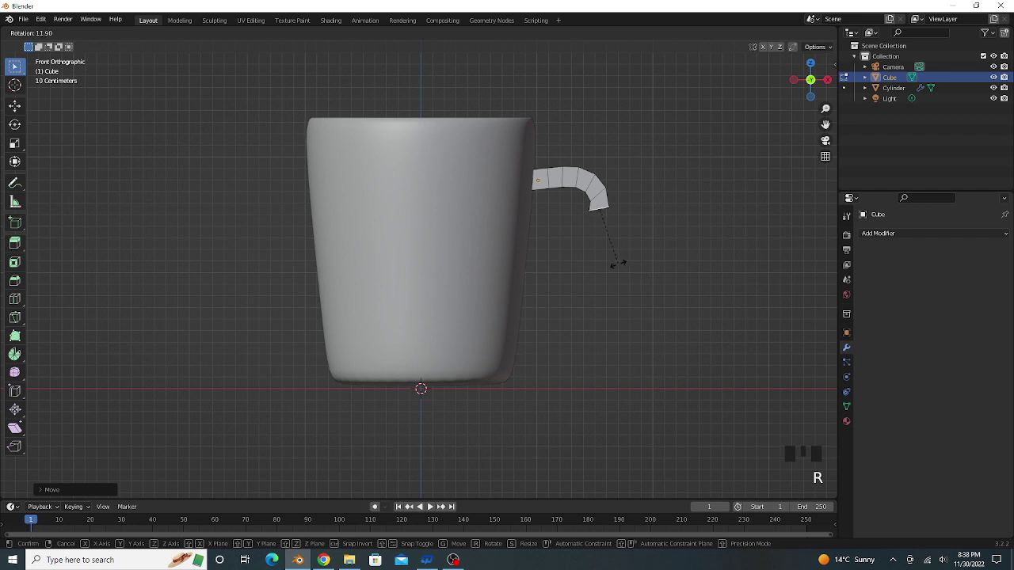
{"action": "left_click", "coordinate": [619, 263]}
Nudge the handle end, extrude a downward segment, rotate it and shift it slightly left
{"action": "key", "text": "g"}
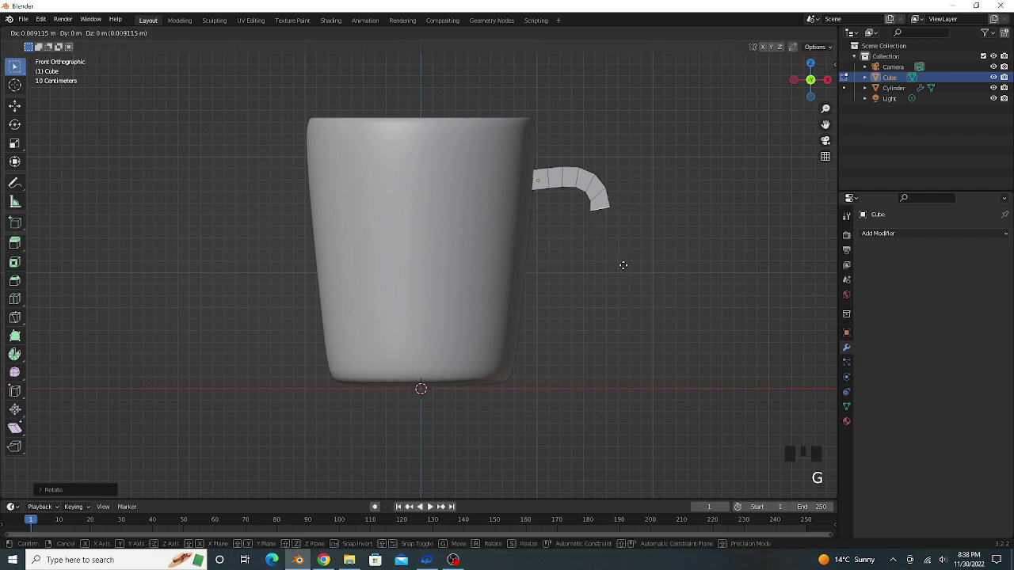
{"action": "left_click", "coordinate": [622, 266]}
{"action": "key", "text": "e"}
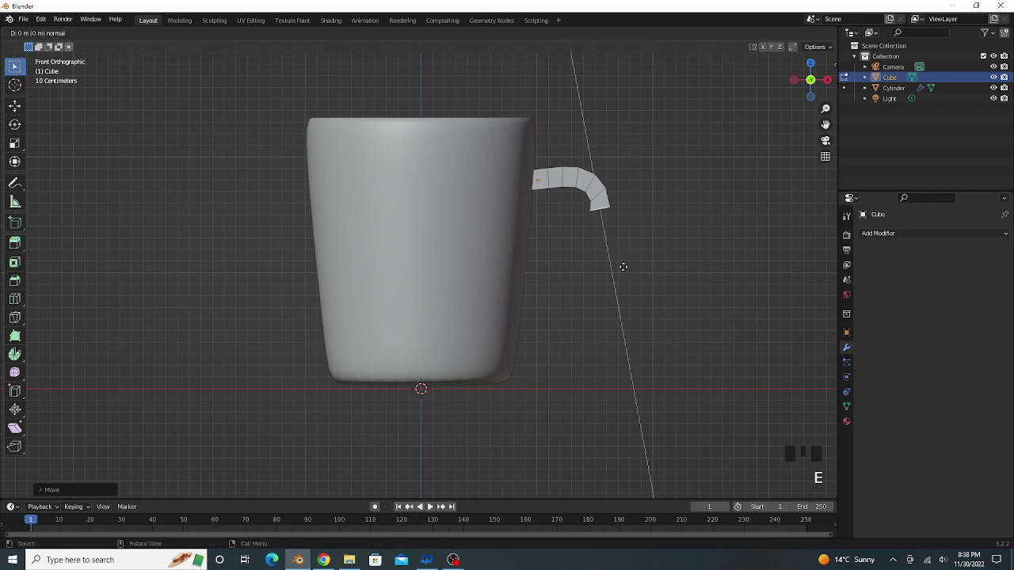
{"action": "left_click", "coordinate": [623, 279]}
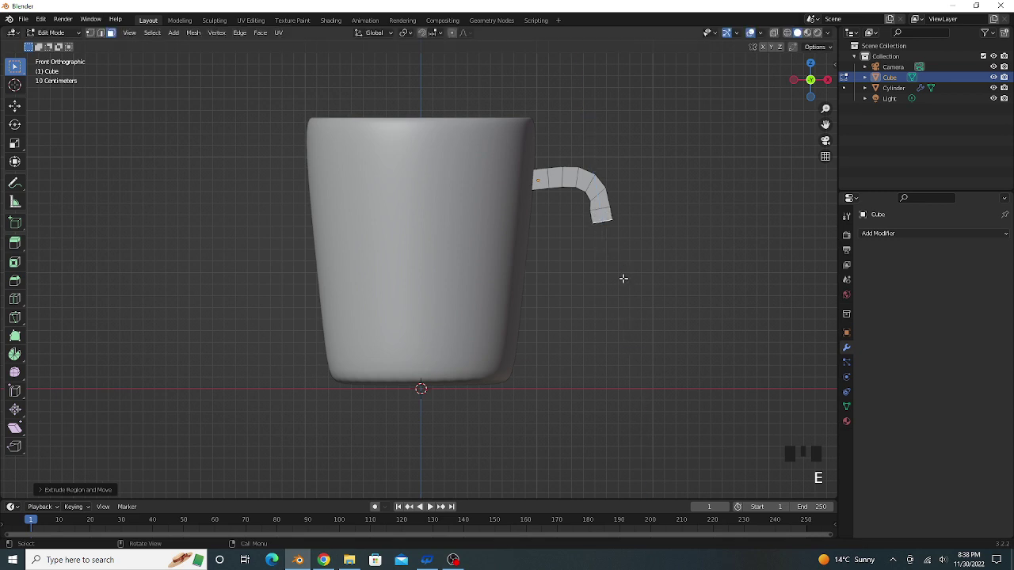
{"action": "key", "text": "r"}
{"action": "left_click", "coordinate": [602, 266]}
{"action": "key", "text": "g"}
{"action": "left_click", "coordinate": [599, 265]}
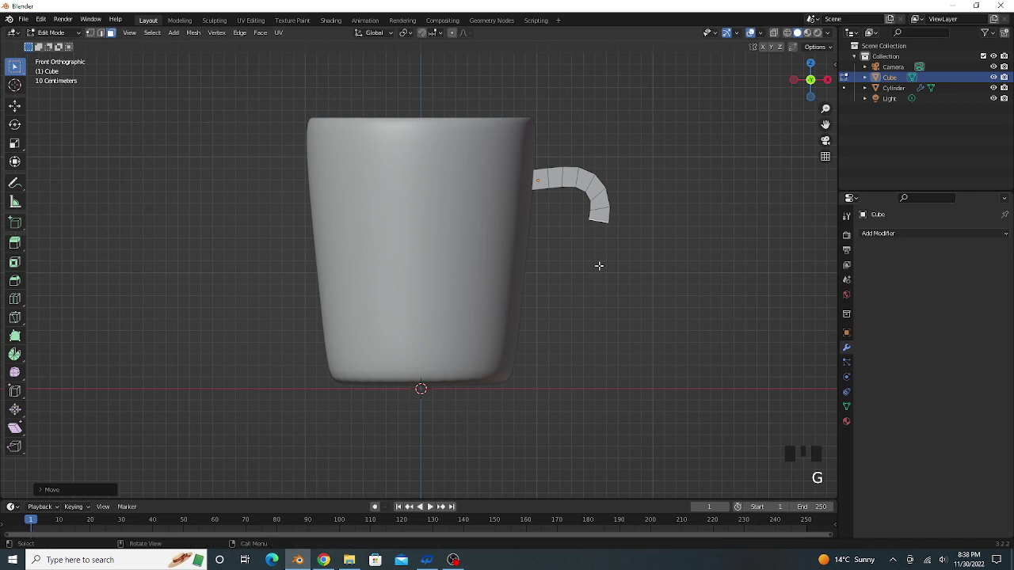
Extrude further handle segments downward and down-left, adjusting the end's rotation and position
{"action": "key", "text": "e"}
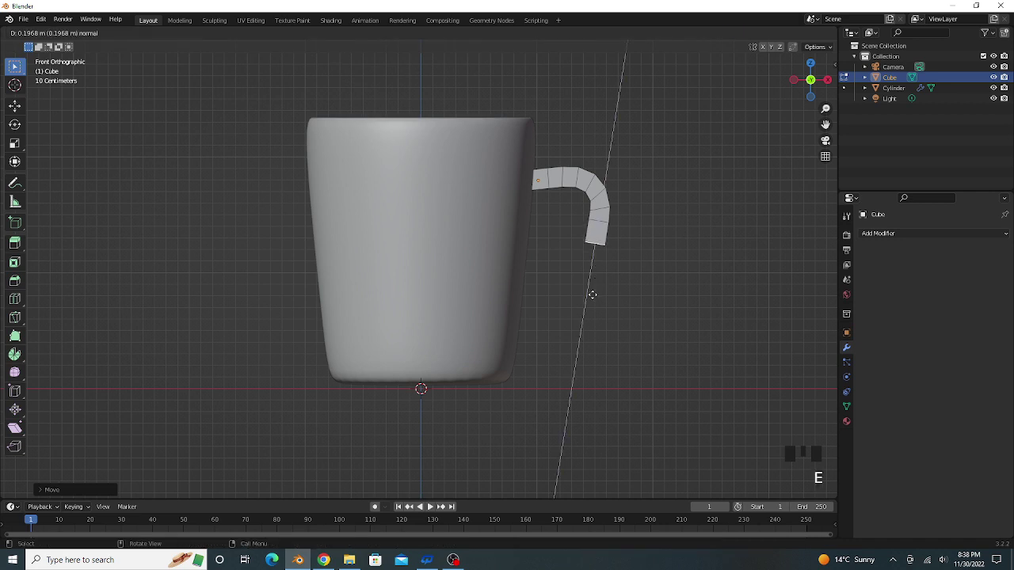
{"action": "left_click", "coordinate": [592, 294]}
{"action": "key", "text": "r"}
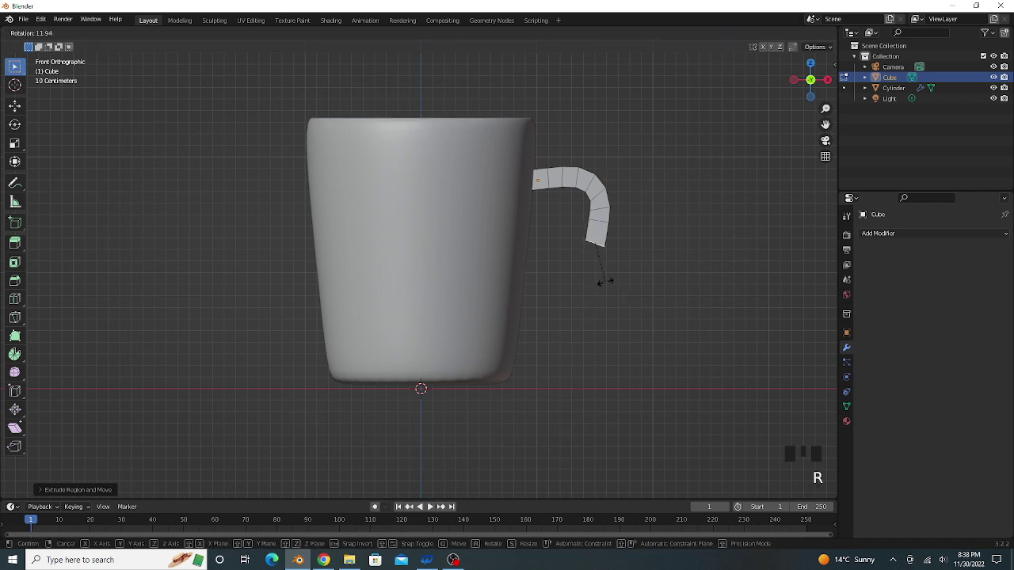
{"action": "left_click", "coordinate": [602, 279]}
{"action": "key", "text": "g"}
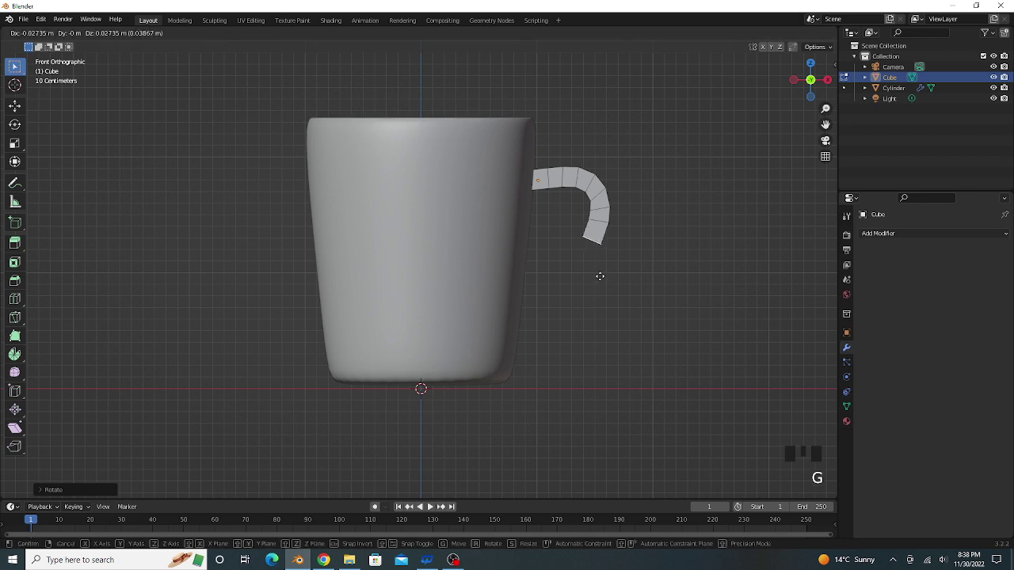
{"action": "left_click", "coordinate": [601, 276]}
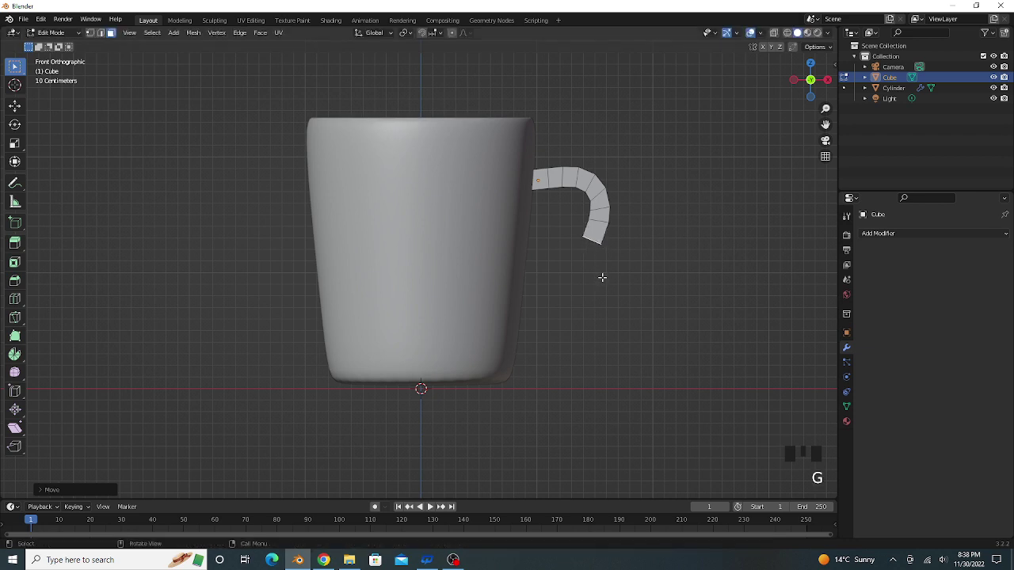
{"action": "key", "text": "e"}
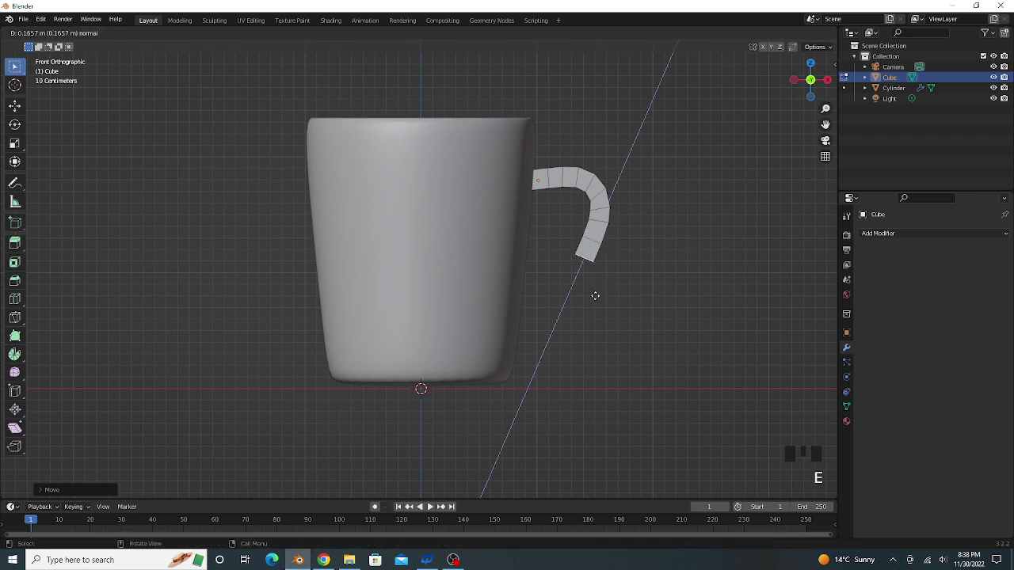
{"action": "left_click", "coordinate": [595, 295]}
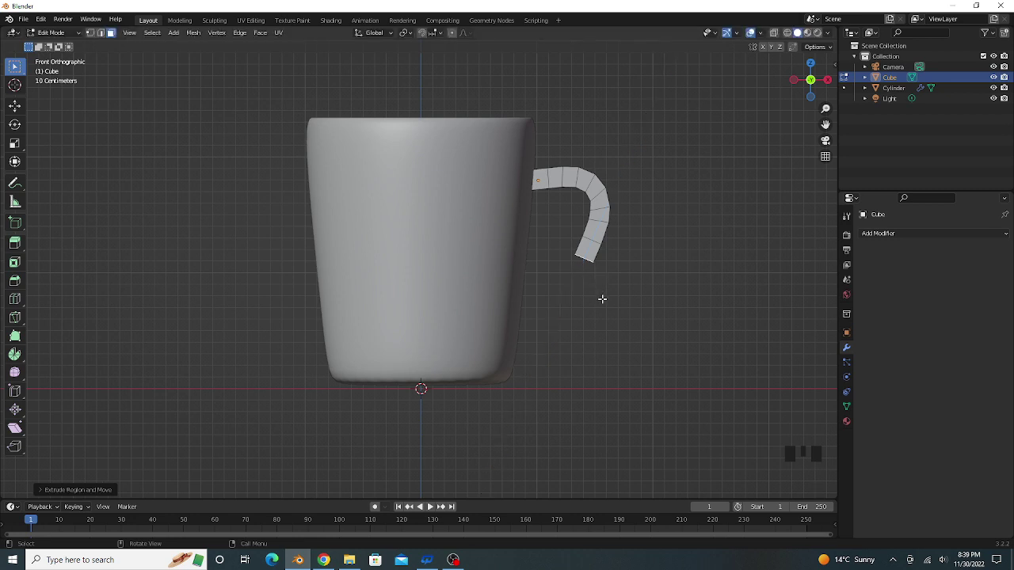
{"action": "key", "text": "e"}
{"action": "left_click", "coordinate": [590, 316]}
Curve the handle back toward the mug with diagonal and down-left extrusions, rotating each end
{"action": "key", "text": "r"}
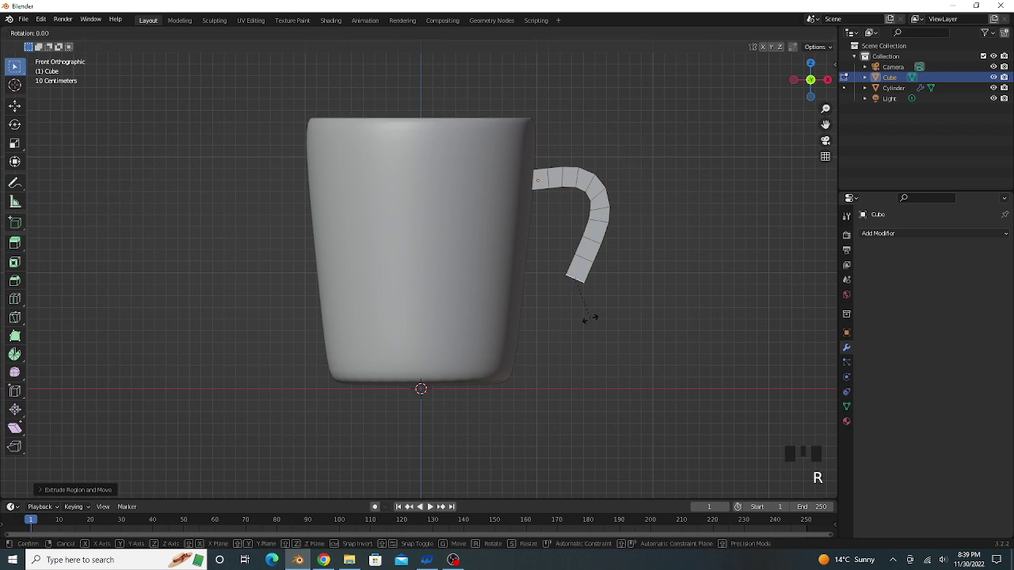
{"action": "left_click", "coordinate": [576, 312]}
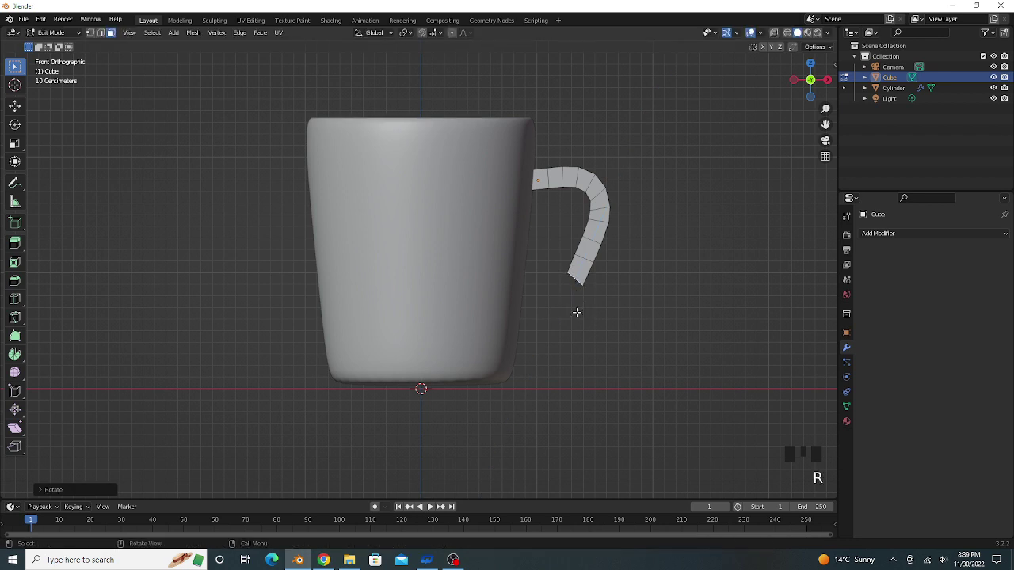
{"action": "key", "text": "e"}
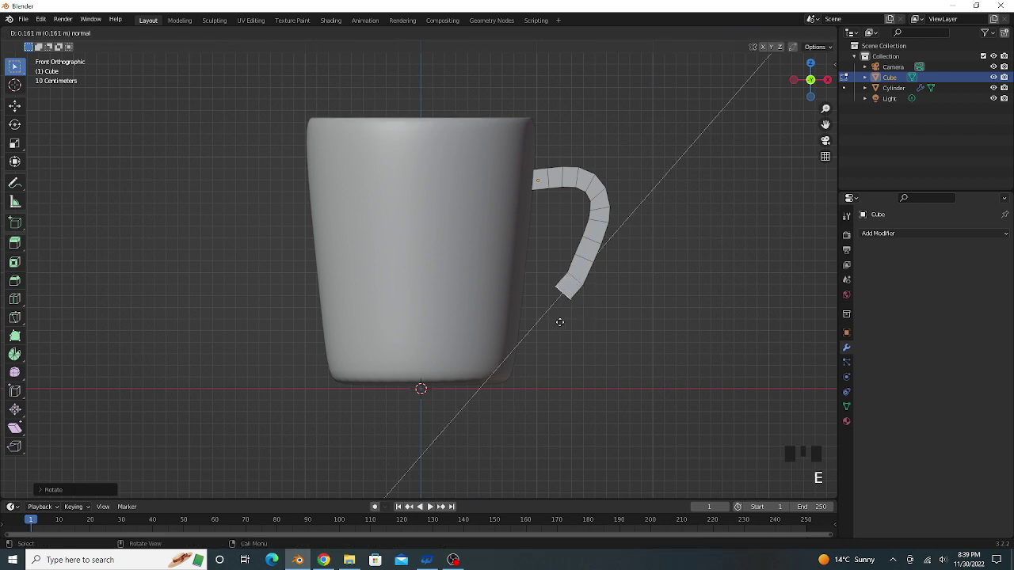
{"action": "left_click", "coordinate": [559, 323]}
{"action": "key", "text": "r"}
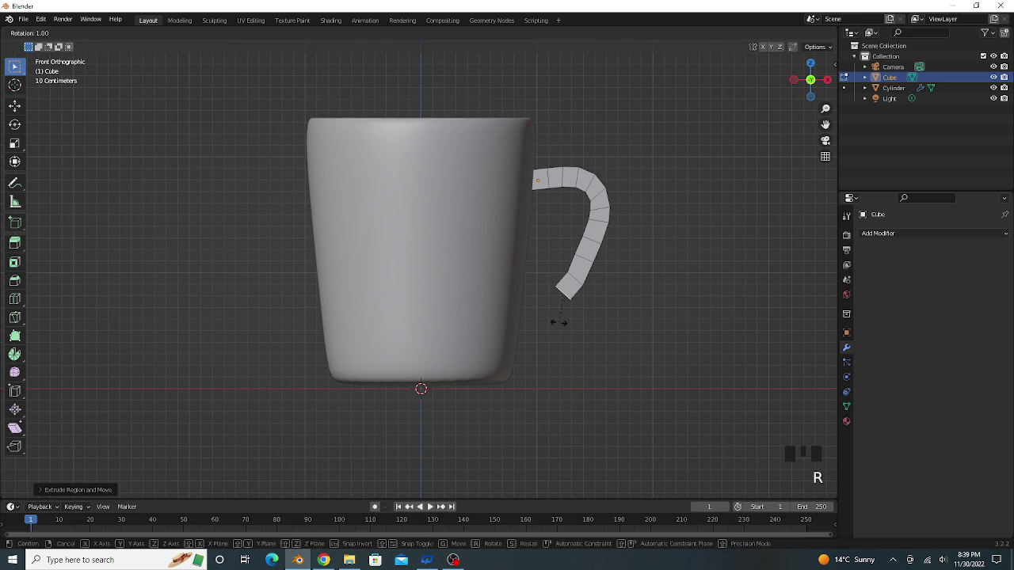
{"action": "left_click", "coordinate": [552, 314]}
{"action": "key", "text": "e"}
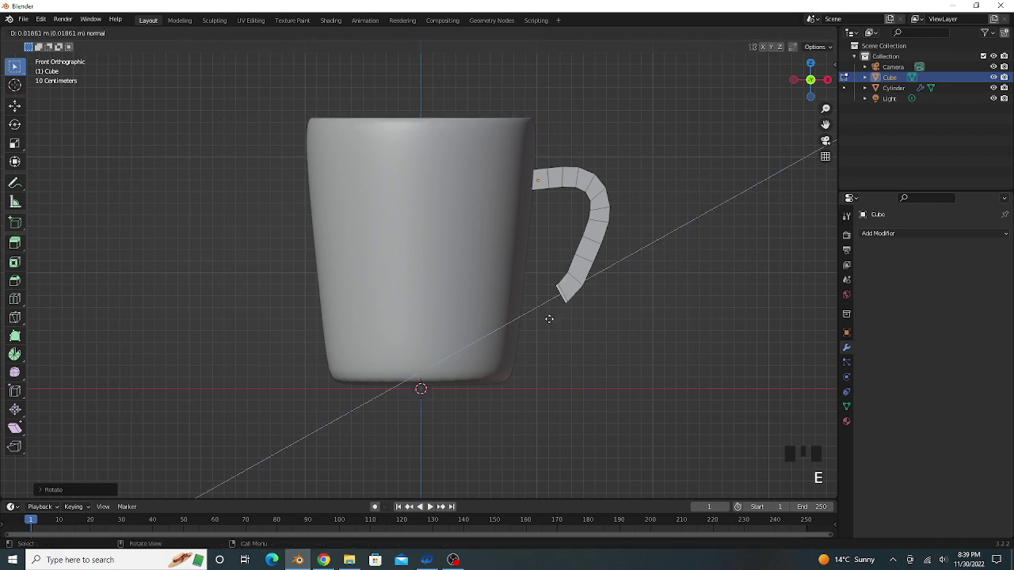
{"action": "left_click", "coordinate": [547, 324]}
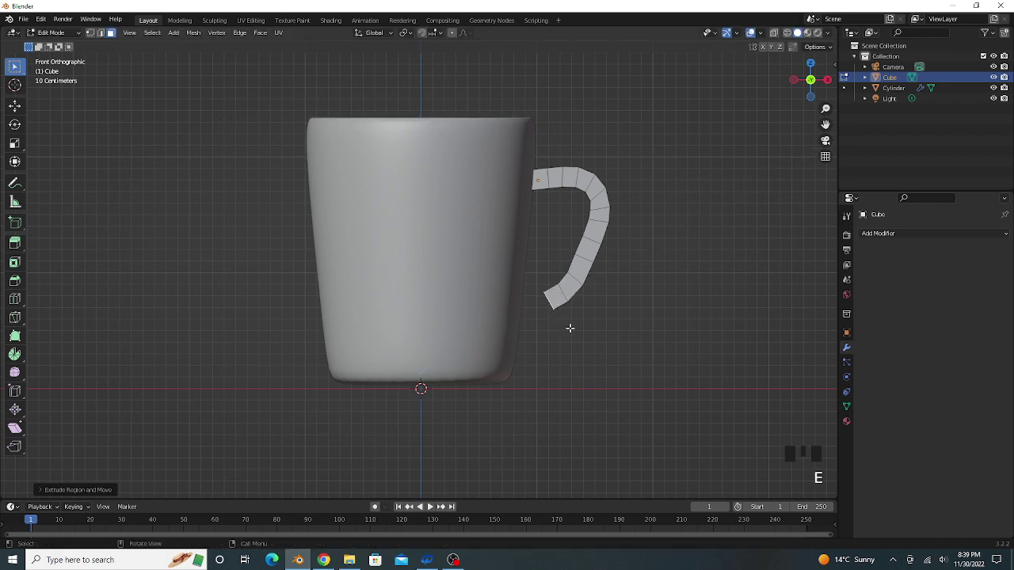
{"action": "key", "text": "r"}
{"action": "left_click", "coordinate": [560, 327]}
Extrude the handle end down-left, tilt its face, and begin a final extrusion toward the body
{"action": "key", "text": "e"}
{"action": "left_click", "coordinate": [548, 331]}
{"action": "key", "text": "r"}
{"action": "left_click", "coordinate": [540, 329]}
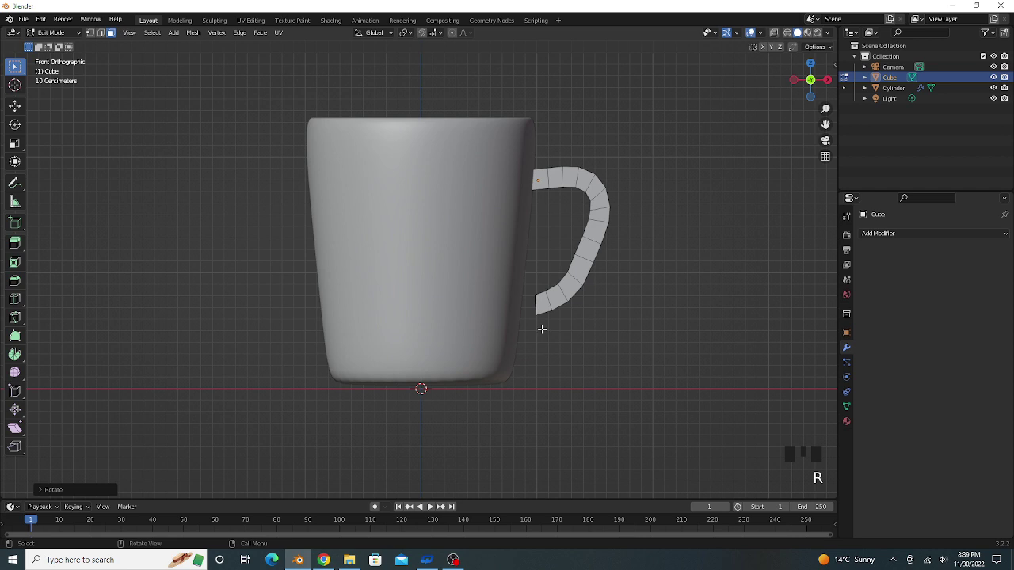
{"action": "key", "text": "e"}
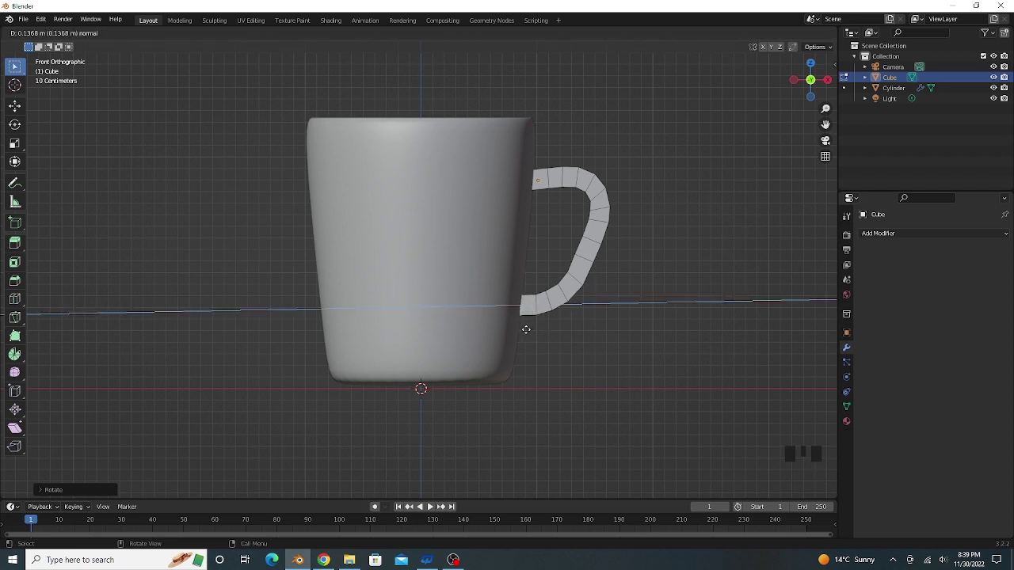
Attach the final handle segment to the mug's side, then view the whole mug in Object Mode
{"action": "left_click", "coordinate": [526, 330]}
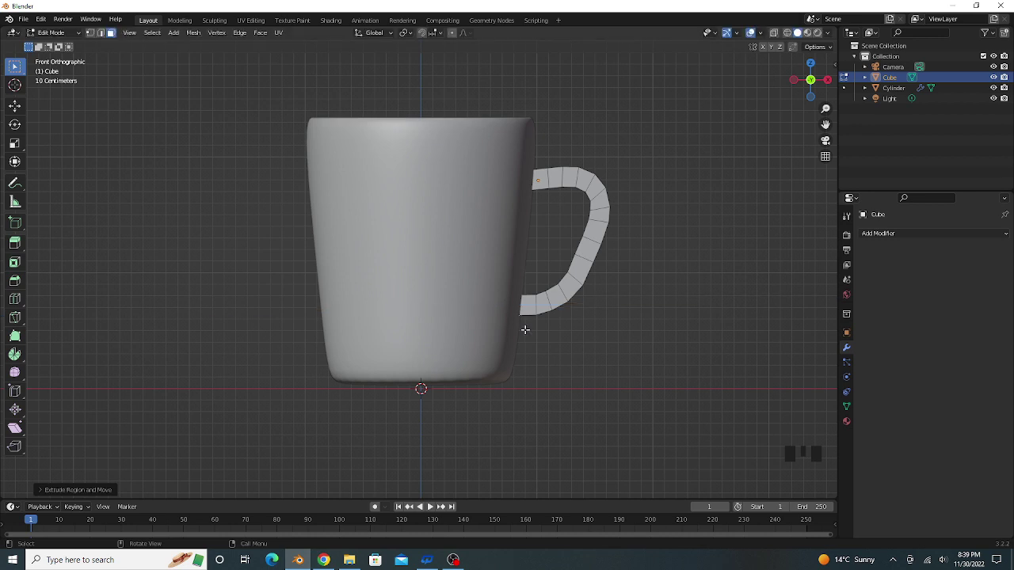
{"action": "scroll", "coordinate": [566, 273], "scroll_direction": "down", "scroll_amount": 2}
{"action": "middle_click_drag", "start_coordinate": [663, 211], "coordinate": [555, 249]}
{"action": "key", "text": "Tab"}
Apply Shade Smooth to the mug and add a Subdivision Surface modifier with Levels Viewport 2
{"action": "right_click", "coordinate": [549, 248]}
{"action": "left_click", "coordinate": [552, 252]}
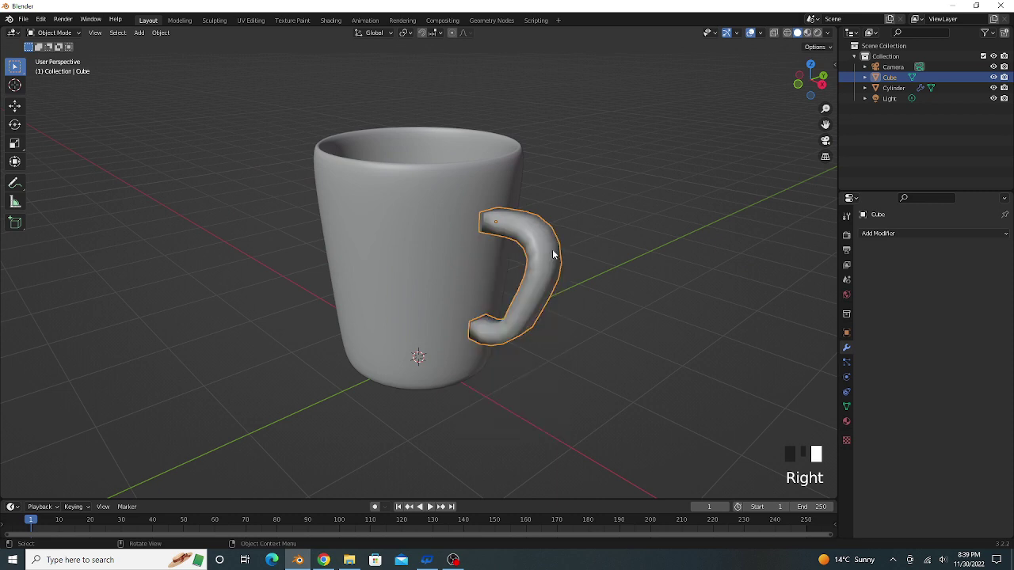
{"action": "left_click", "coordinate": [845, 348]}
{"action": "left_click", "coordinate": [893, 233]}
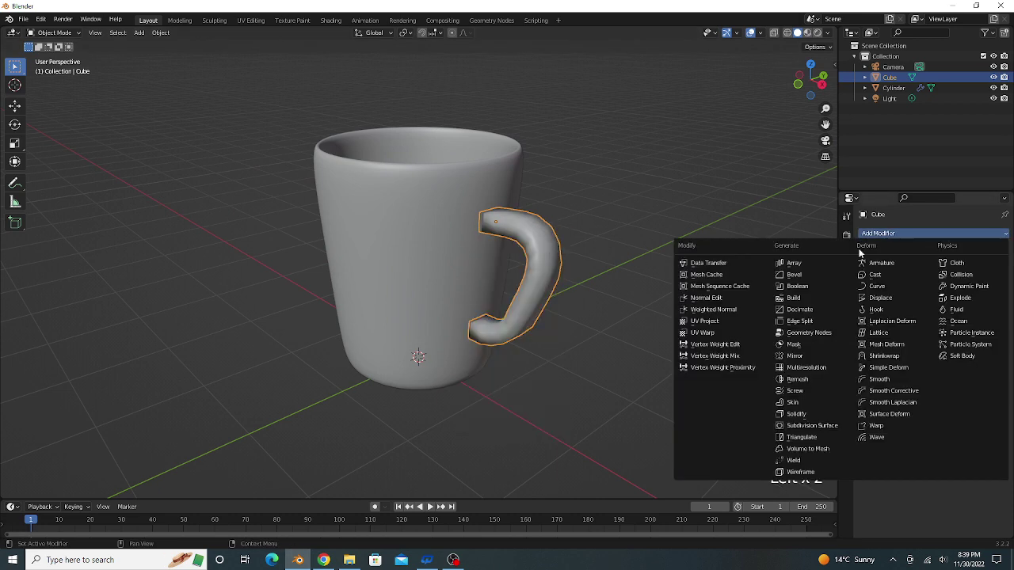
{"action": "left_click", "coordinate": [809, 425]}
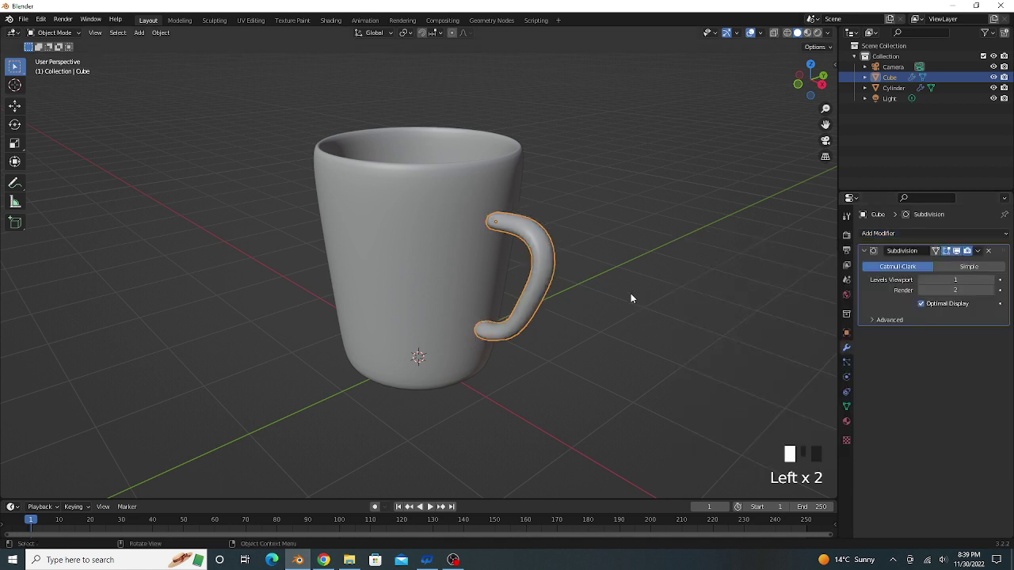
{"action": "left_click", "coordinate": [990, 280]}
{"action": "middle_click_drag", "start_coordinate": [685, 245], "coordinate": [709, 236]}
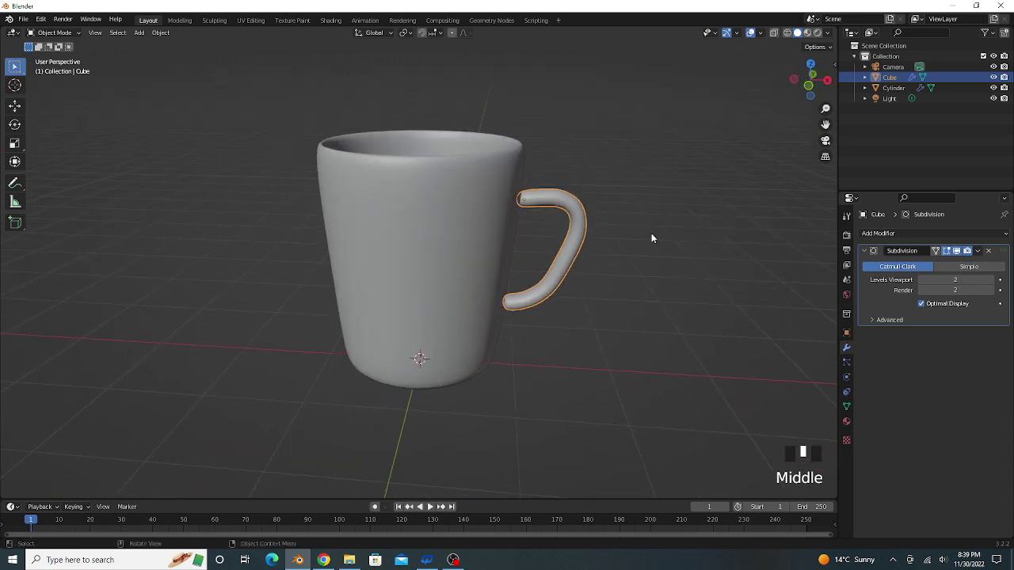
In front view, cut an edge loop into the handle near its top end
{"action": "key", "text": "Tab"}
{"action": "scroll", "coordinate": [589, 235], "scroll_direction": "up", "scroll_amount": 2}
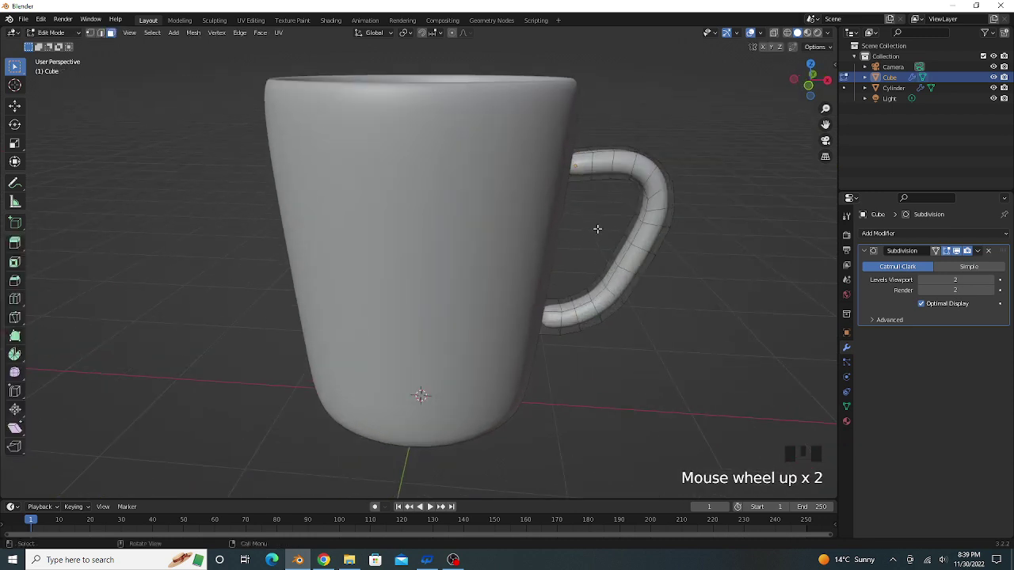
{"action": "key", "text": "KP_1"}
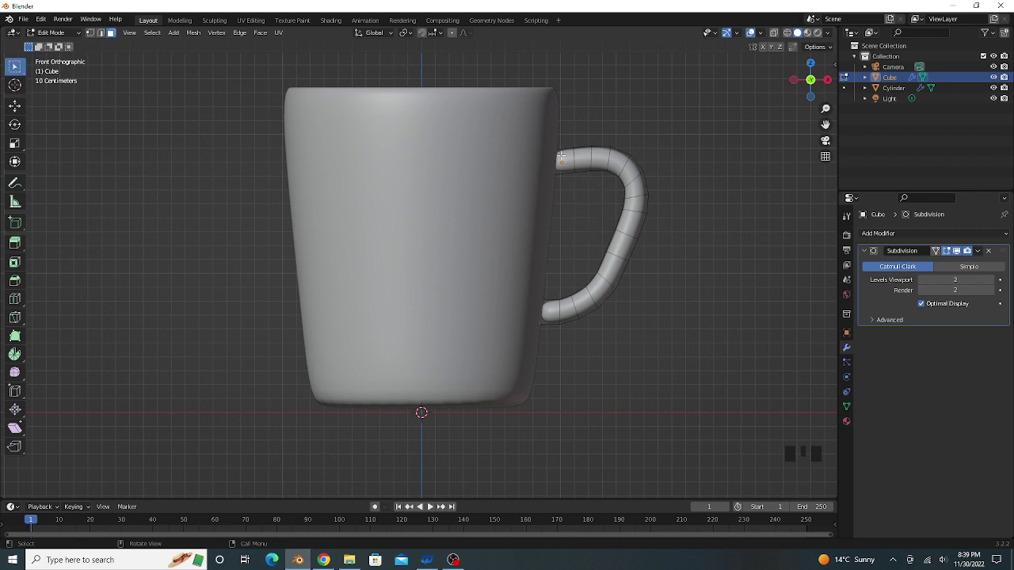
{"action": "key", "text": "ctrl+r"}
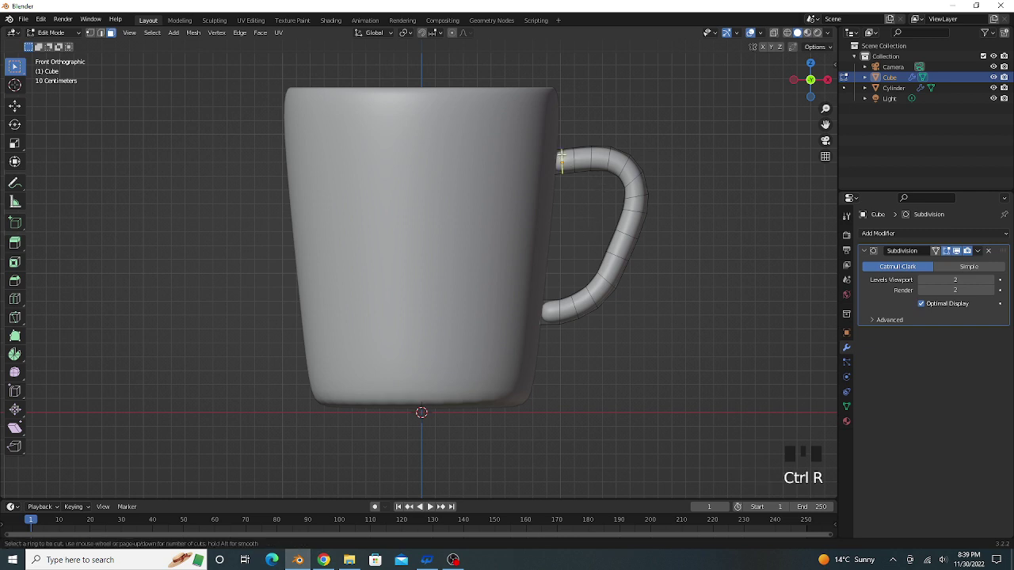
{"action": "left_click", "coordinate": [562, 158]}
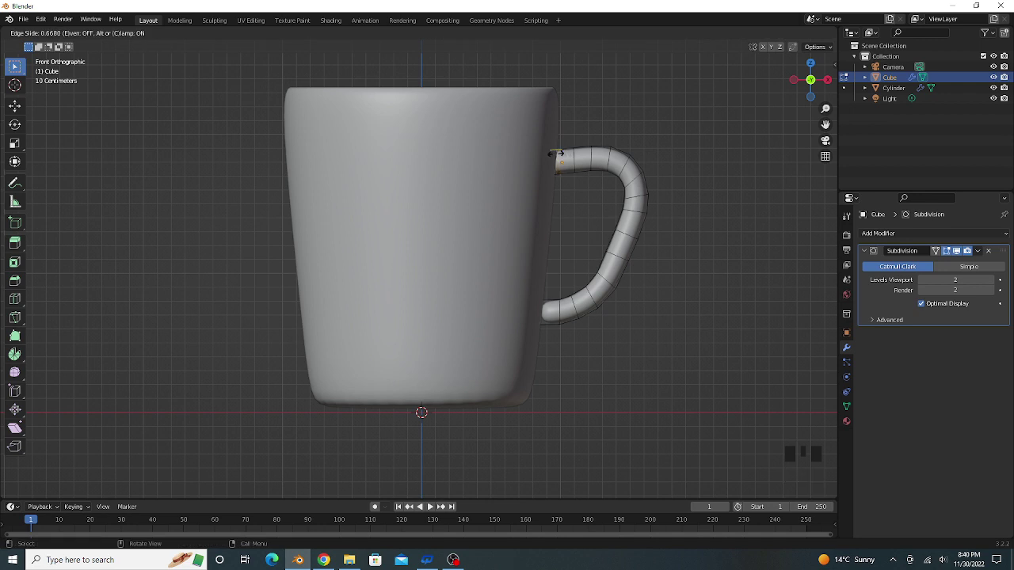
{"action": "left_click", "coordinate": [555, 152]}
Cut a second edge loop near the handle's lower end where it meets the mug
{"action": "scroll", "coordinate": [579, 309], "scroll_direction": "up", "scroll_amount": 2}
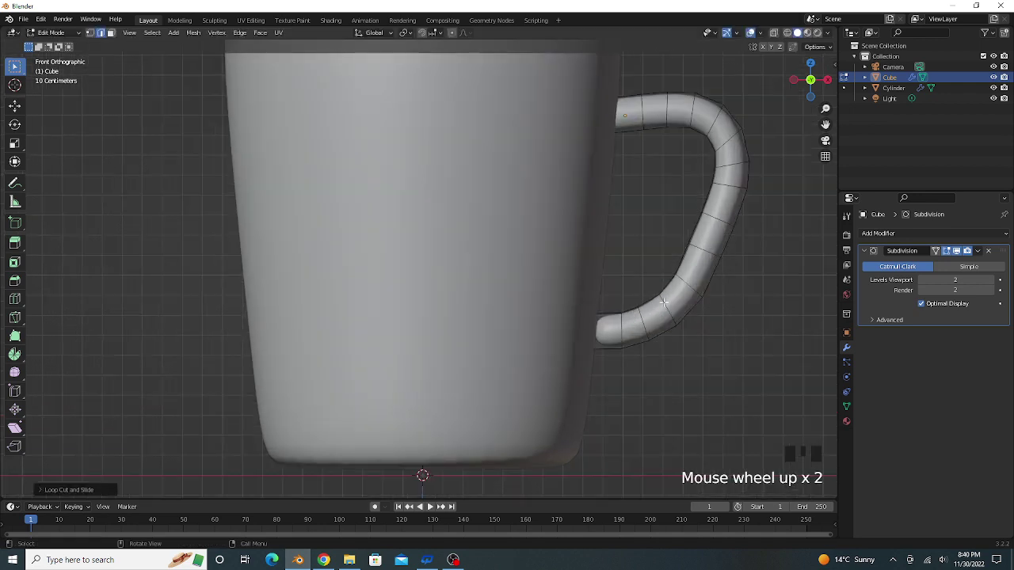
{"action": "middle_click_drag", "start_coordinate": [669, 298], "coordinate": [563, 335], "text": "shift"}
{"action": "key", "text": "ctrl+r"}
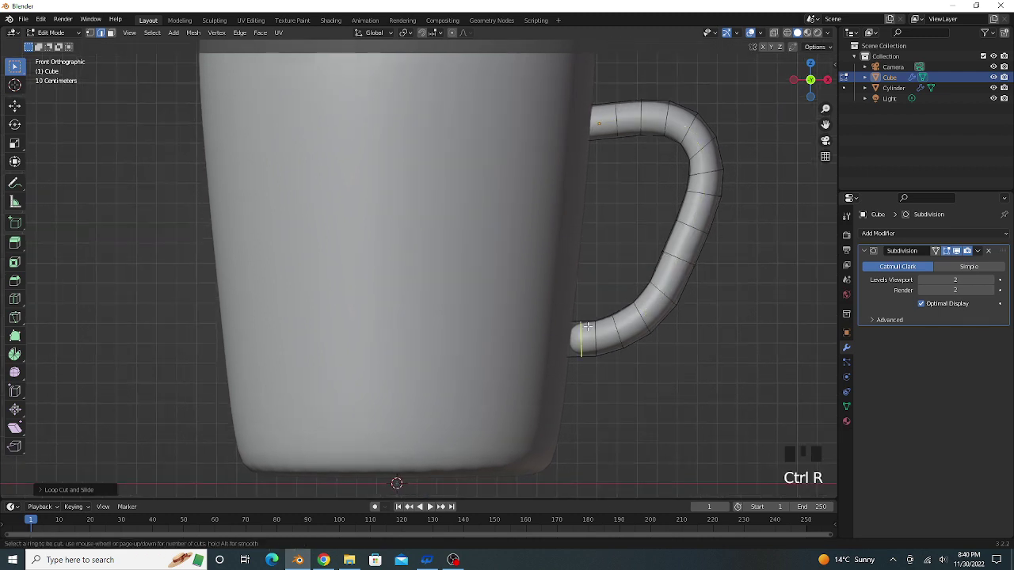
{"action": "left_click", "coordinate": [585, 320]}
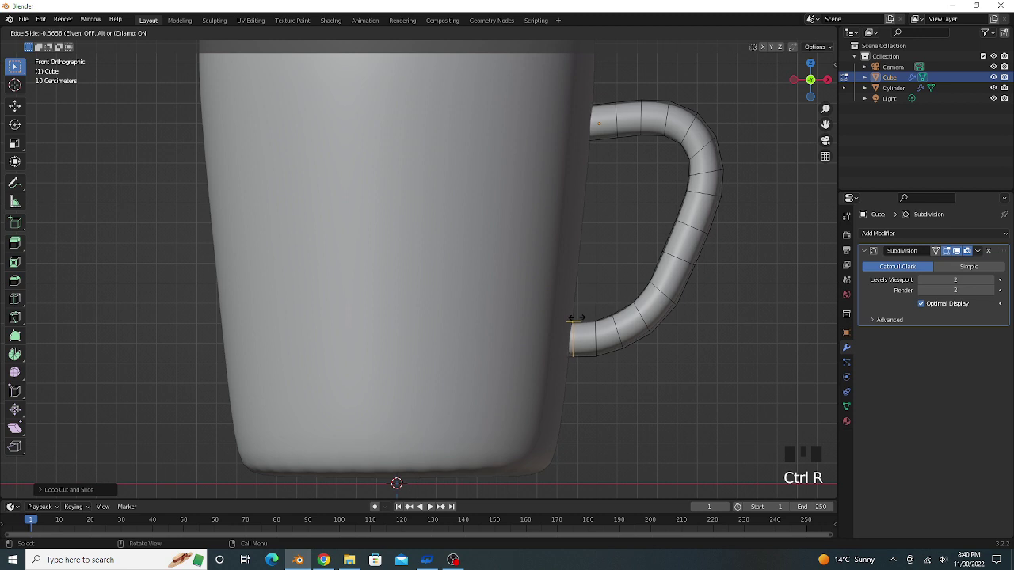
{"action": "left_click", "coordinate": [574, 317]}
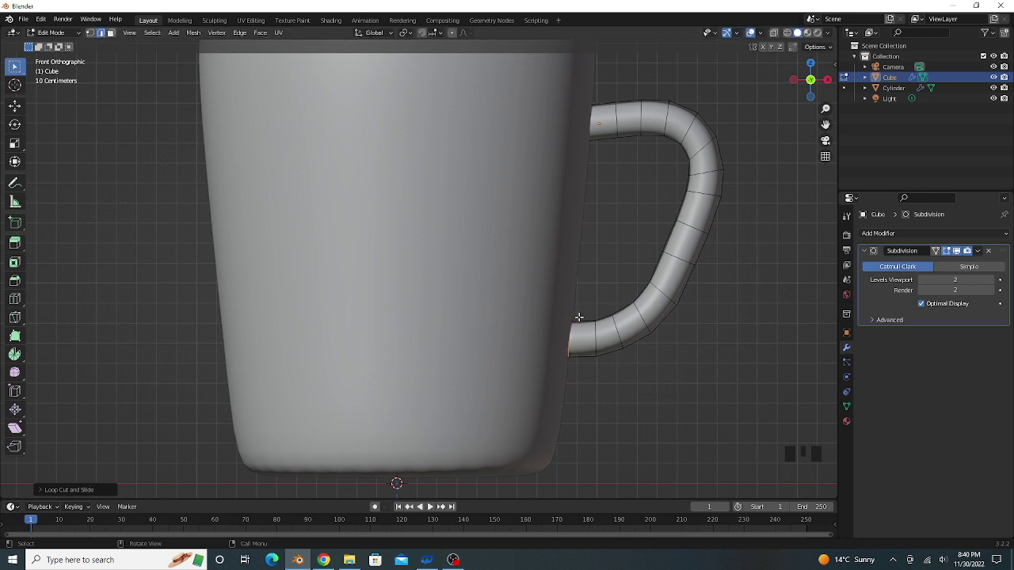
{"action": "scroll", "coordinate": [672, 267], "scroll_direction": "down", "scroll_amount": 2}
{"action": "middle_click_drag", "start_coordinate": [700, 249], "coordinate": [578, 282]}
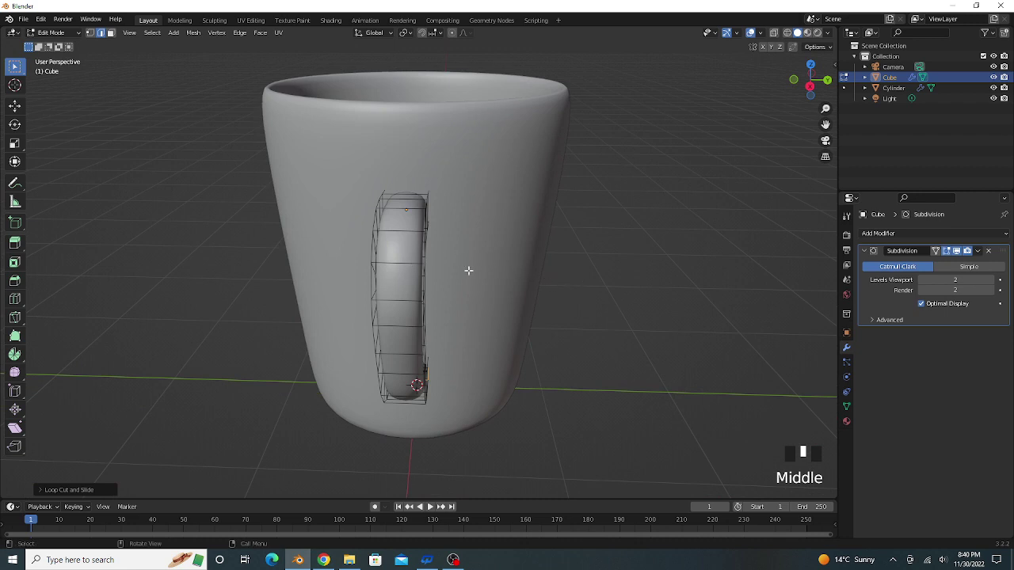
Add a lengthwise loop cut along the handle without sliding it
{"action": "key", "text": "ctrl+r"}
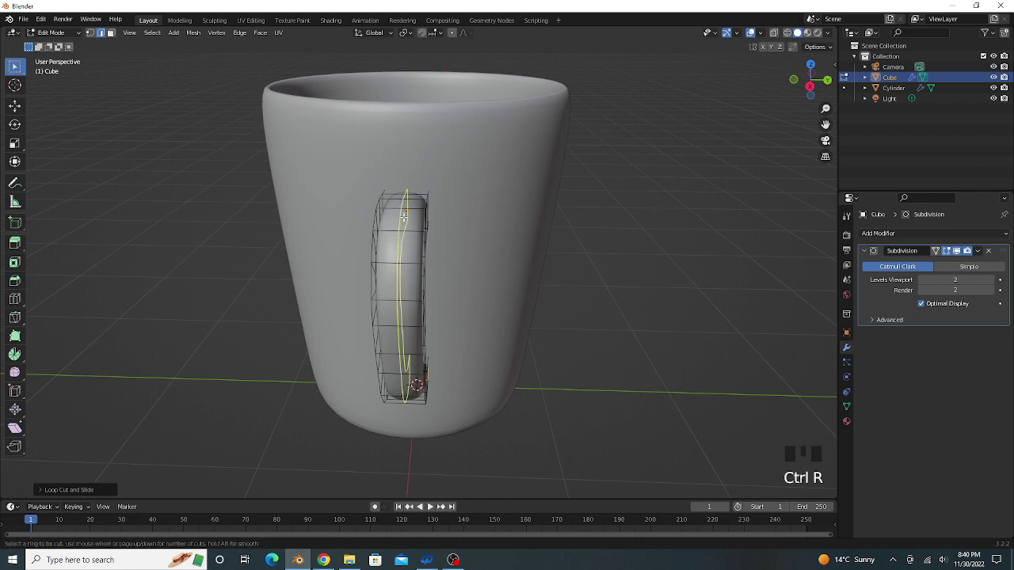
{"action": "left_click", "coordinate": [403, 214]}
{"action": "left_click", "coordinate": [403, 216]}
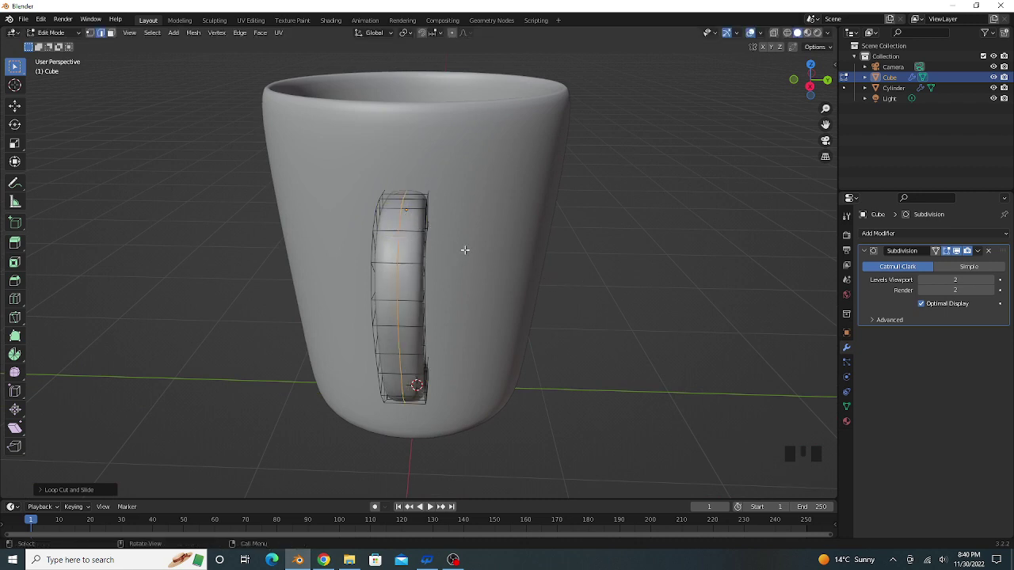
Bevel the new handle loop and switch back to Object Mode
{"action": "key", "text": "ctrl+b"}
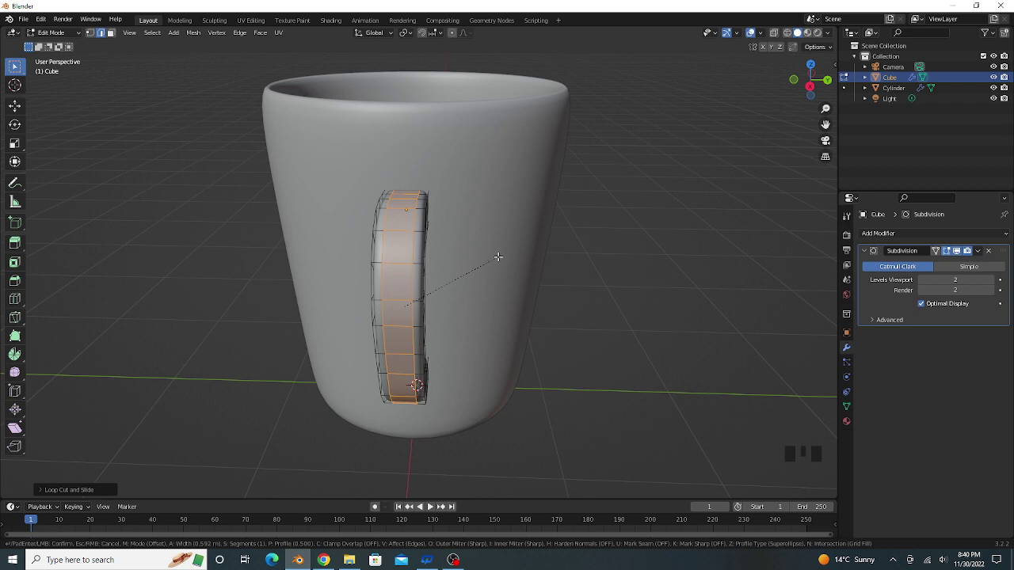
{"action": "left_click", "coordinate": [498, 257]}
{"action": "middle_click_drag", "start_coordinate": [532, 258], "coordinate": [624, 277]}
{"action": "key", "text": "Tab"}
{"action": "scroll", "coordinate": [676, 277], "scroll_direction": "down", "scroll_amount": 2}
Box-select the mug body and handle and convert both to meshes, applying the subdivision
{"action": "scroll", "coordinate": [651, 287], "scroll_direction": "down", "scroll_amount": 1}
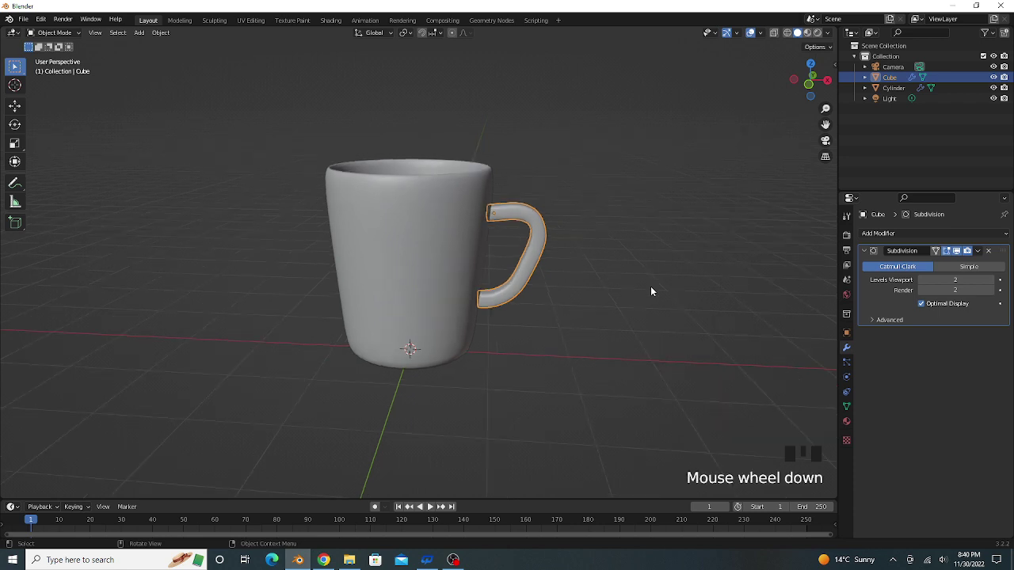
{"action": "mouse_move", "coordinate": [630, 224]}
{"action": "middle_mouse_down"}
{"action": "mouse_move", "coordinate": [620, 228]}
{"action": "mouse_move", "coordinate": [638, 242]}
{"action": "mouse_move", "coordinate": [625, 235]}
{"action": "middle_mouse_up"}
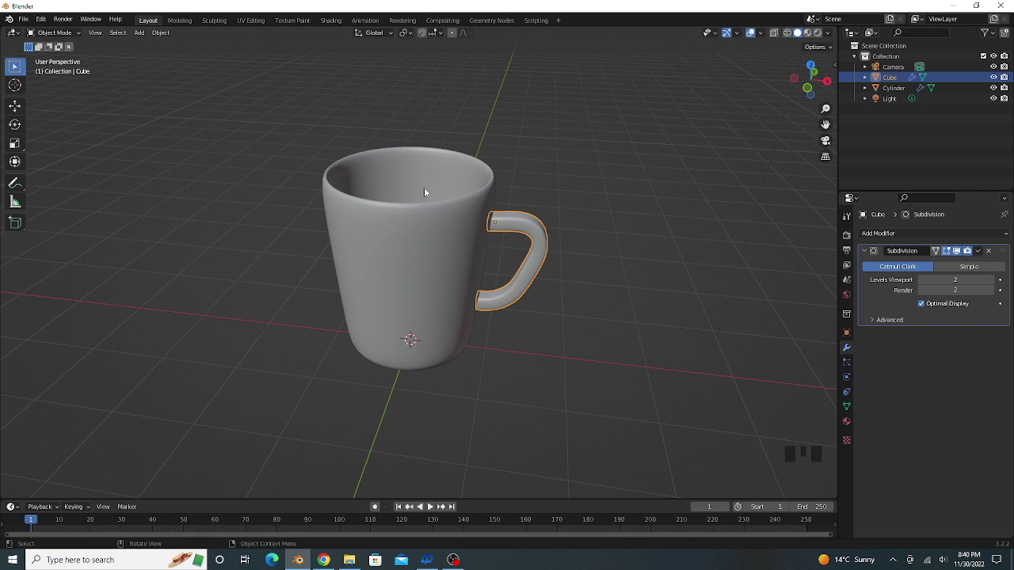
{"action": "left_click_drag", "start_coordinate": [335, 154], "coordinate": [547, 294]}
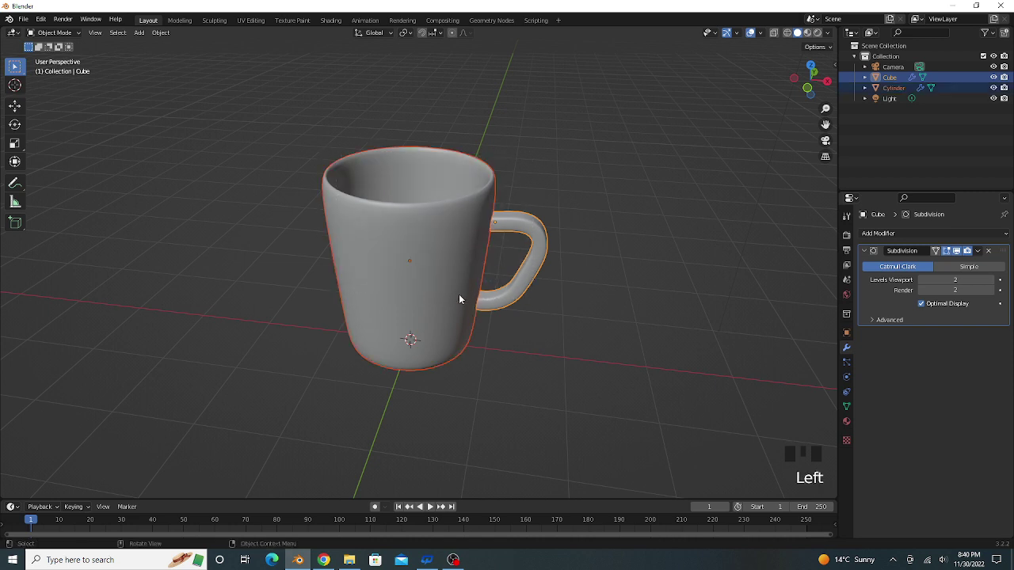
{"action": "left_click", "coordinate": [158, 32]}
{"action": "left_click", "coordinate": [161, 34]}
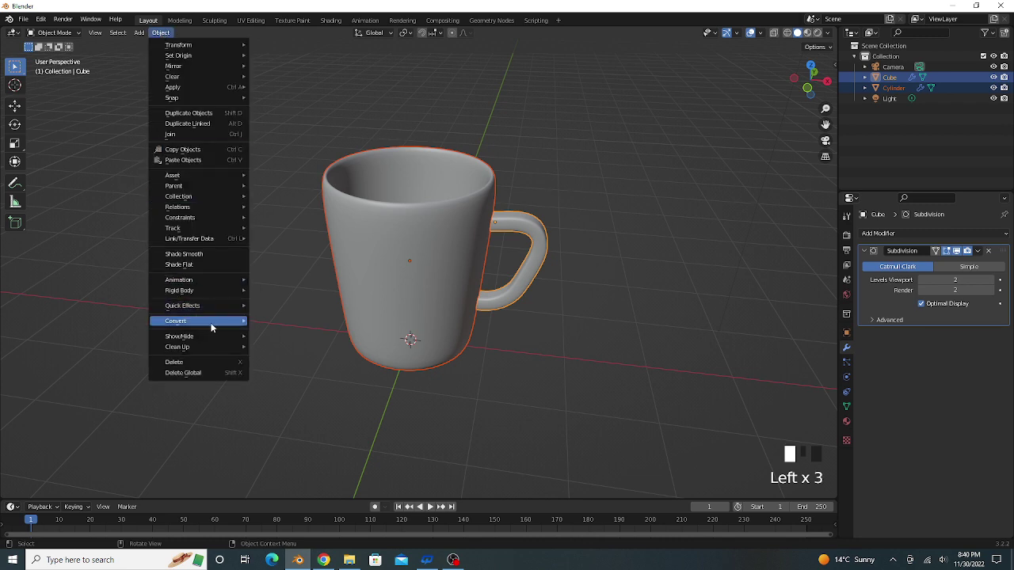
{"action": "mouse_move", "coordinate": [220, 325]}
{"action": "left_click", "coordinate": [273, 332]}
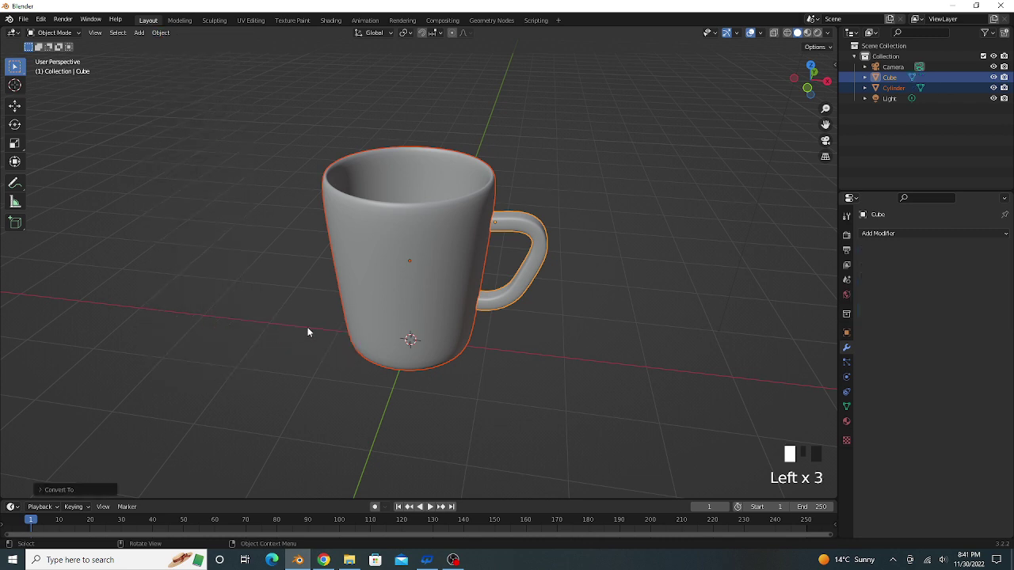
Join the body and handle into one object with Ctrl+J and reselect it
{"action": "key", "text": "ctrl+j"}
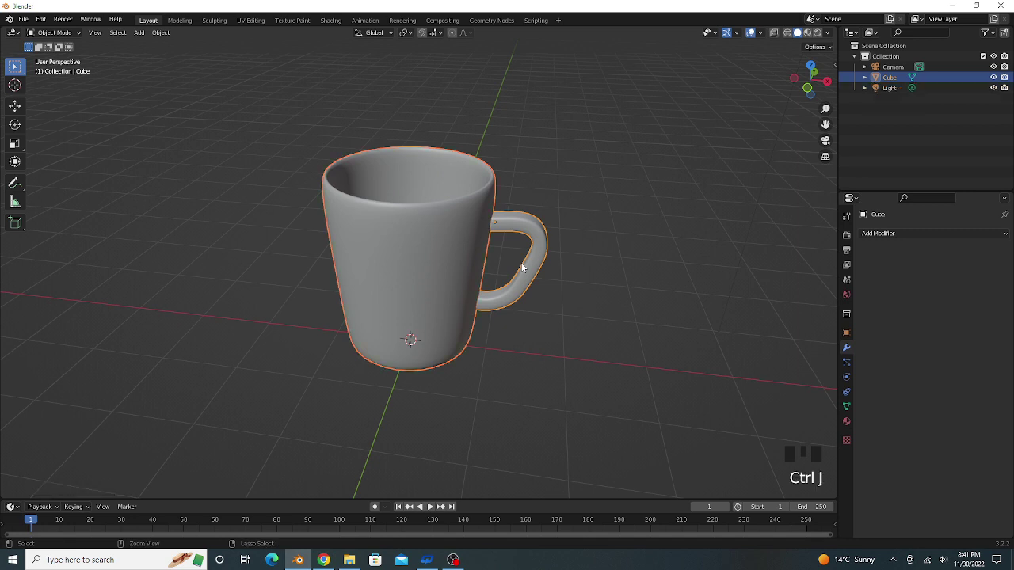
{"action": "left_click", "coordinate": [580, 224]}
{"action": "left_click", "coordinate": [457, 221]}
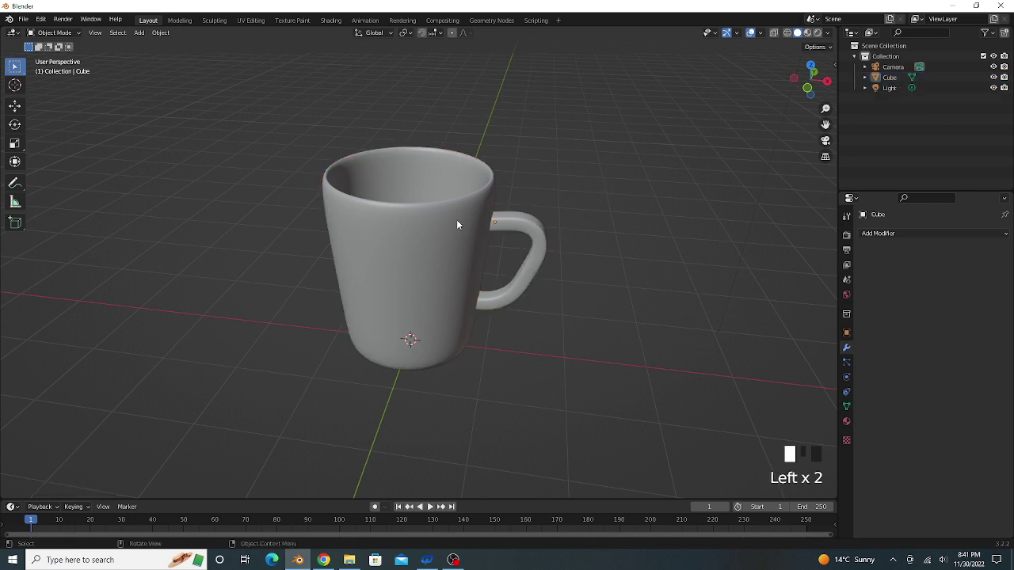
Switch to Material Preview shading and create a new material (Material.001) for the mug
{"action": "left_click", "coordinate": [807, 33]}
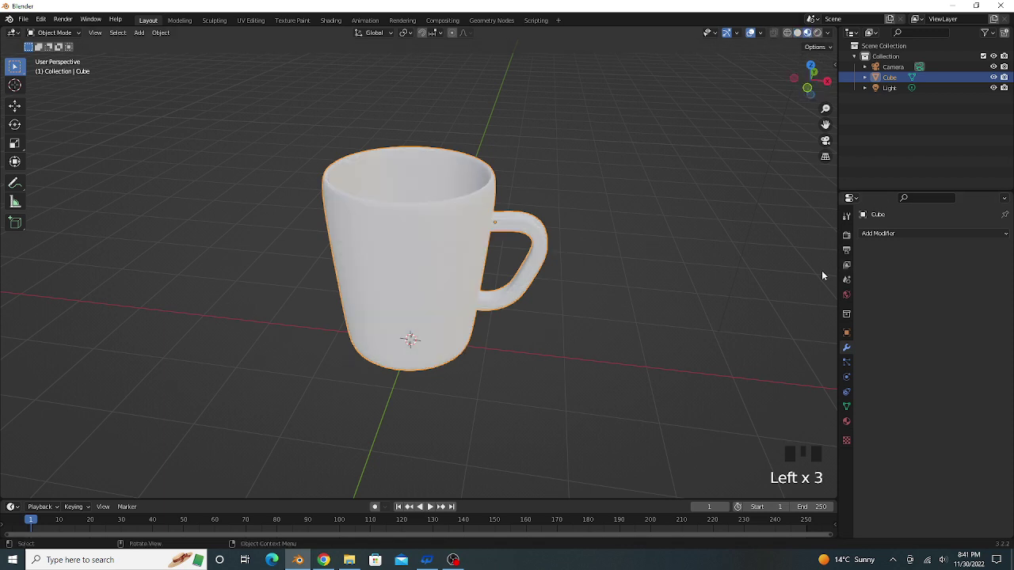
{"action": "left_click", "coordinate": [847, 423]}
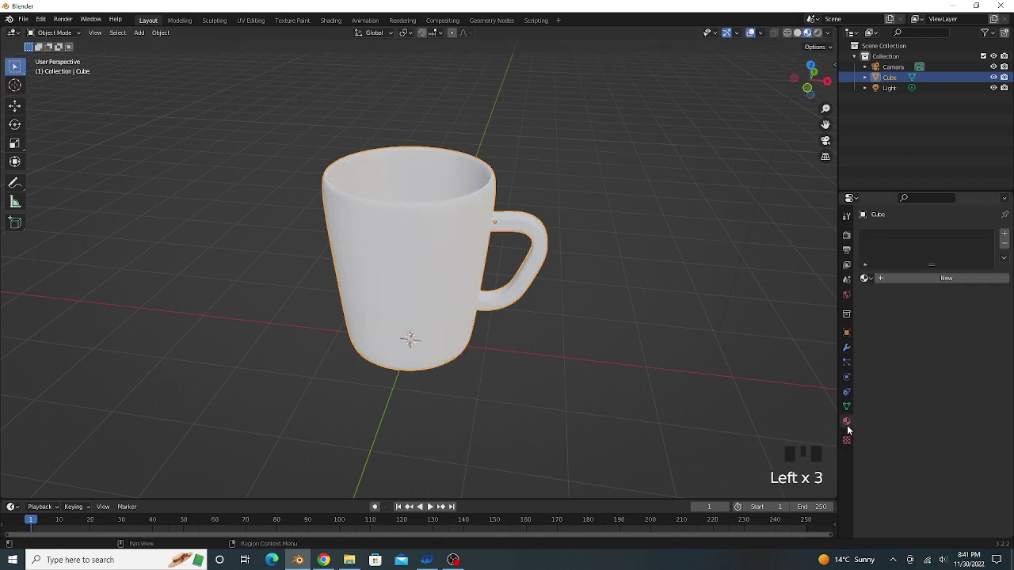
{"action": "left_click", "coordinate": [1004, 234]}
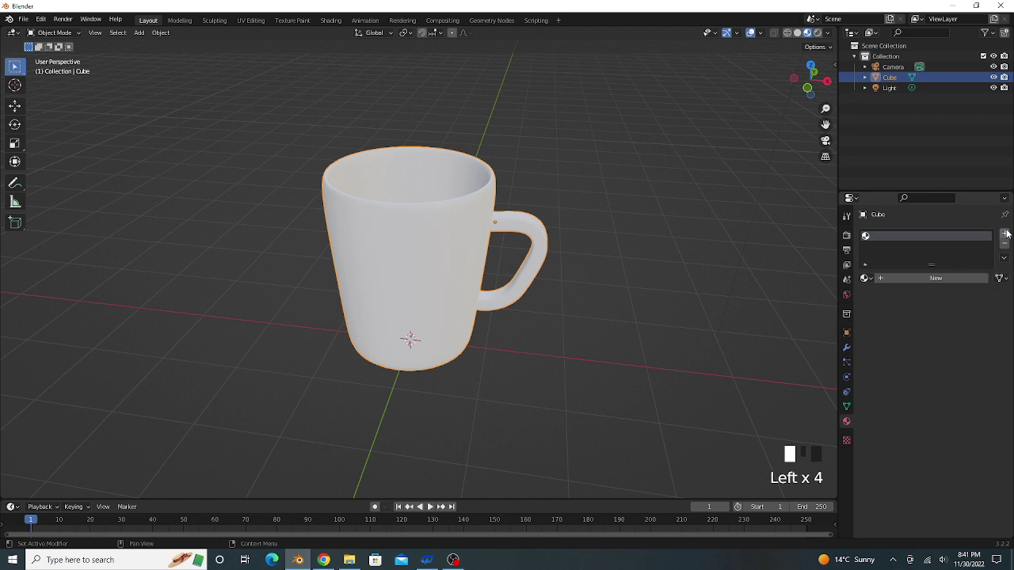
{"action": "left_click", "coordinate": [950, 279]}
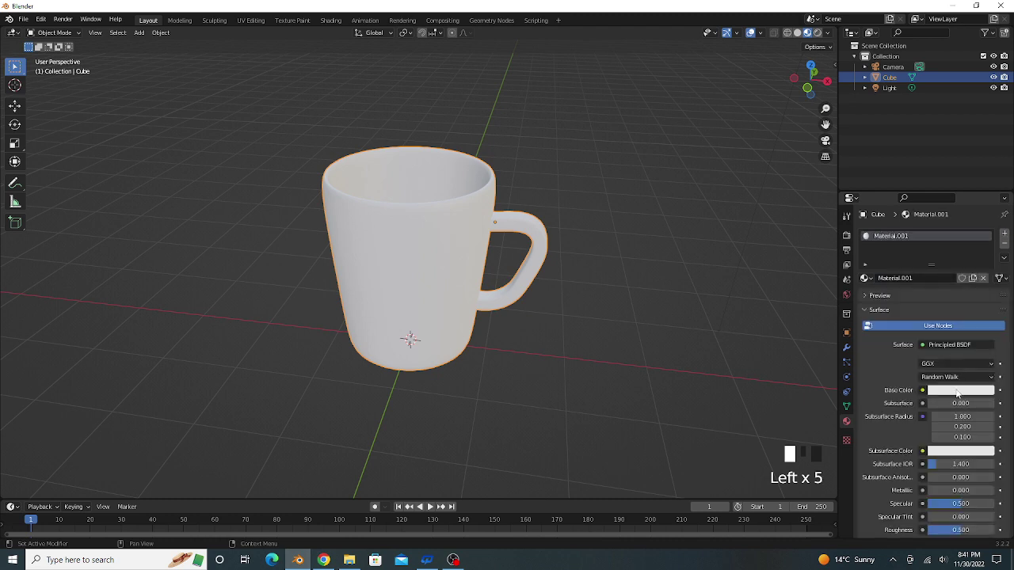
Set the material's Base Color to Image Texture
{"action": "left_click", "coordinate": [922, 390]}
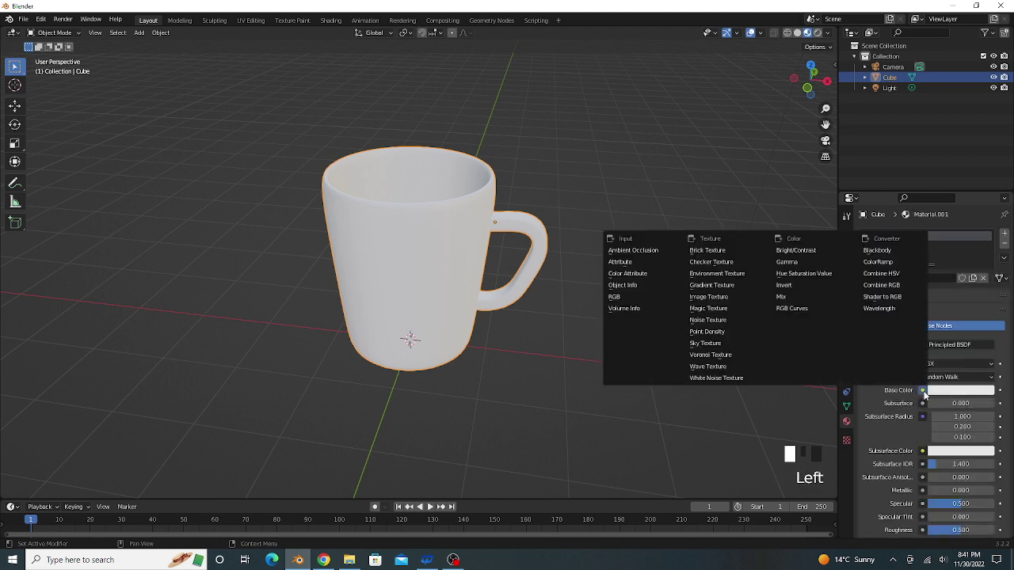
{"action": "left_click", "coordinate": [717, 297]}
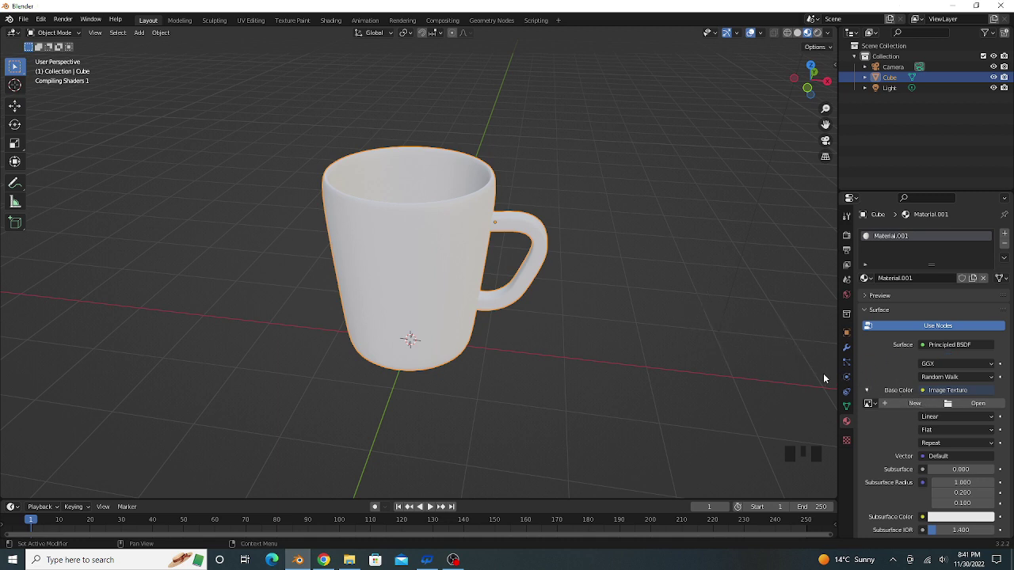
{"action": "left_click", "coordinate": [845, 377]}
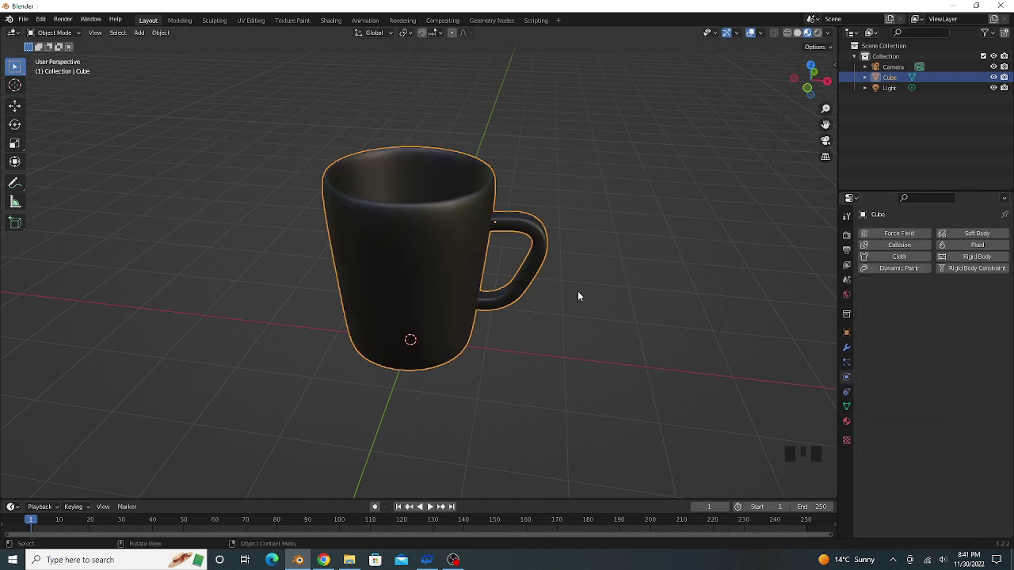
Load cup t.jpg from the blender pictures folder into the Image Texture
{"action": "left_click", "coordinate": [845, 422]}
{"action": "left_click", "coordinate": [974, 406]}
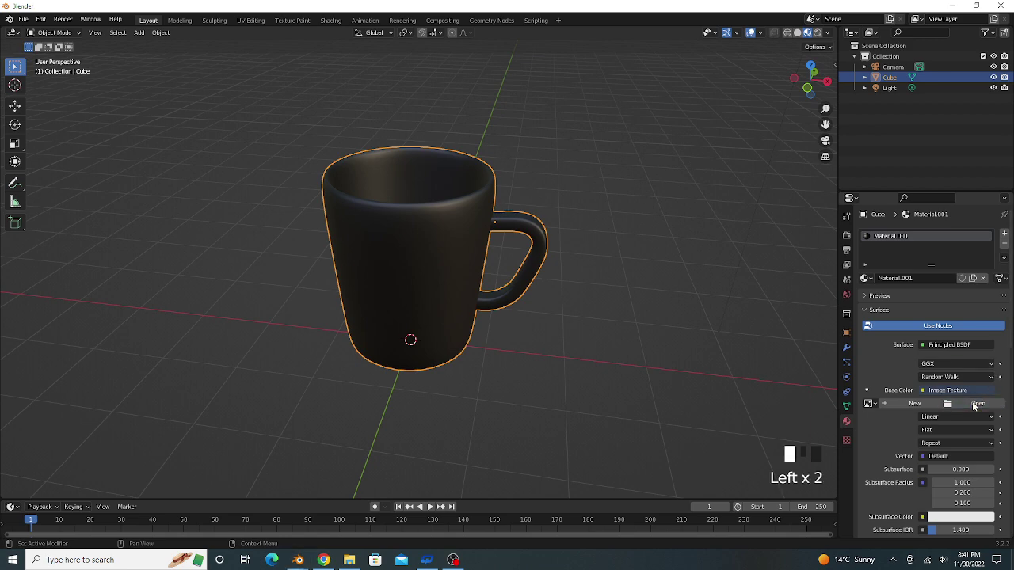
{"action": "left_click", "coordinate": [279, 407]}
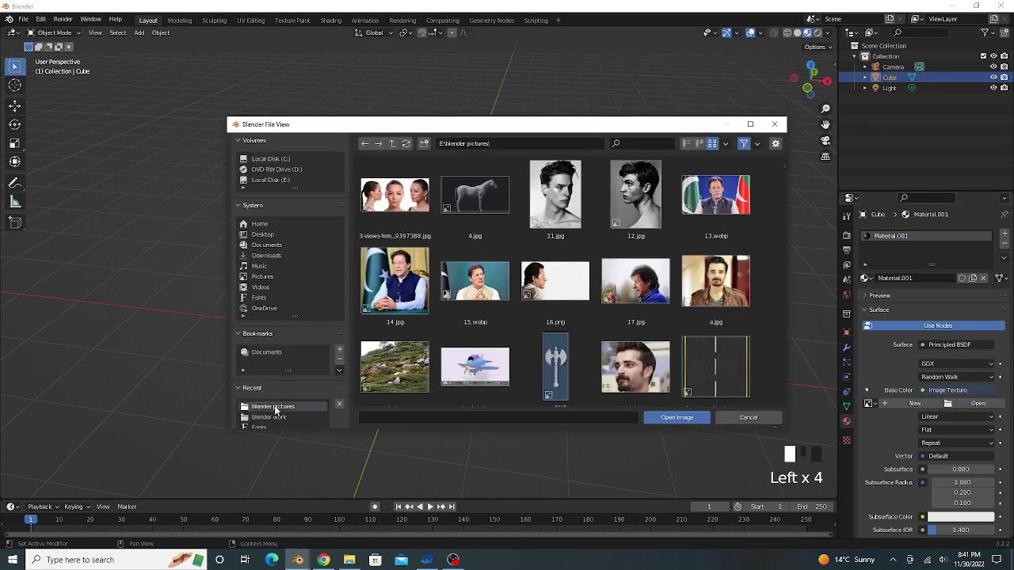
{"action": "scroll", "coordinate": [536, 328], "scroll_direction": "down", "scroll_amount": 5}
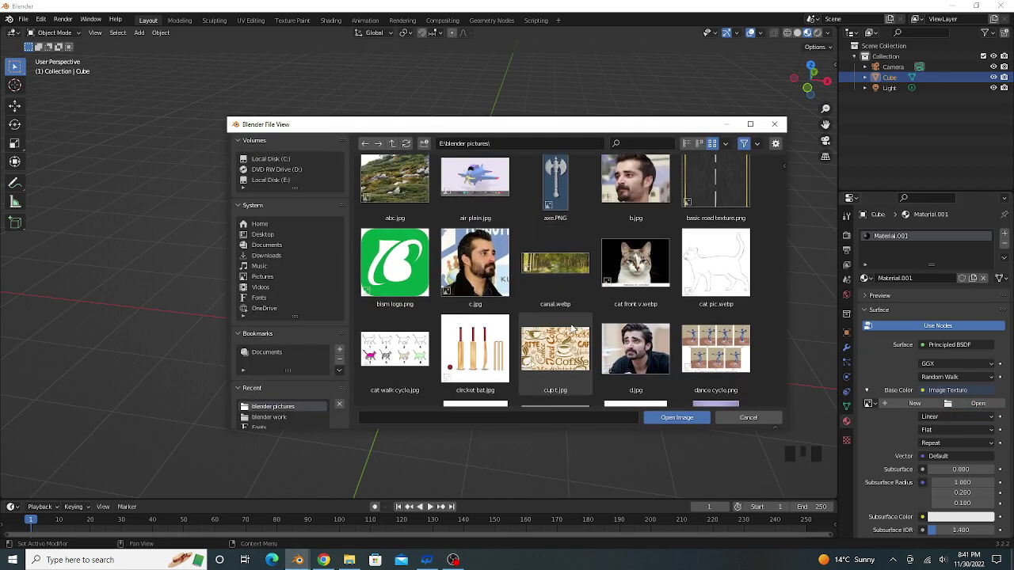
{"action": "left_click", "coordinate": [556, 329]}
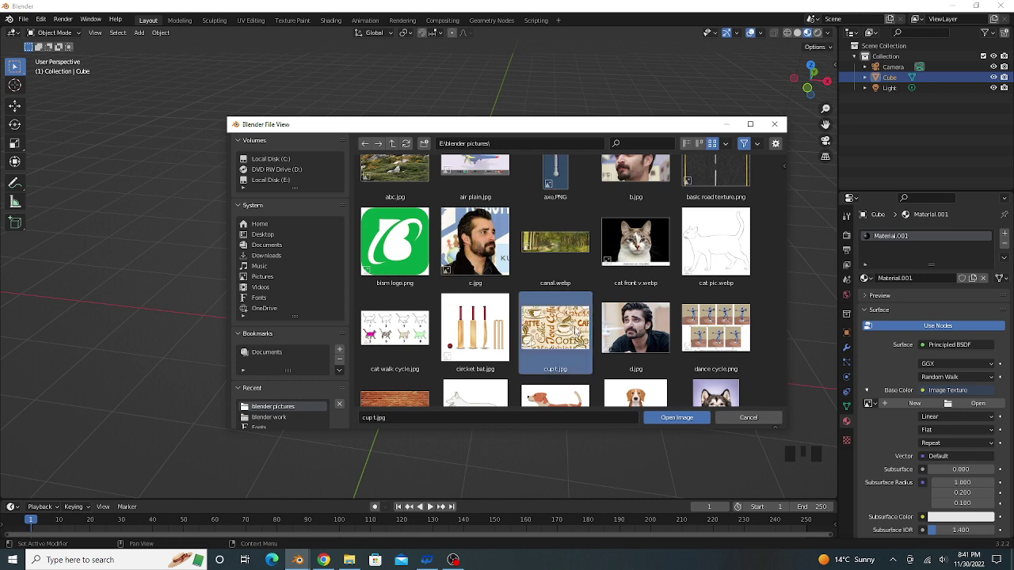
{"action": "left_click", "coordinate": [672, 420]}
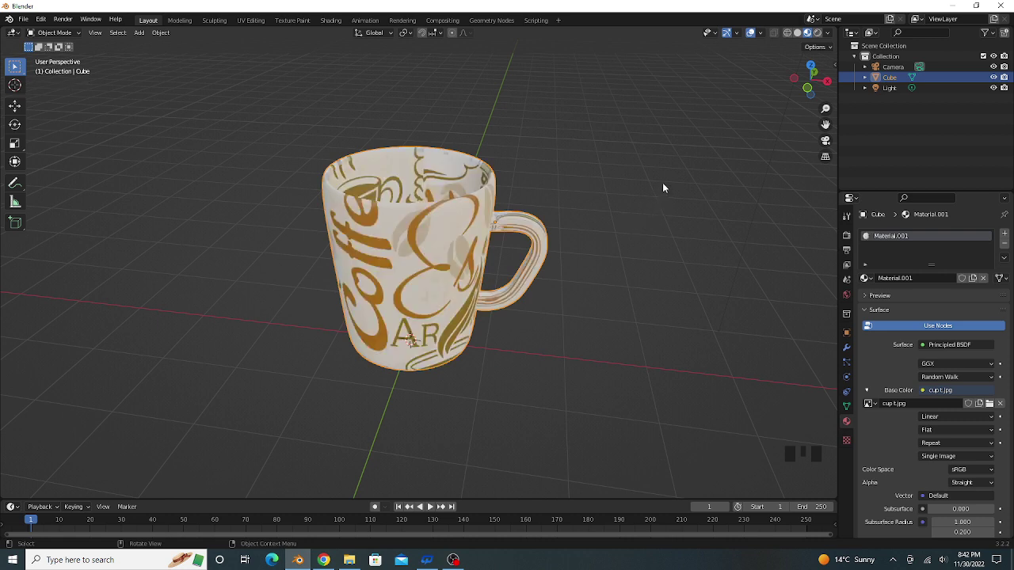
Turn off the viewport overlays so the grid and guides disappear, leaving the textured mug alone
{"action": "left_click", "coordinate": [751, 35]}
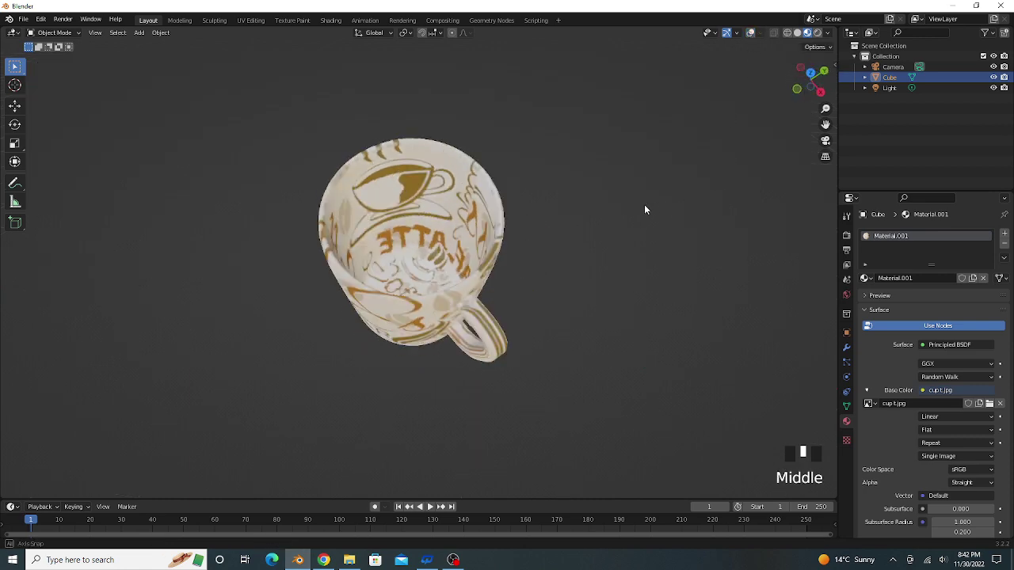